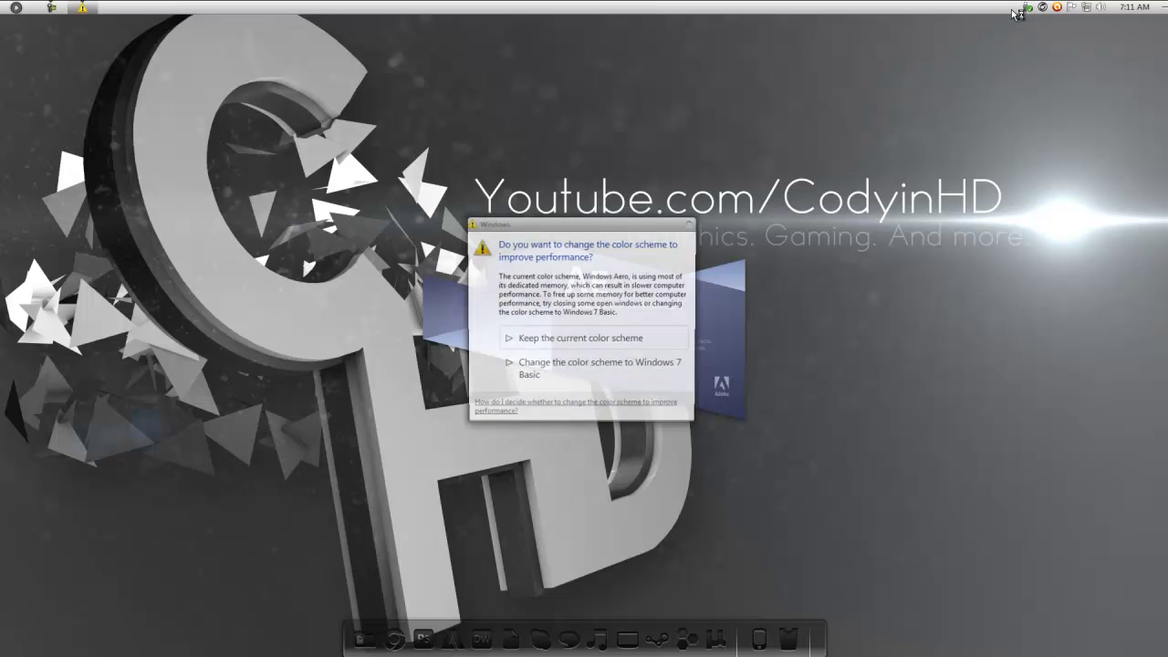
Keep the current Windows colour scheme and let After Effects finish loading
{"action": "left_click", "coordinate": [566, 339]}
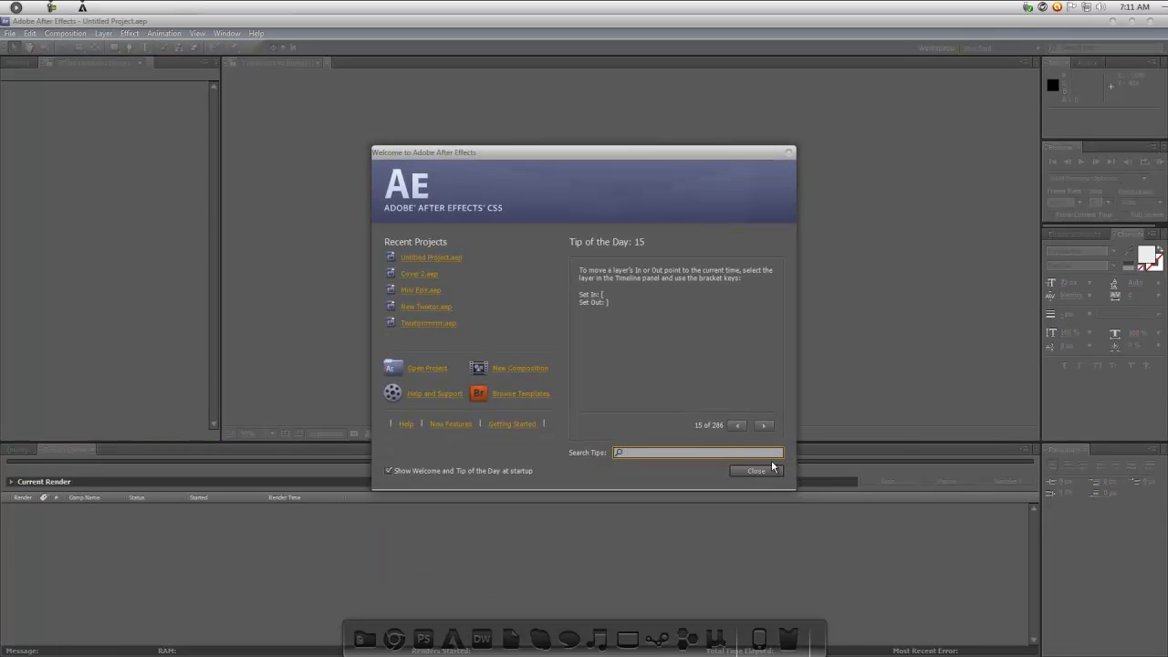
Close the Welcome screen and start a new composition
{"action": "left_click", "coordinate": [763, 474]}
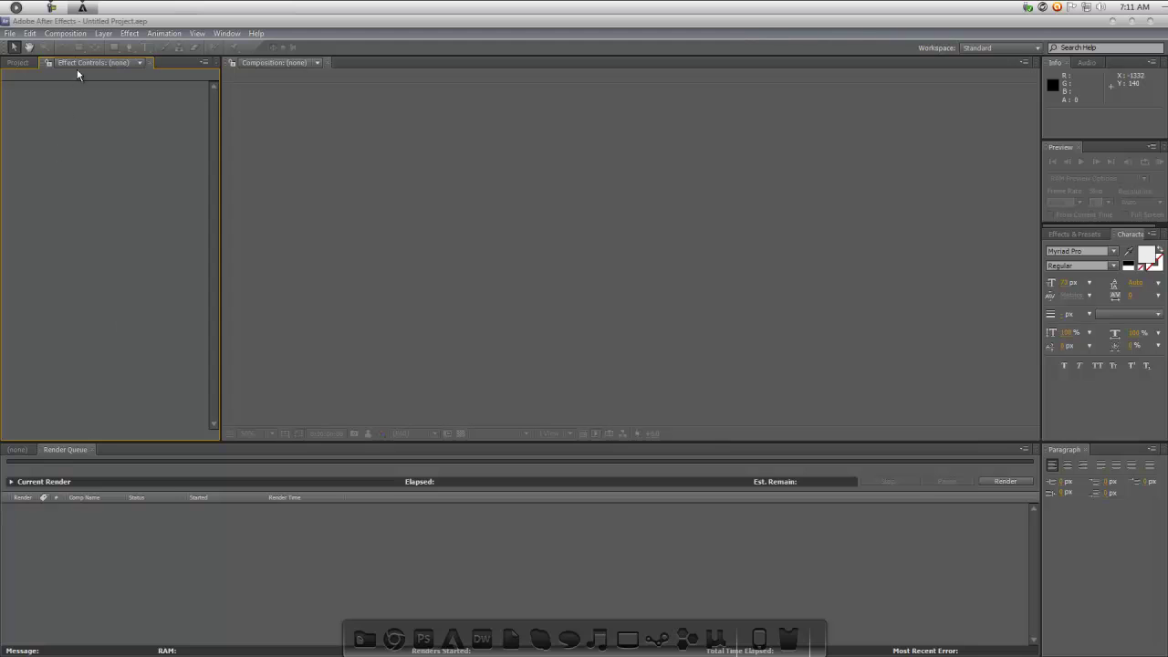
{"action": "left_click", "coordinate": [66, 34]}
{"action": "left_click", "coordinate": [74, 47]}
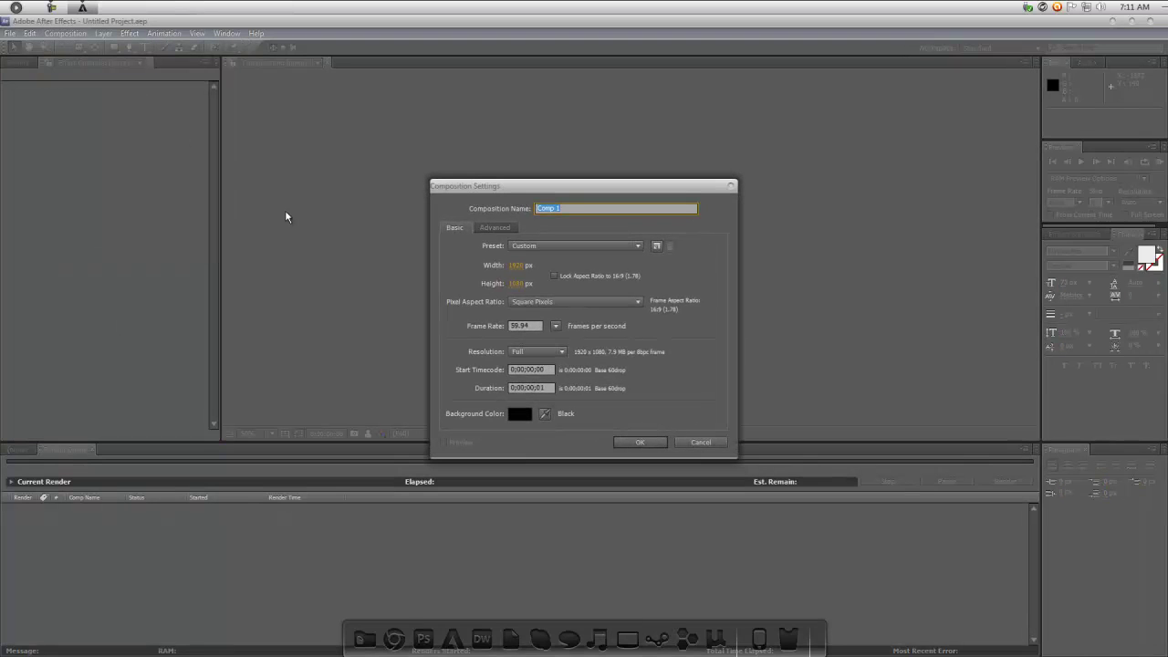
Set the new composition's size to 1280 × 720 pixels
{"action": "left_click", "coordinate": [518, 264]}
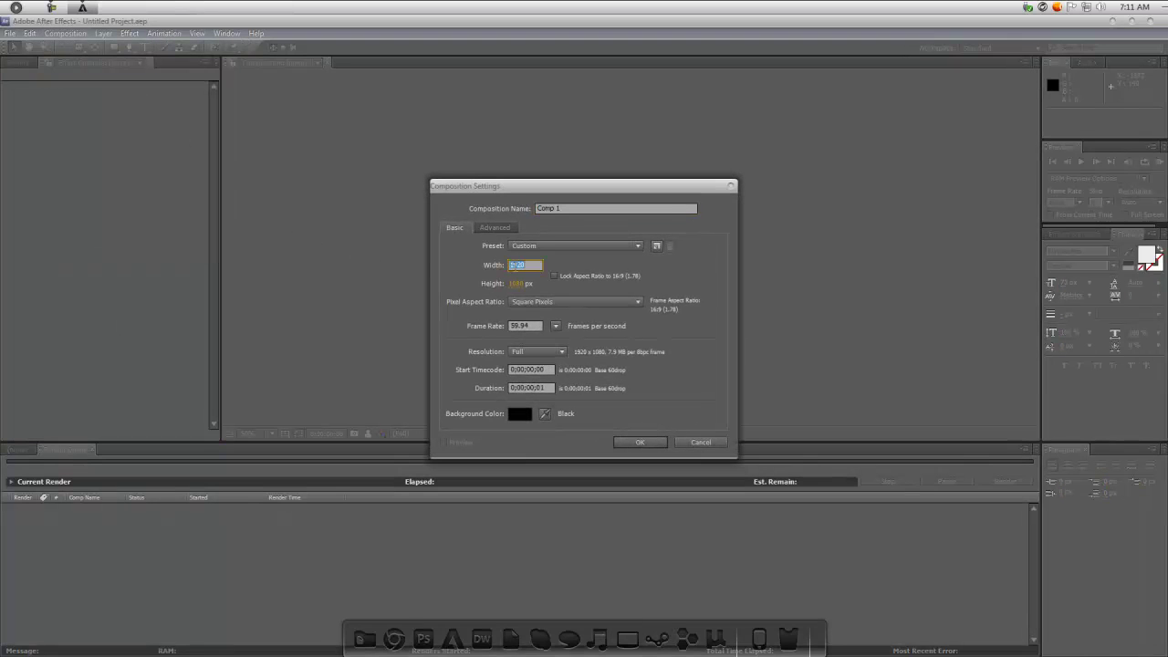
{"action": "type", "text": "1280"}
{"action": "key", "text": "Tab"}
{"action": "type", "text": "720"}
{"action": "key", "text": "Return"}
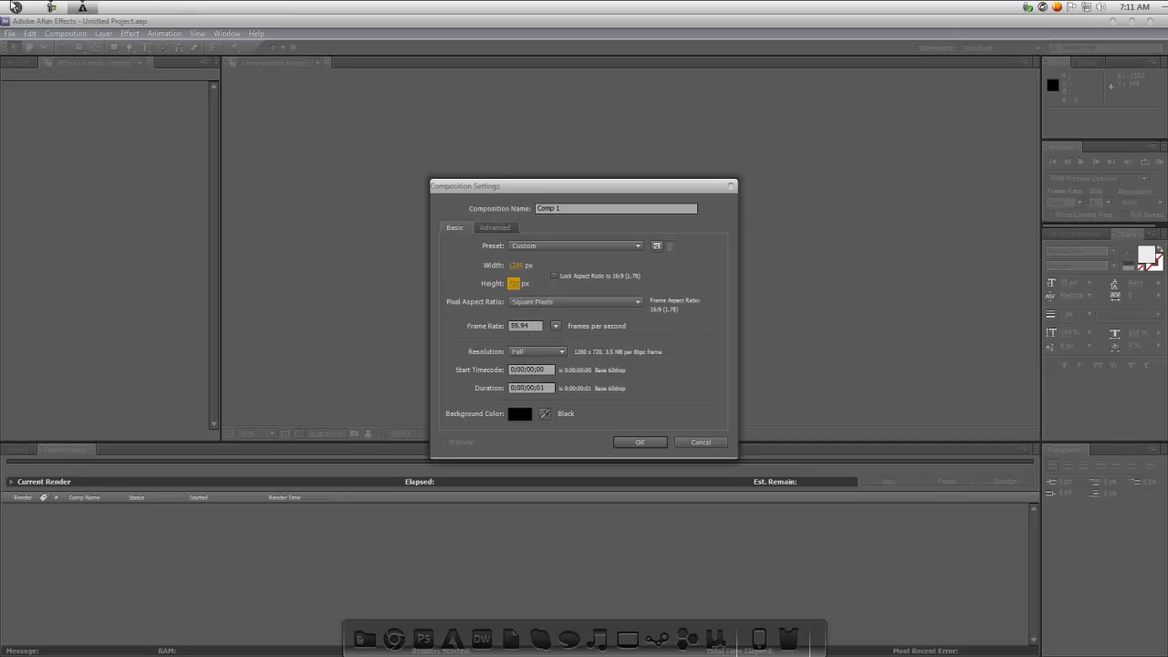
{"action": "left_click", "coordinate": [15, 8]}
{"action": "left_click", "coordinate": [178, 51]}
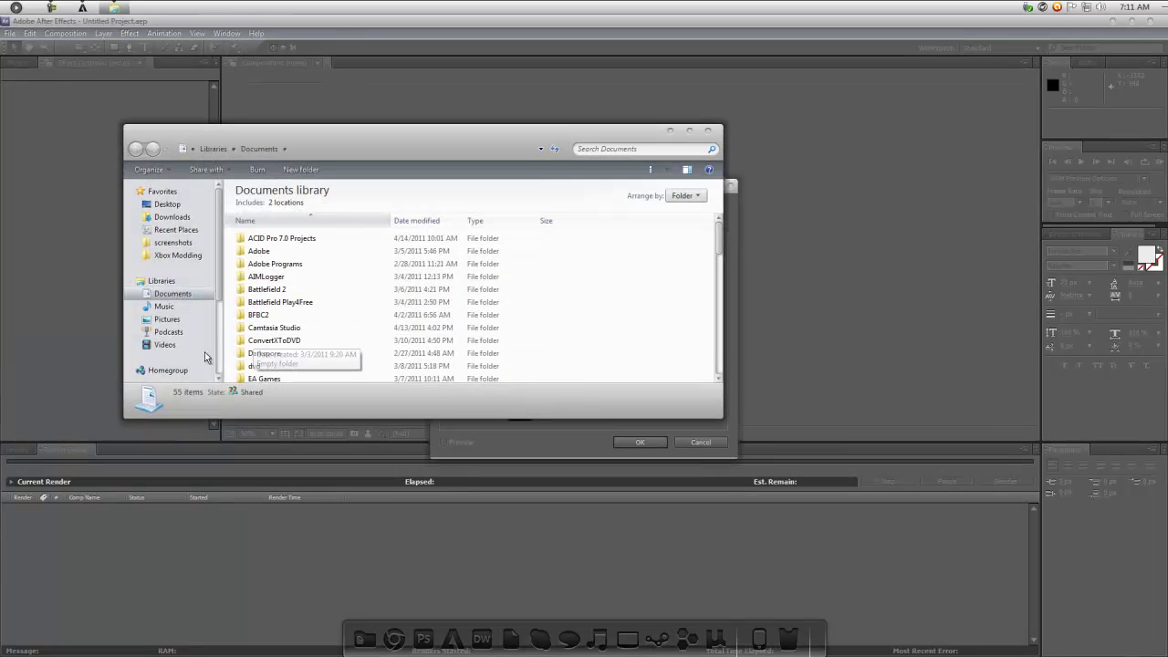
{"action": "scroll", "coordinate": [178, 309], "scroll_direction": "down", "scroll_amount": 4}
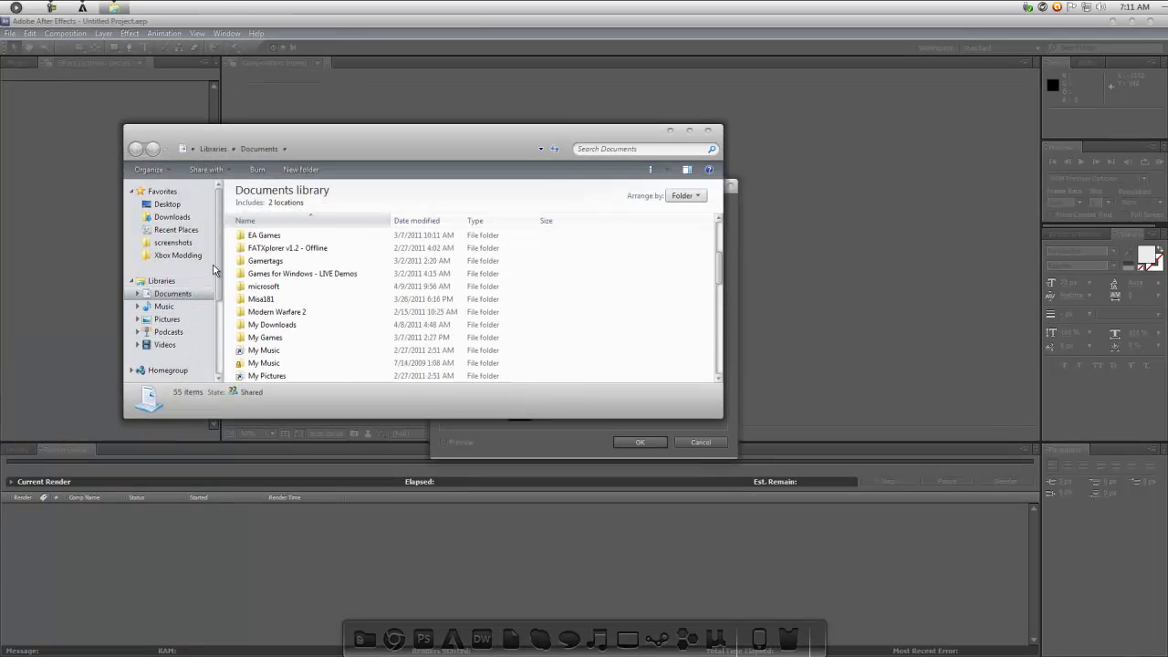
{"action": "left_click", "coordinate": [219, 341]}
{"action": "left_click", "coordinate": [178, 287]}
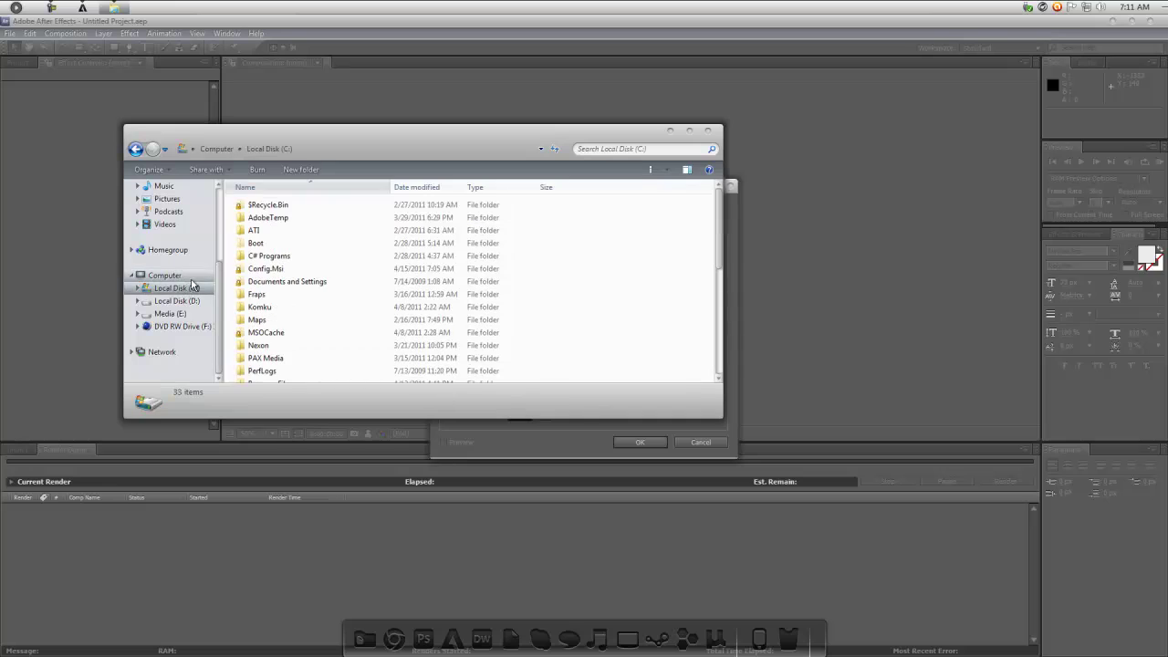
{"action": "left_click", "coordinate": [266, 295]}
{"action": "double_click", "coordinate": [265, 295]}
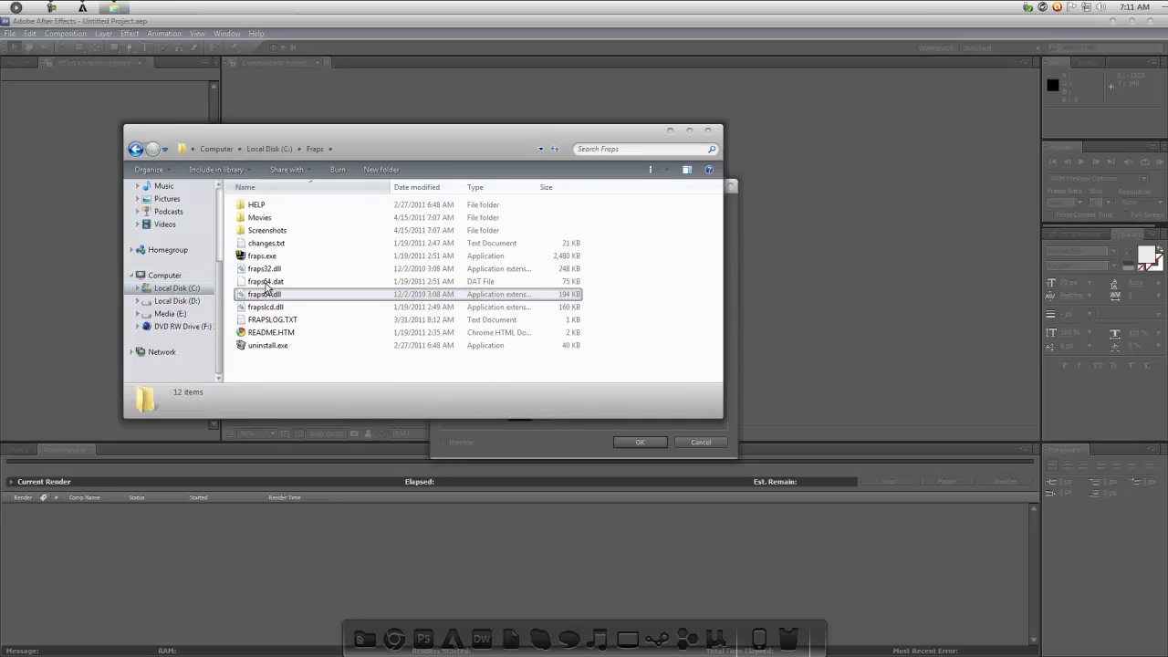
{"action": "double_click", "coordinate": [266, 219]}
{"action": "left_click", "coordinate": [281, 236]}
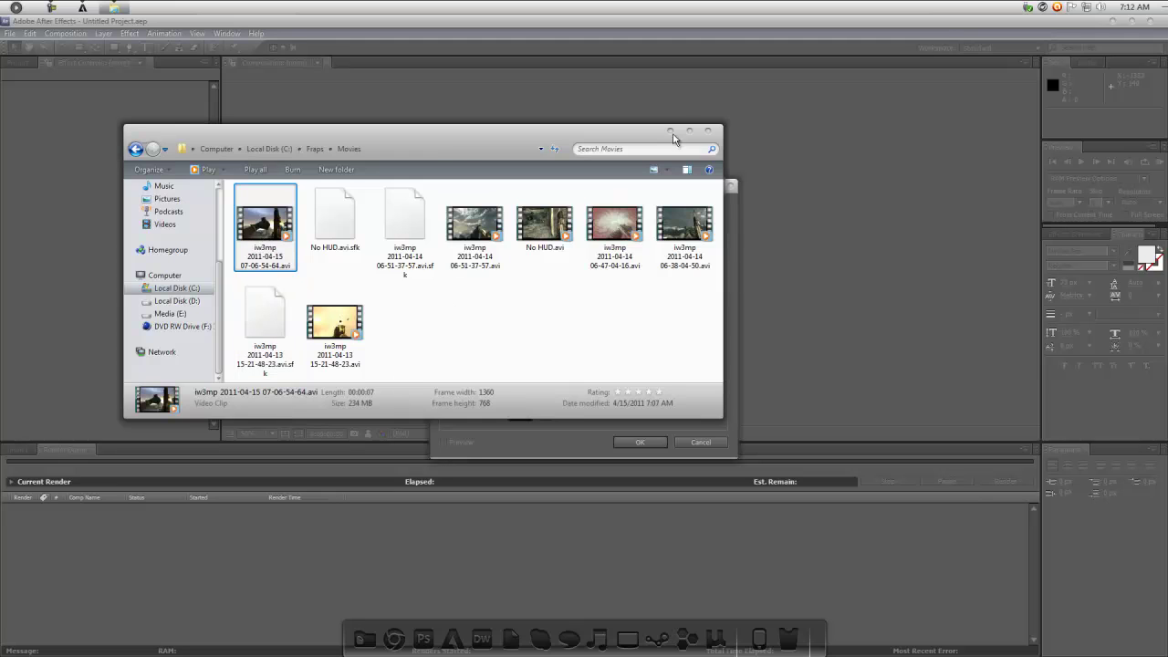
{"action": "left_click", "coordinate": [715, 134]}
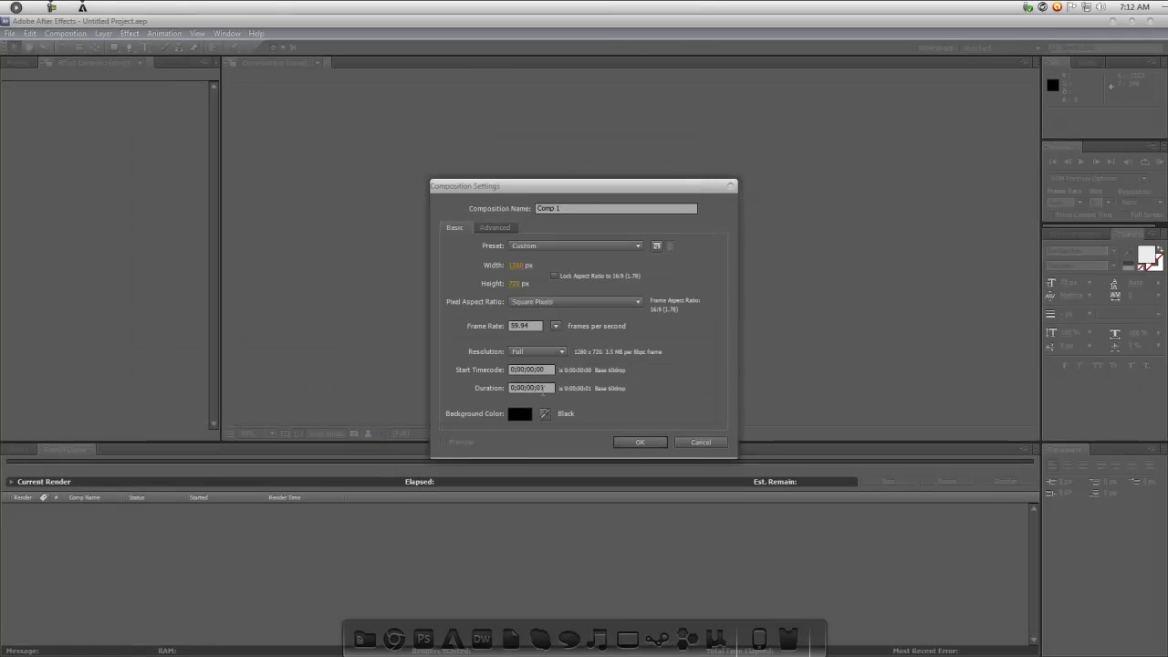
Give Comp 1 a 35-second duration and confirm its settings
{"action": "key", "text": "Tab"}
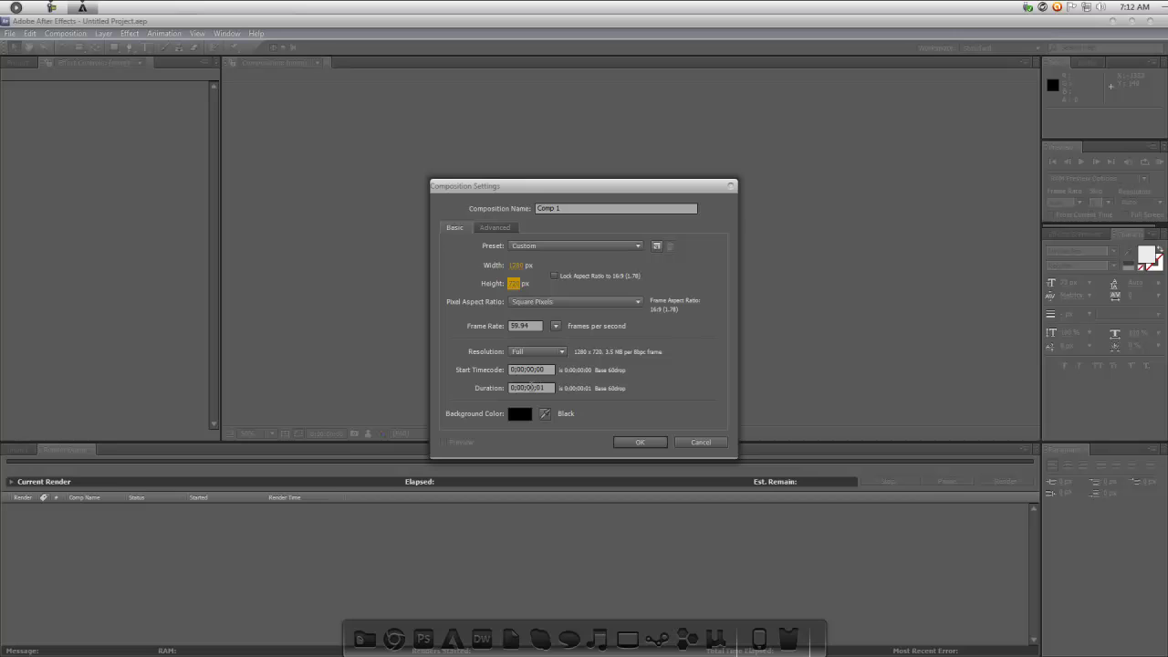
{"action": "left_click", "coordinate": [534, 387]}
{"action": "type", "text": "35;"}
{"action": "left_click", "coordinate": [632, 441]}
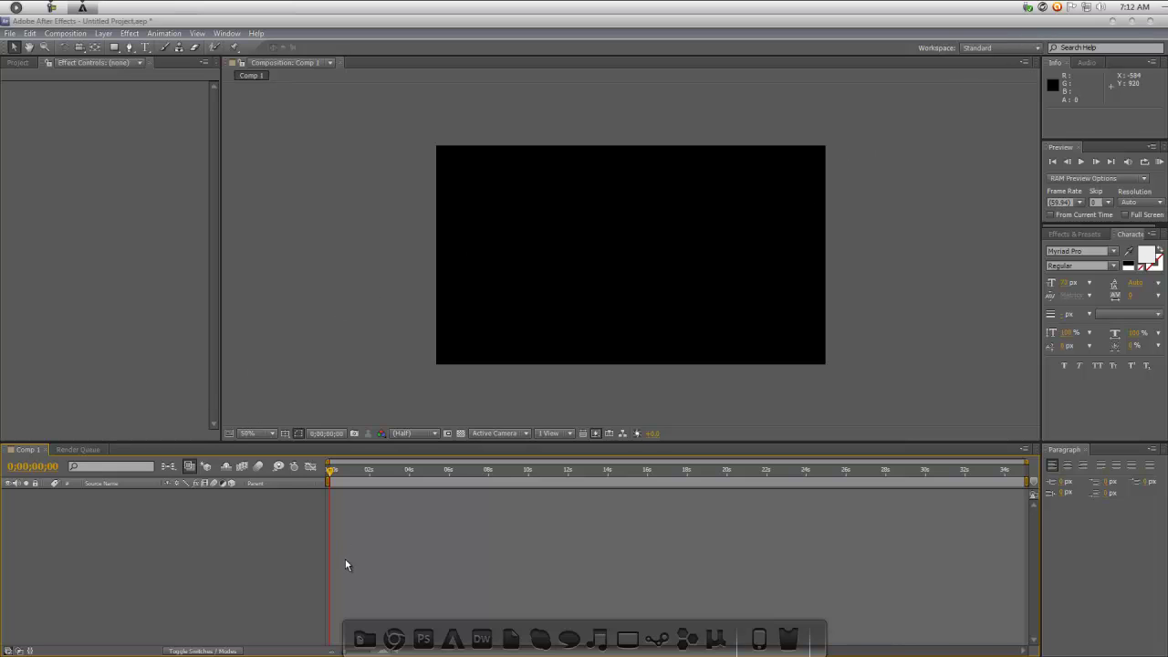
Restore the After Effects window and enlarge it to fill the screen
{"action": "left_click", "coordinate": [1134, 21]}
{"action": "left_click_drag", "start_coordinate": [852, 119], "coordinate": [1164, 119]}
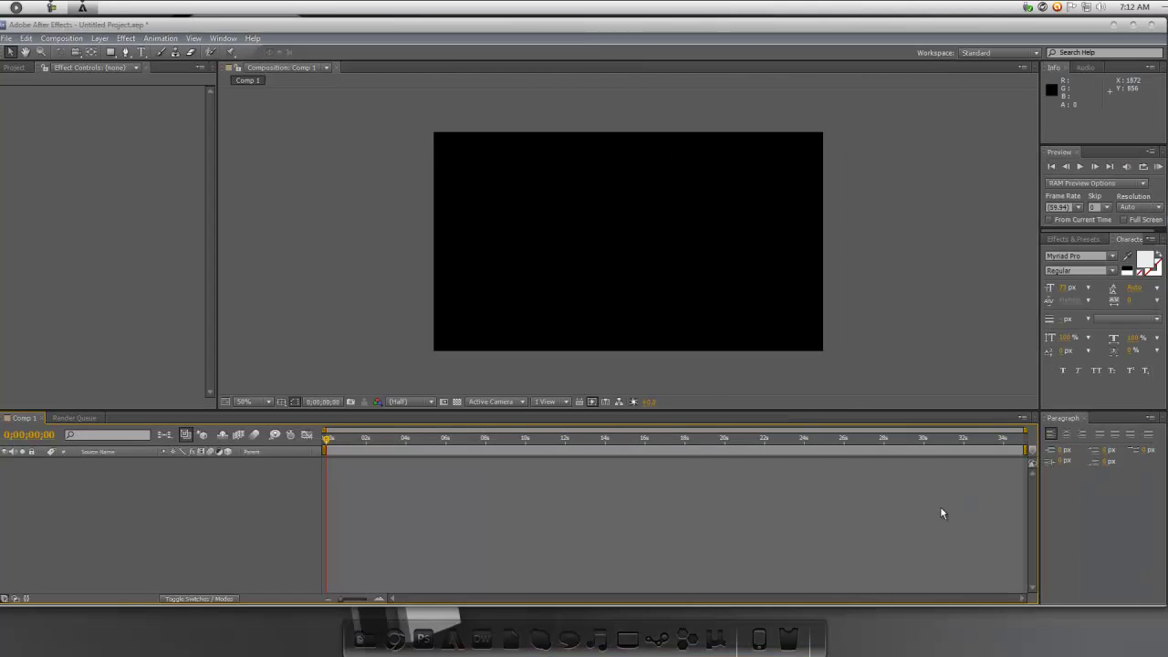
{"action": "left_click_drag", "start_coordinate": [886, 606], "coordinate": [887, 618]}
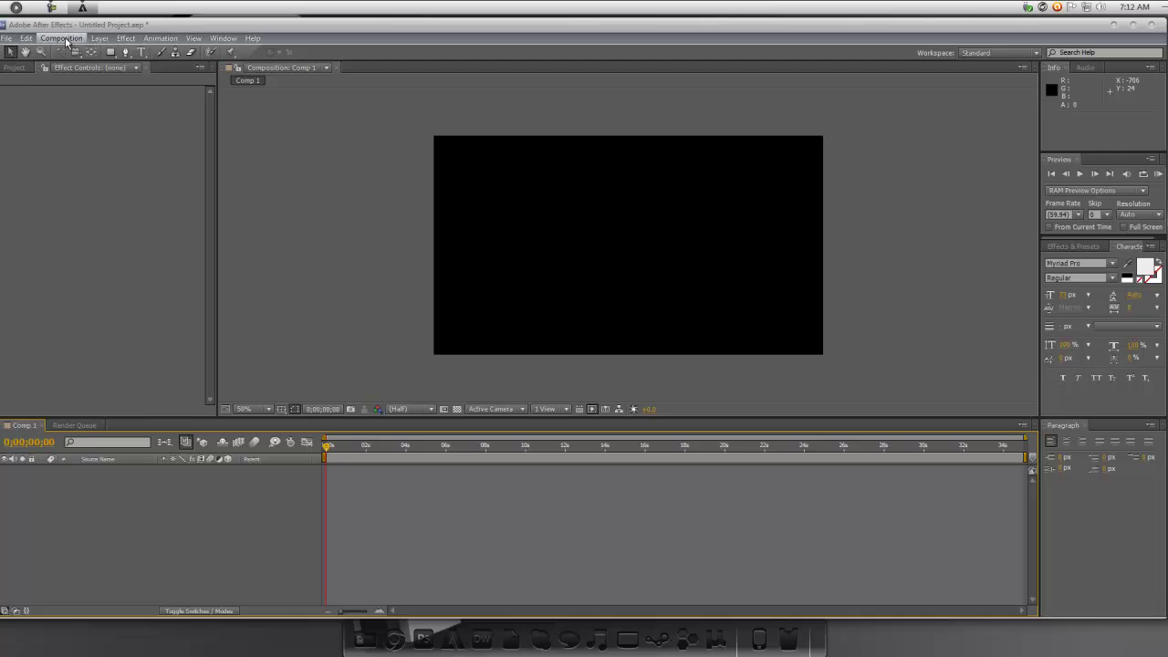
{"action": "left_click", "coordinate": [6, 40]}
{"action": "mouse_move", "coordinate": [106, 239]}
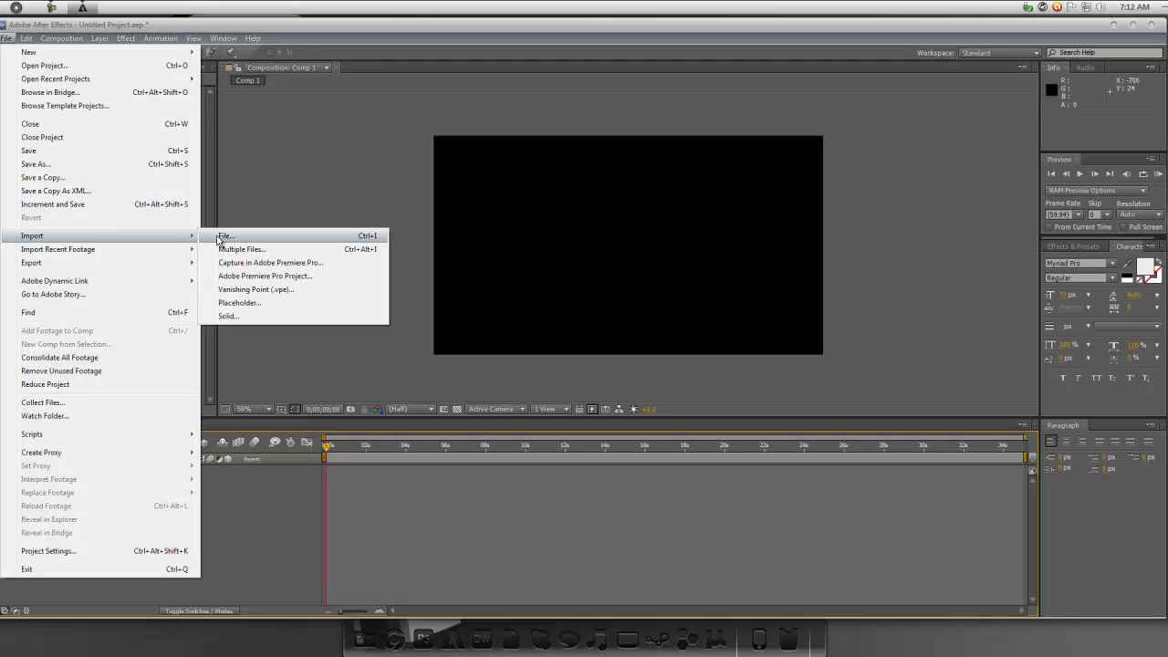
{"action": "left_click", "coordinate": [224, 236]}
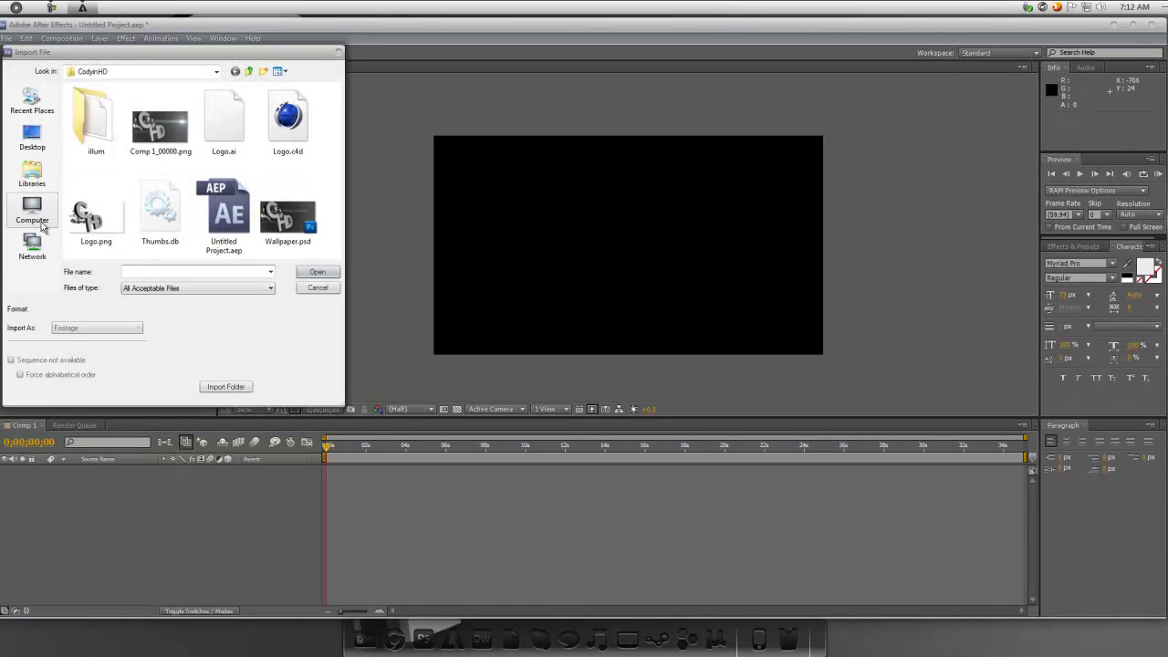
{"action": "left_click", "coordinate": [42, 226]}
{"action": "double_click", "coordinate": [109, 128]}
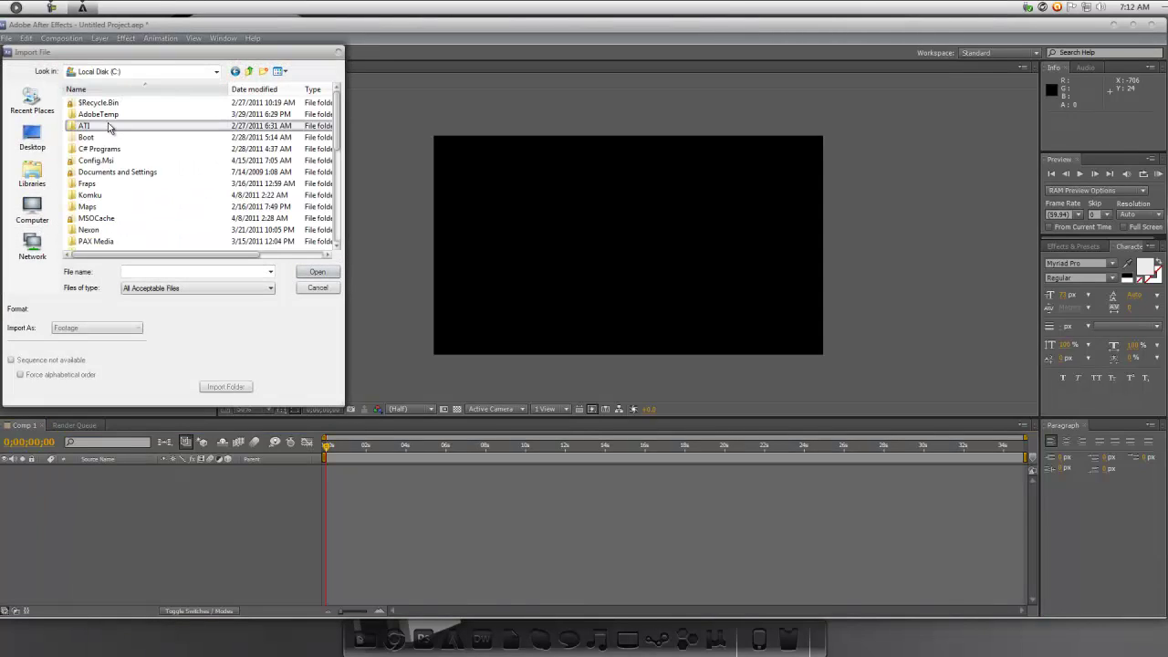
{"action": "double_click", "coordinate": [86, 184]}
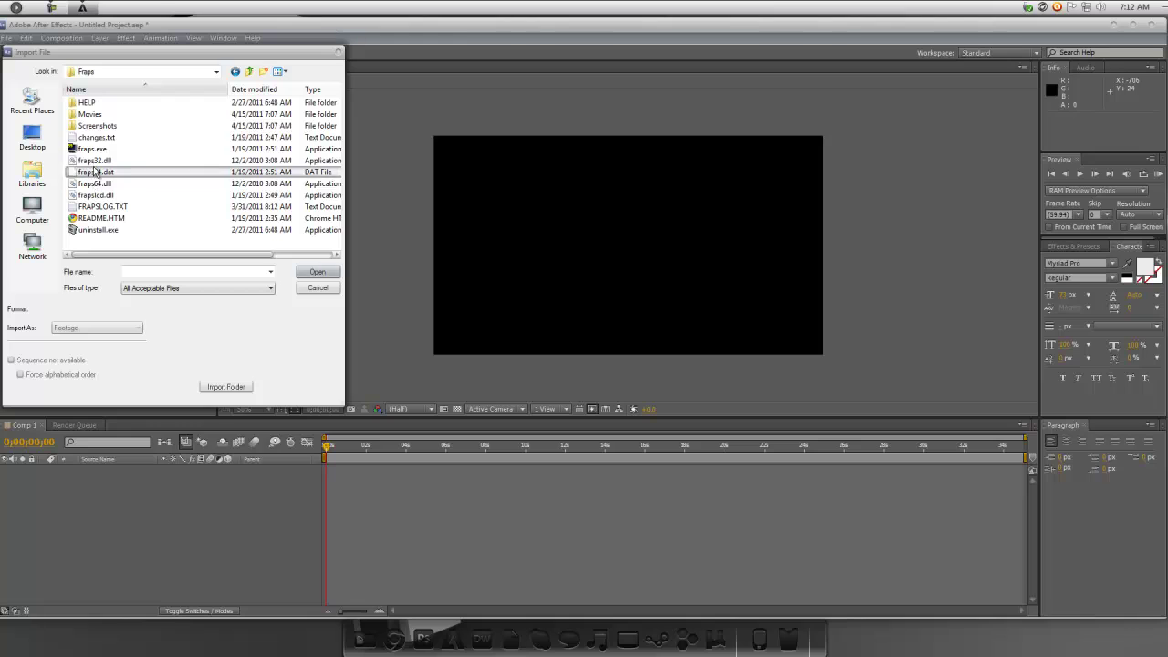
{"action": "double_click", "coordinate": [89, 114]}
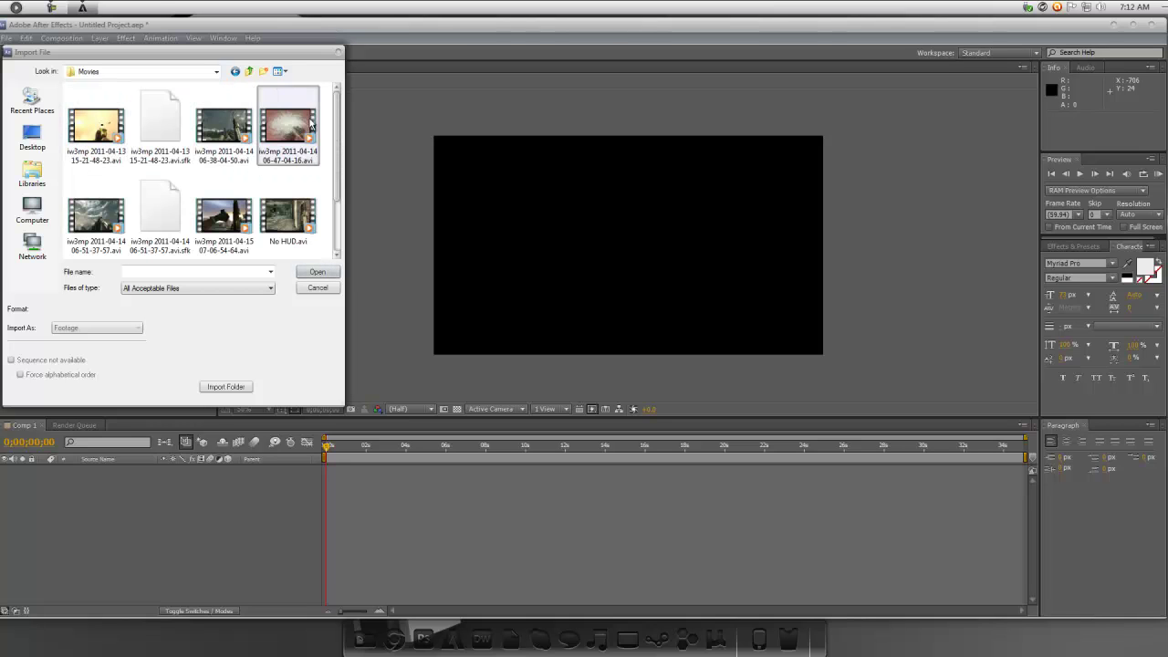
{"action": "left_click_drag", "start_coordinate": [334, 123], "coordinate": [335, 159]}
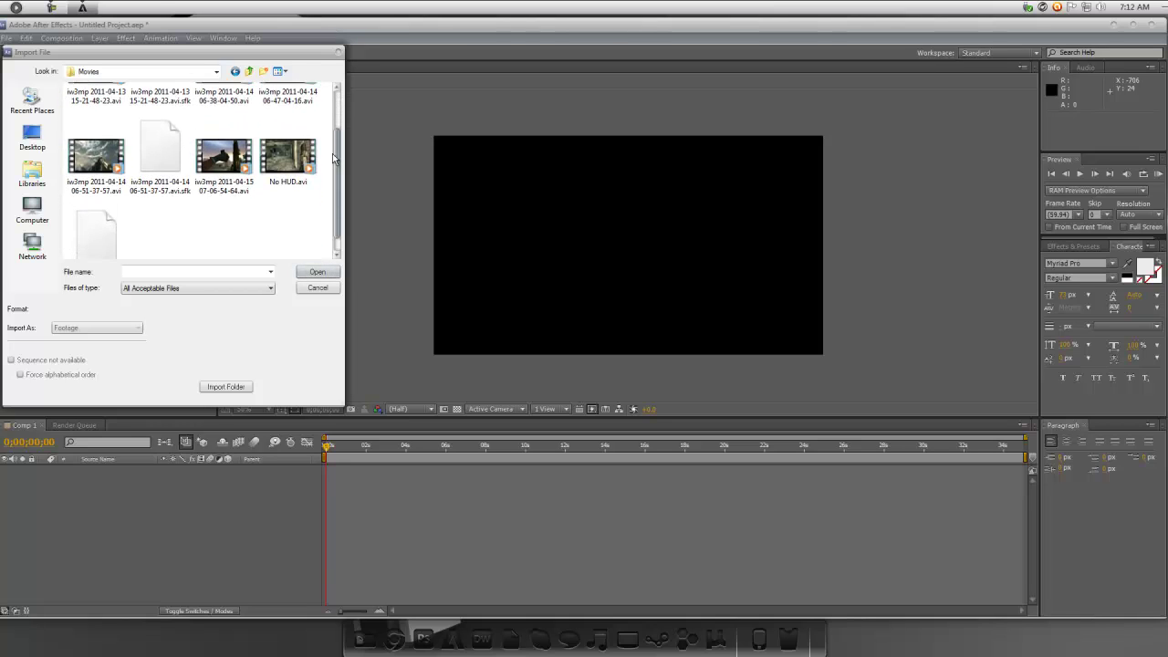
{"action": "double_click", "coordinate": [223, 157]}
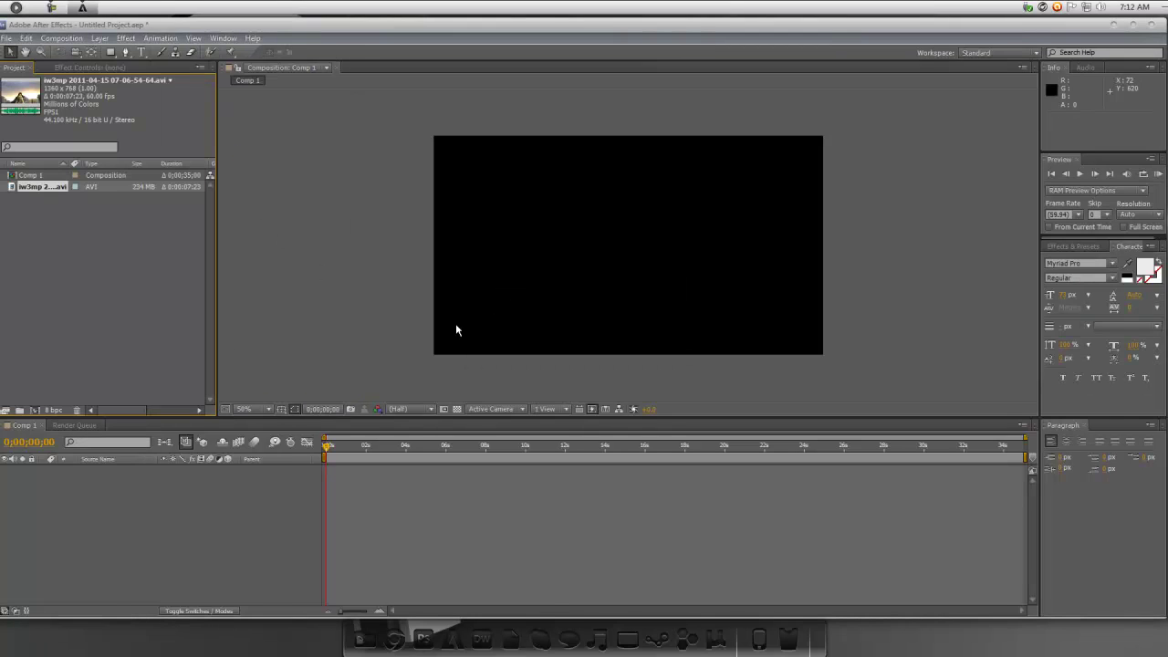
Add the gameplay clip to Comp 1 and scale it to 99% × 84% for letterbox bars
{"action": "left_click_drag", "start_coordinate": [47, 188], "coordinate": [28, 491]}
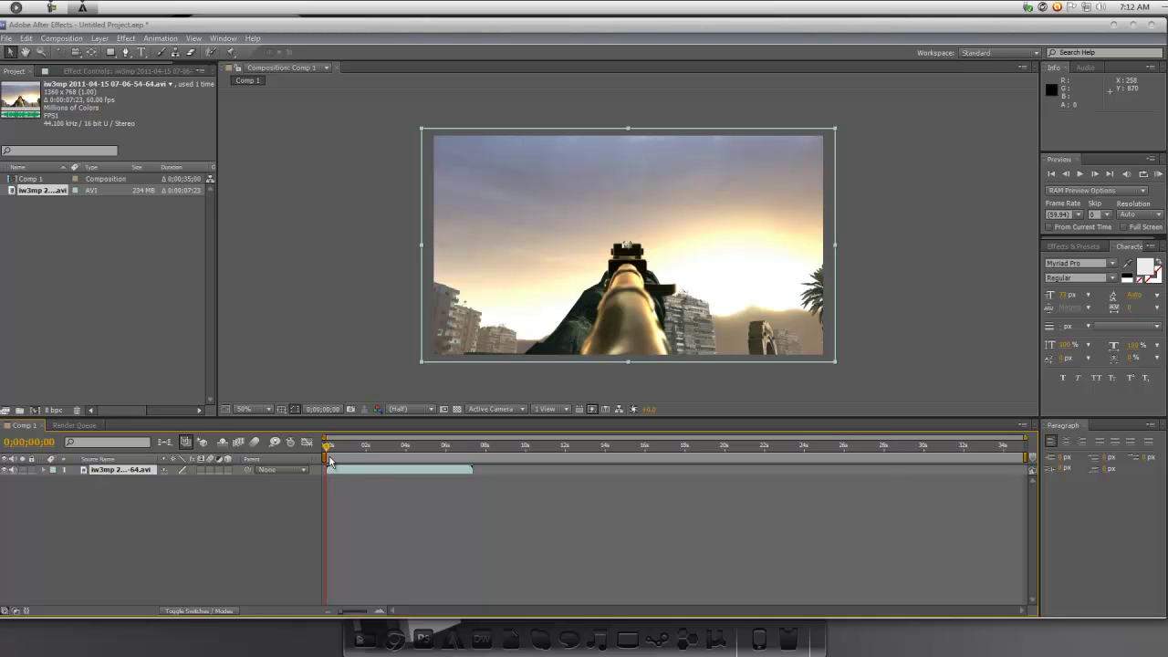
{"action": "left_click_drag", "start_coordinate": [327, 447], "coordinate": [290, 470]}
{"action": "left_click_drag", "start_coordinate": [628, 361], "coordinate": [628, 347]}
{"action": "left_click_drag", "start_coordinate": [833, 243], "coordinate": [823, 242]}
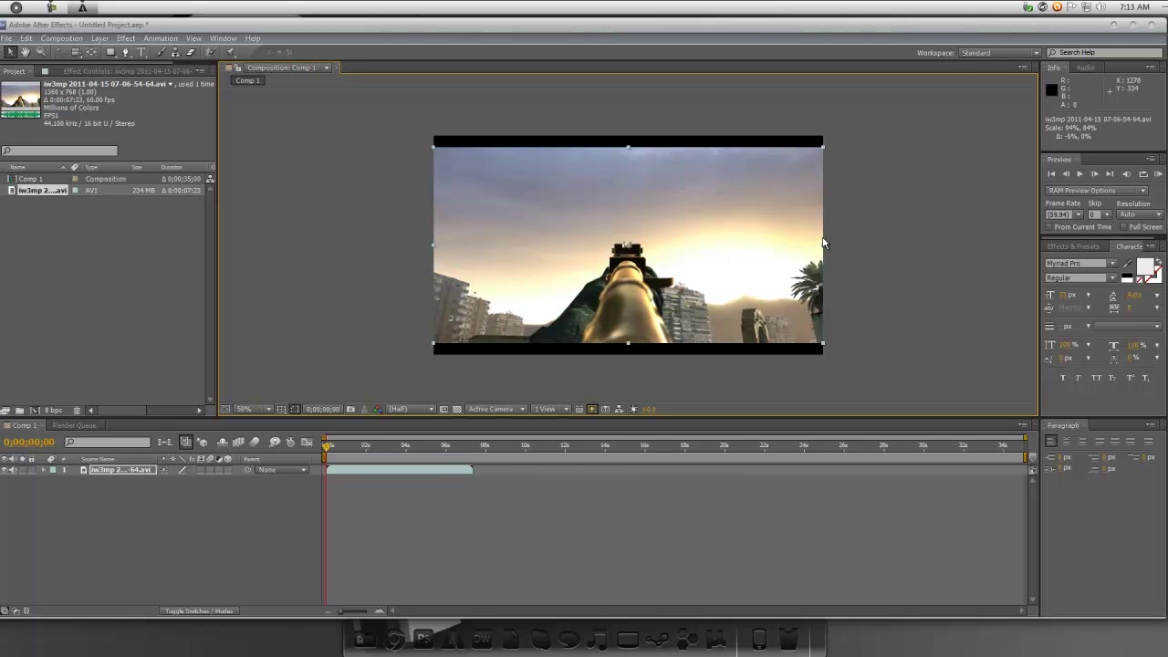
{"action": "left_click", "coordinate": [848, 248]}
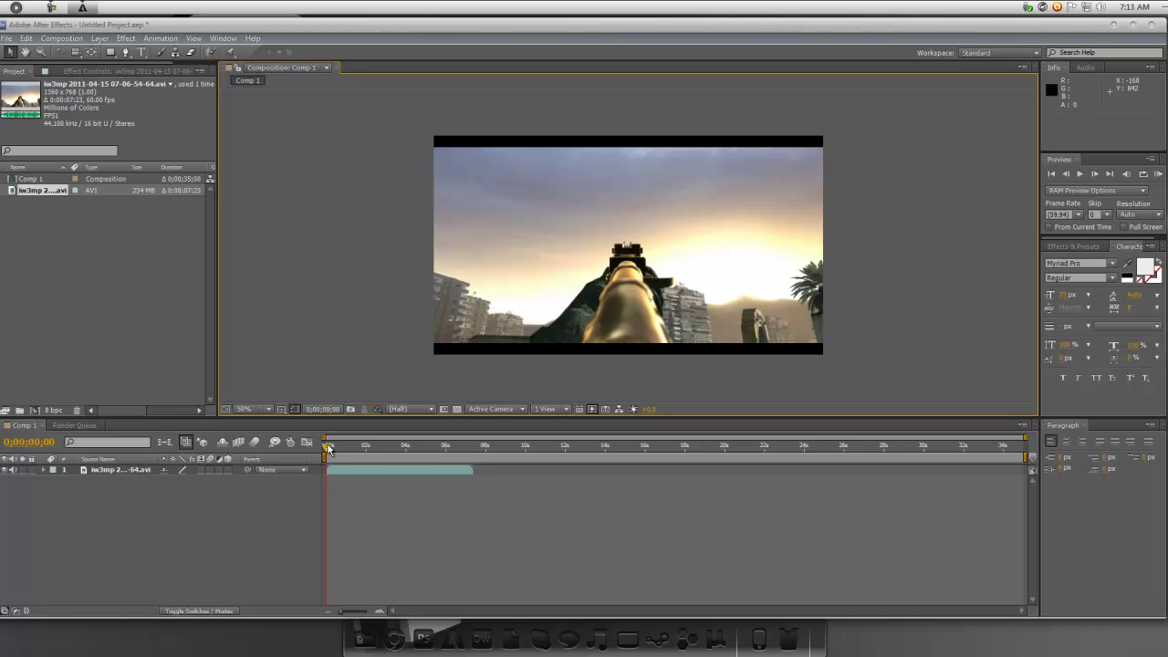
{"action": "left_click_drag", "start_coordinate": [328, 449], "coordinate": [327, 447]}
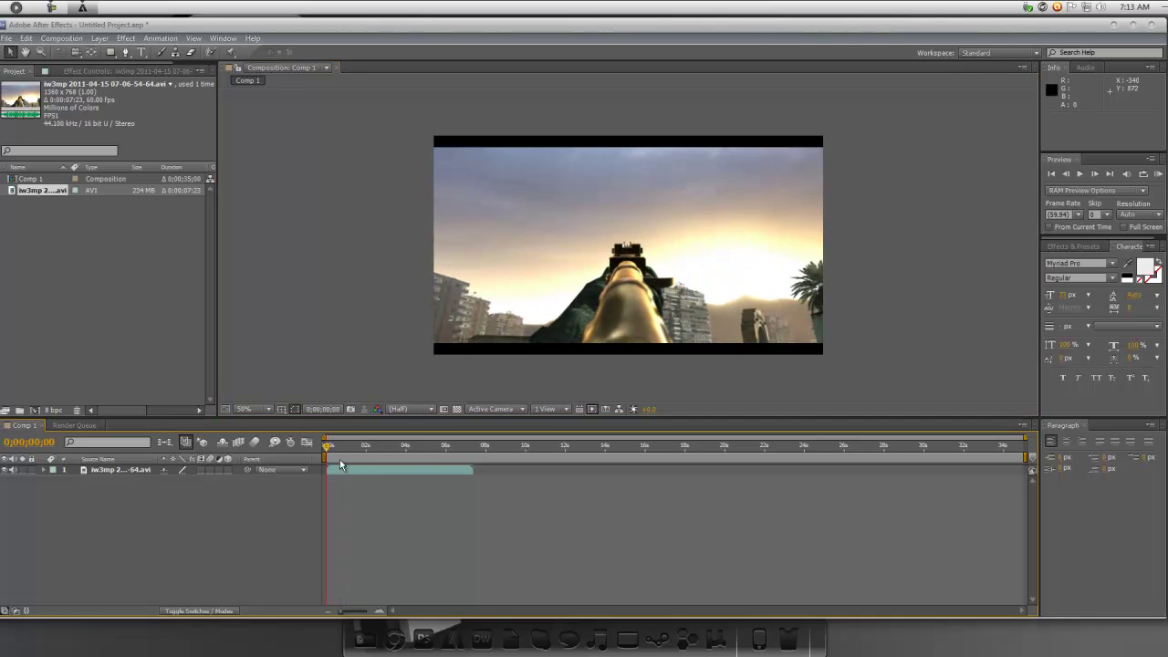
{"action": "left_click_drag", "start_coordinate": [327, 447], "coordinate": [399, 447]}
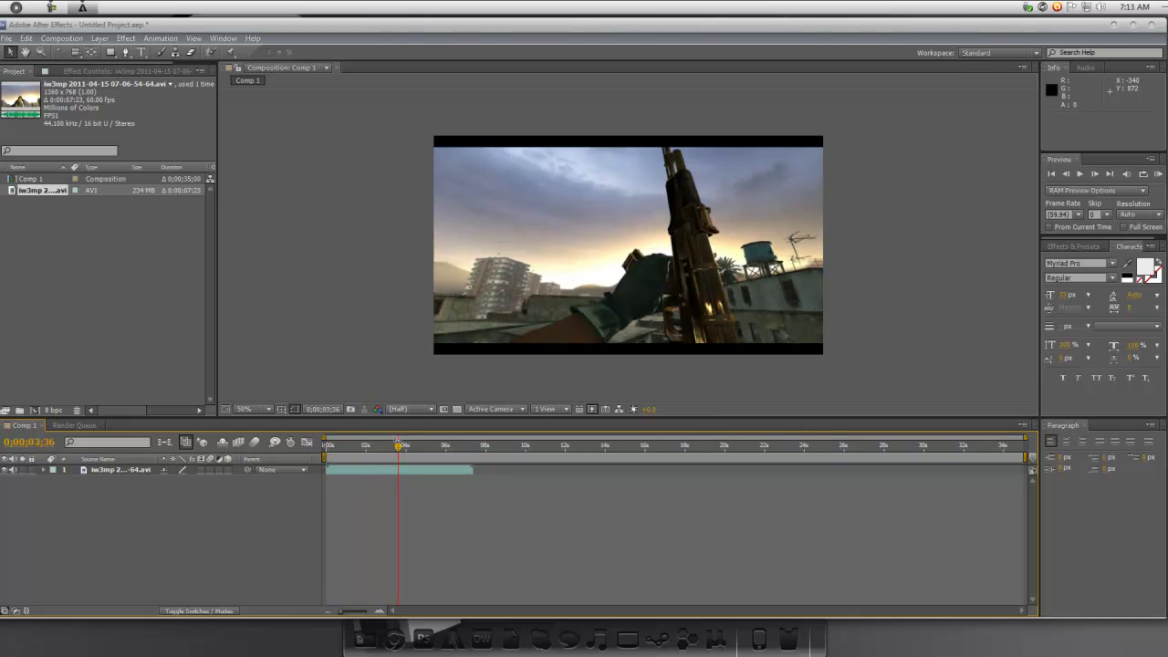
Add a new adjustment layer above the gameplay clip
{"action": "left_click", "coordinate": [126, 38]}
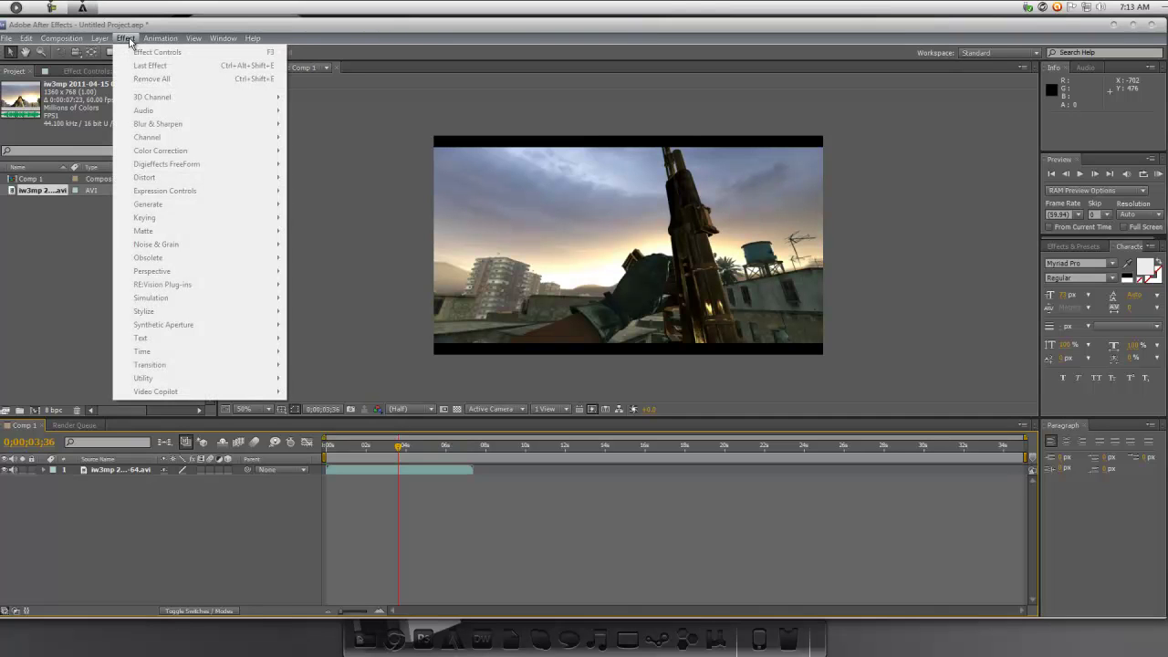
{"action": "left_click", "coordinate": [131, 26]}
{"action": "left_click", "coordinate": [99, 38]}
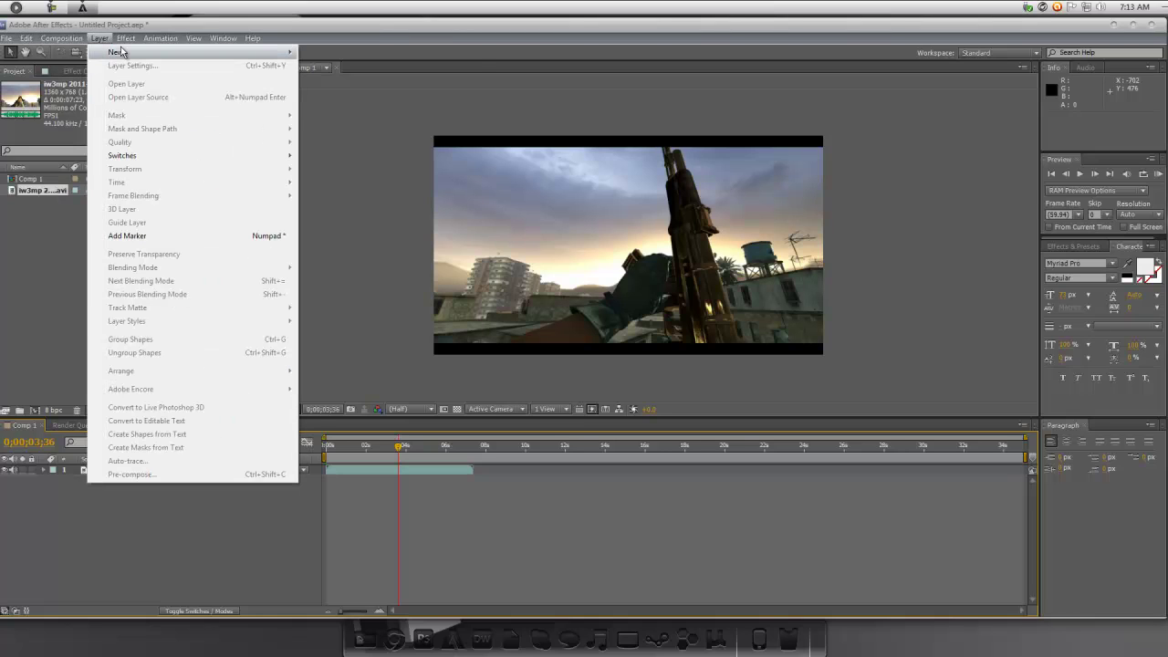
{"action": "mouse_move", "coordinate": [118, 52]}
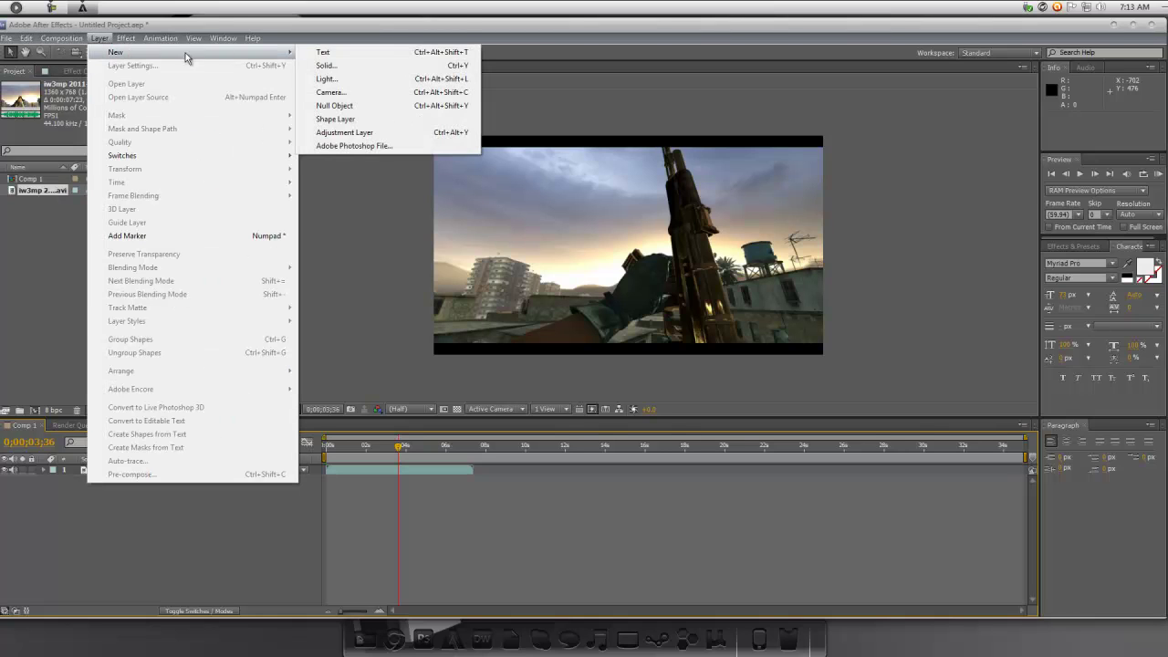
{"action": "left_click", "coordinate": [343, 133]}
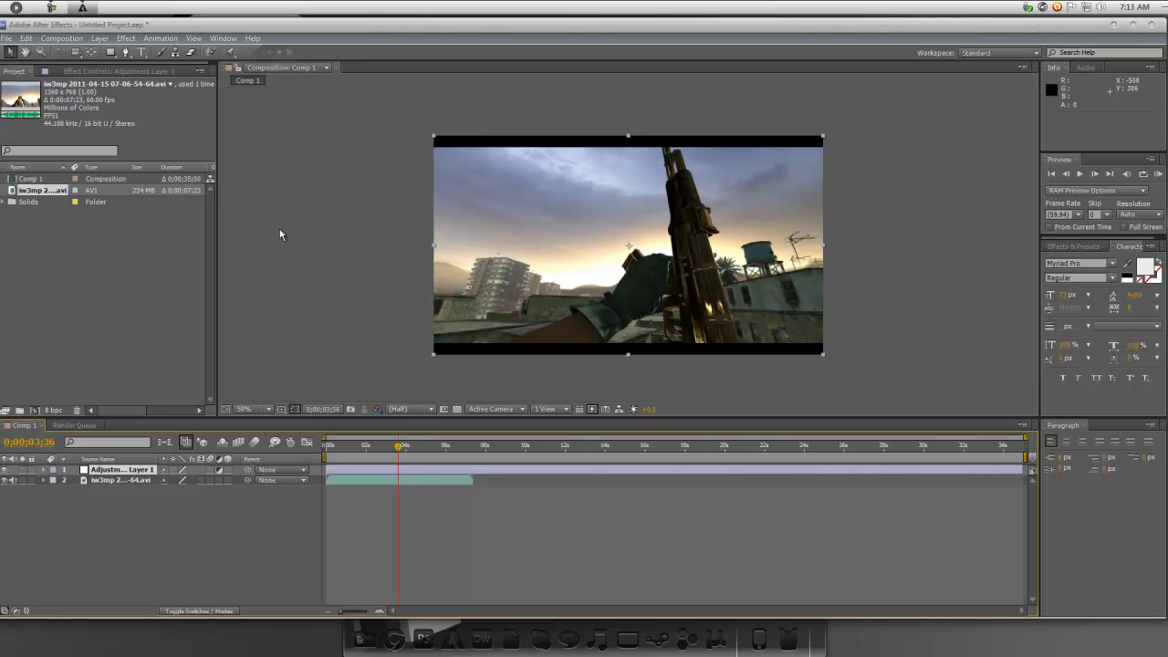
Apply Color Correction > Curves to the adjustment layer
{"action": "left_click", "coordinate": [125, 38]}
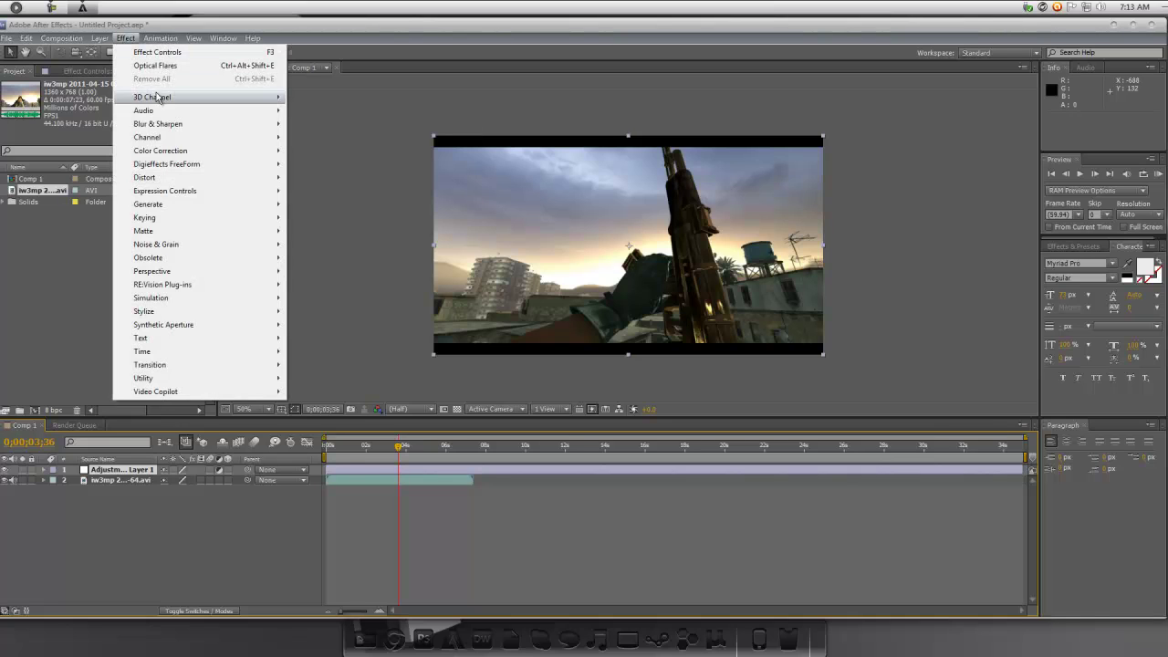
{"action": "mouse_move", "coordinate": [188, 151]}
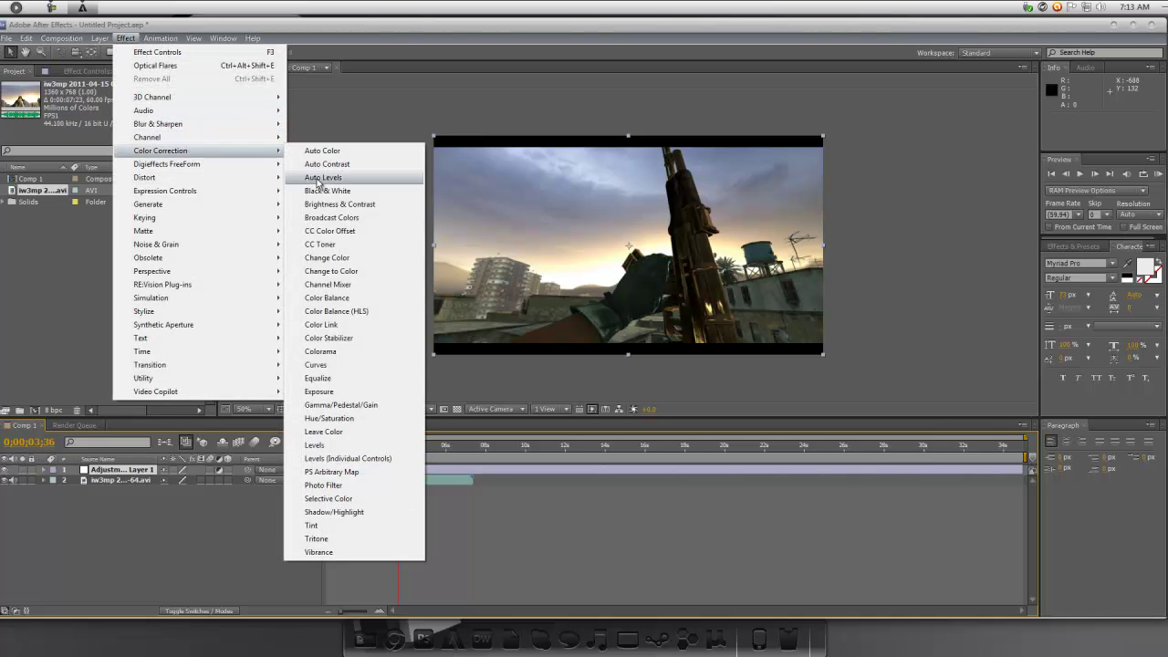
{"action": "left_click", "coordinate": [331, 365]}
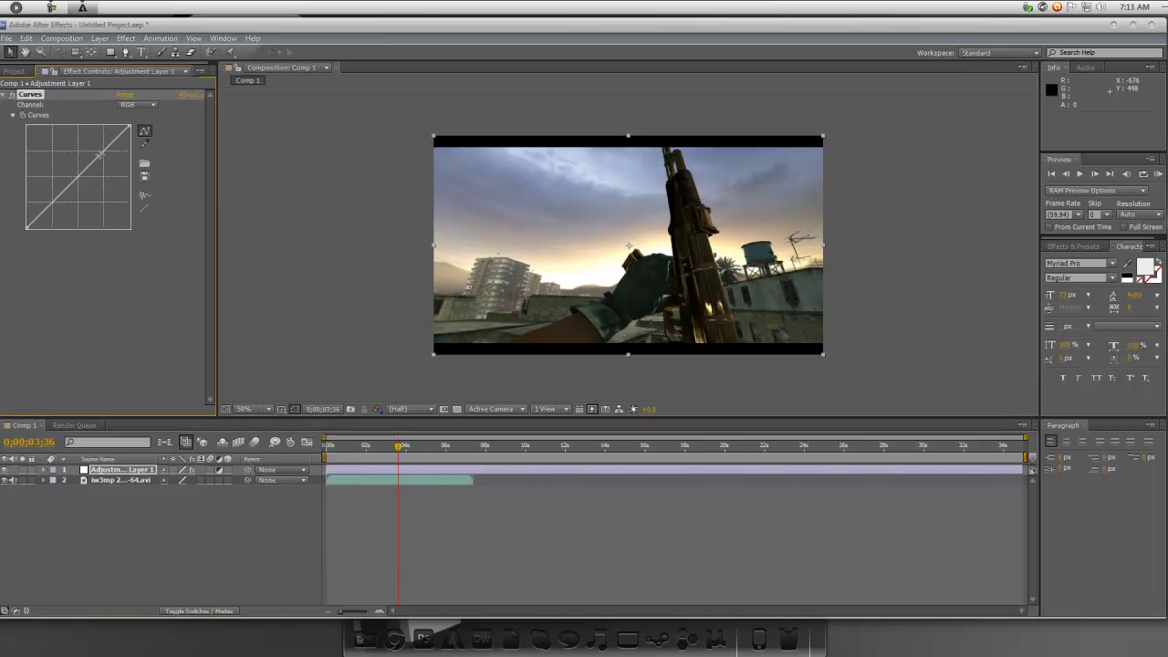
Try an S-shaped Curves adjustment, then scrub the footage to review it
{"action": "left_click_drag", "start_coordinate": [104, 151], "coordinate": [100, 155]}
{"action": "left_click_drag", "start_coordinate": [51, 201], "coordinate": [74, 208]}
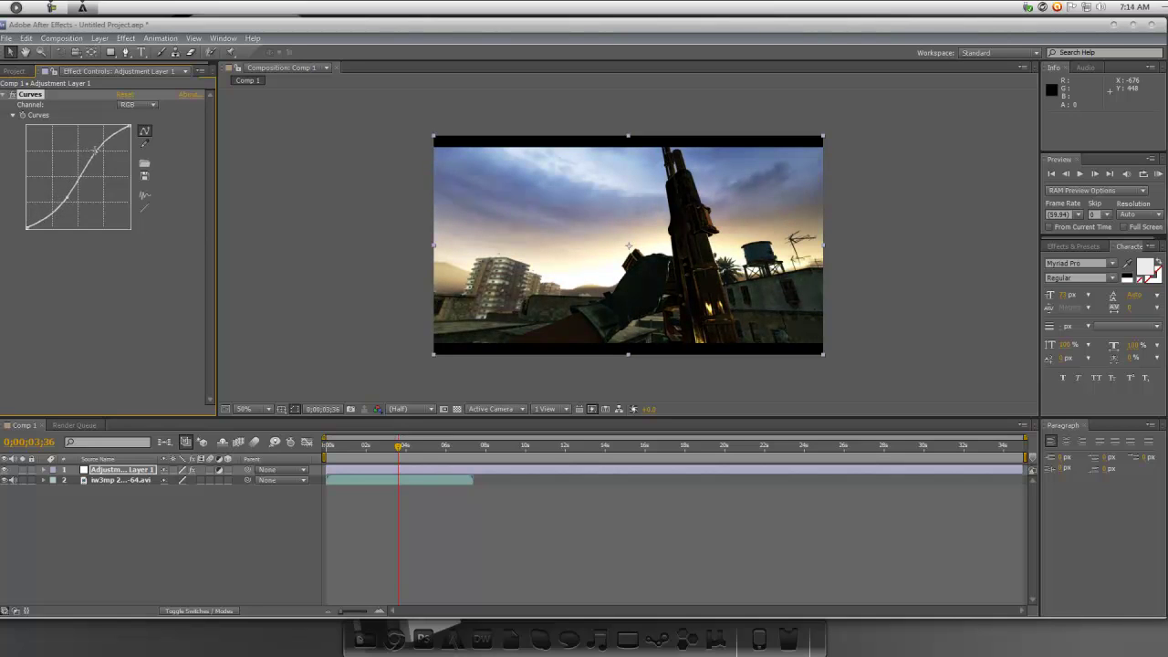
{"action": "left_click_drag", "start_coordinate": [95, 148], "coordinate": [104, 155]}
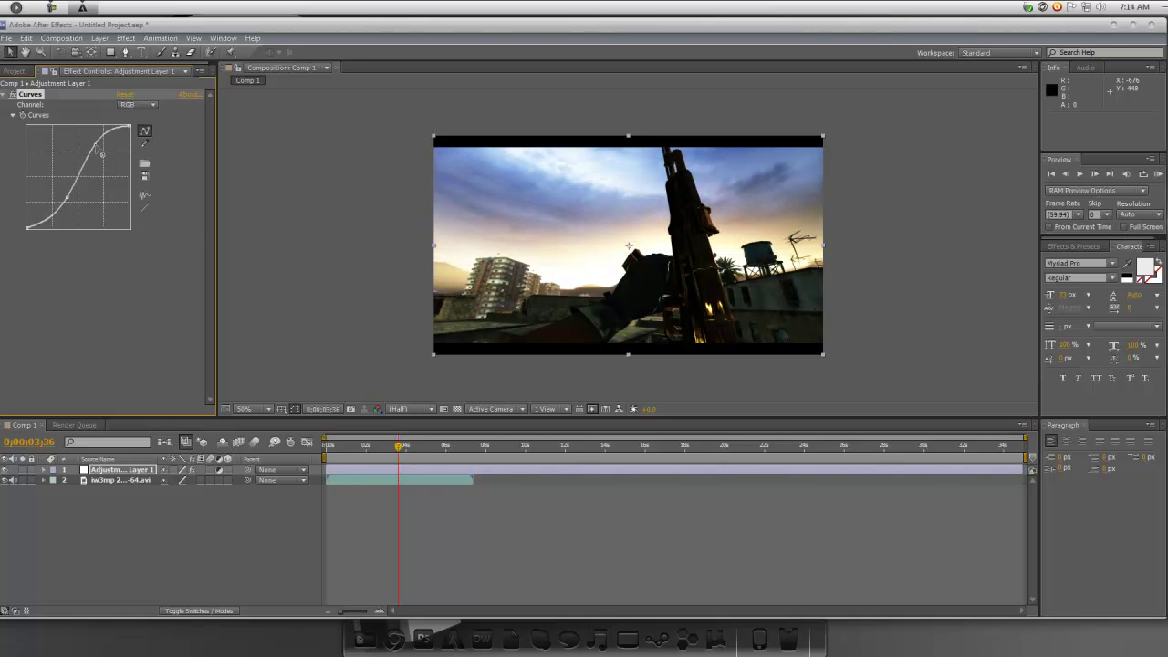
{"action": "left_click_drag", "start_coordinate": [101, 152], "coordinate": [70, 202]}
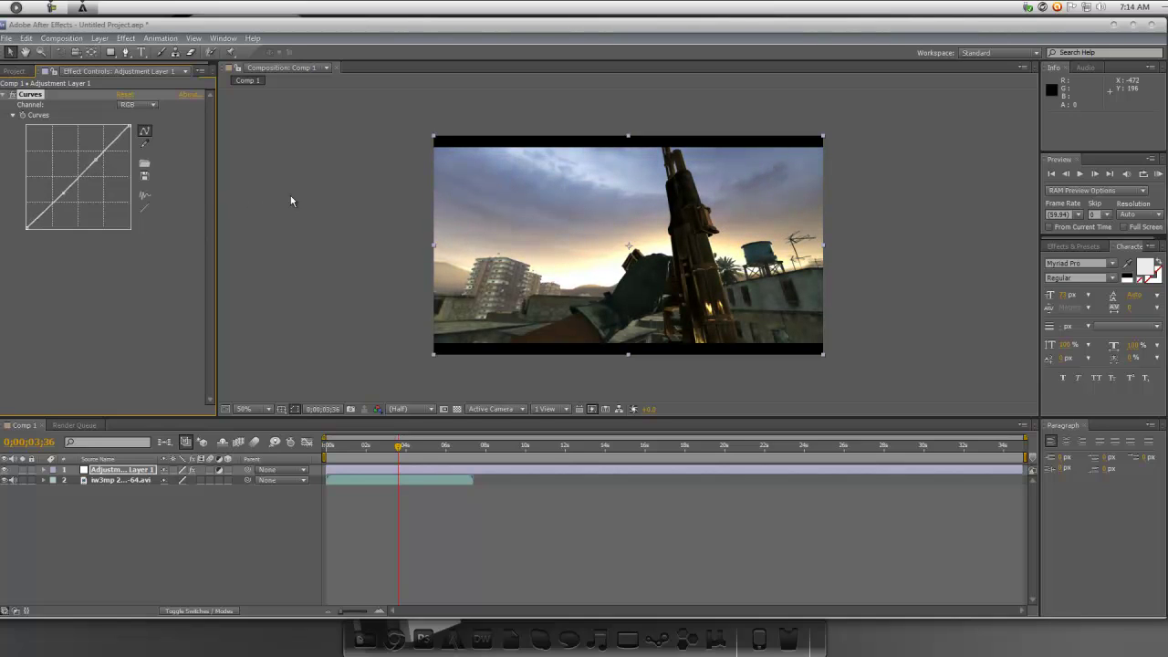
{"action": "left_click", "coordinate": [262, 198]}
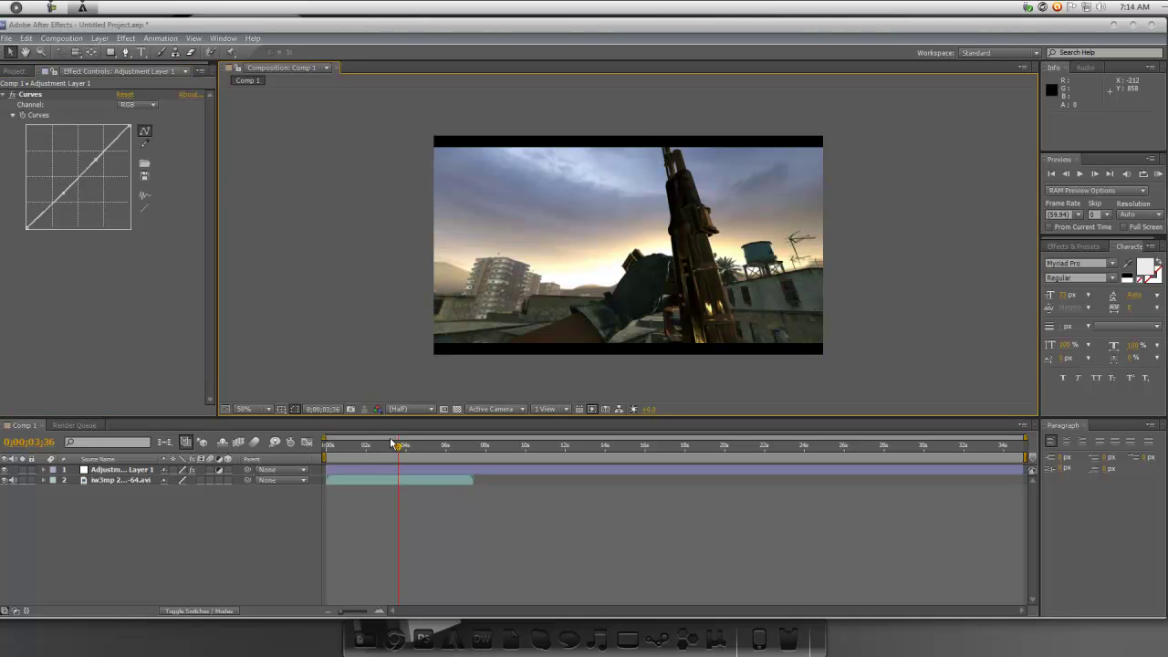
{"action": "left_click_drag", "start_coordinate": [399, 447], "coordinate": [327, 446]}
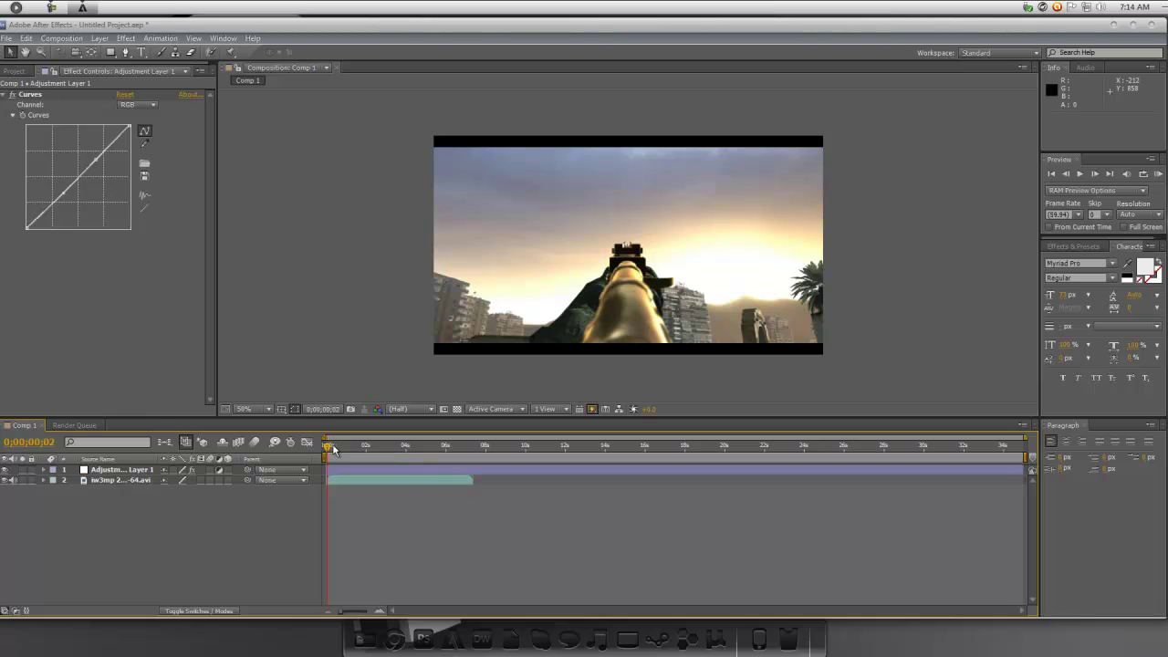
{"action": "left_click_drag", "start_coordinate": [334, 446], "coordinate": [414, 466]}
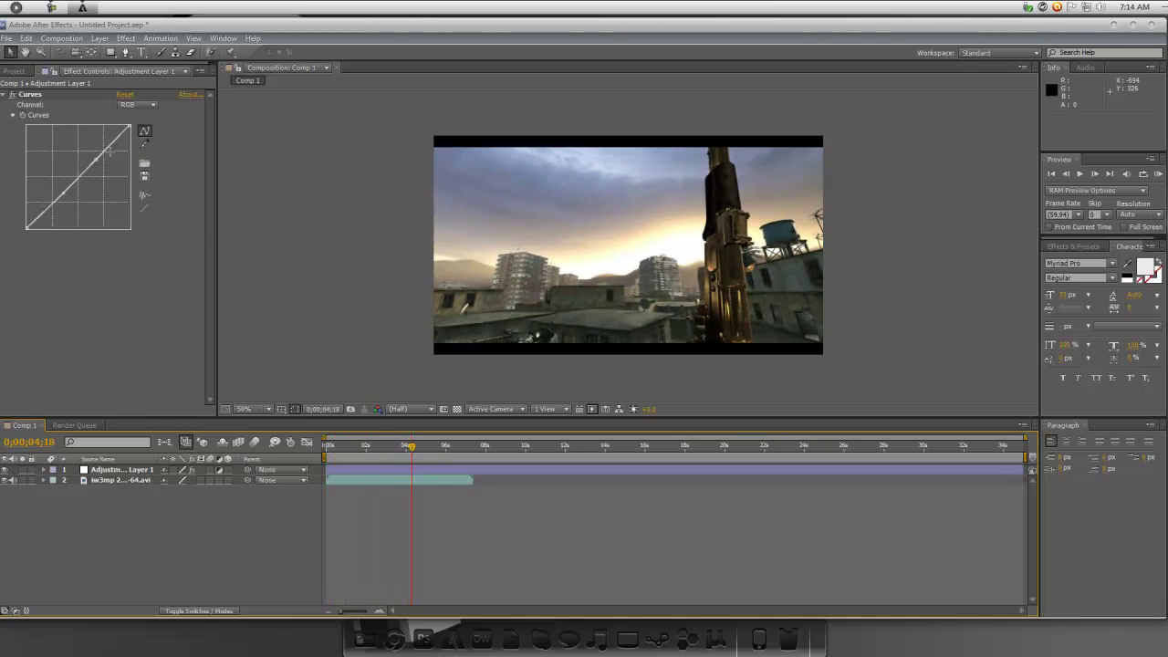
Refine the S-curve with brighter highlights and deeper shadows, checking a later frame
{"action": "left_click_drag", "start_coordinate": [97, 161], "coordinate": [90, 166]}
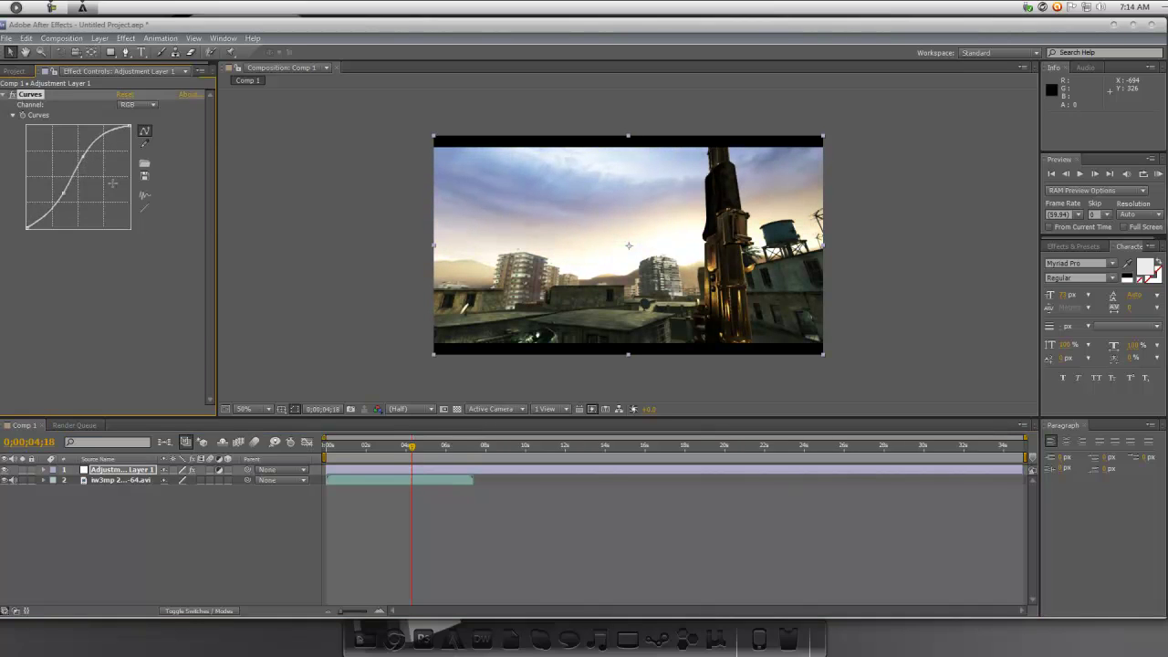
{"action": "left_click_drag", "start_coordinate": [54, 208], "coordinate": [62, 218]}
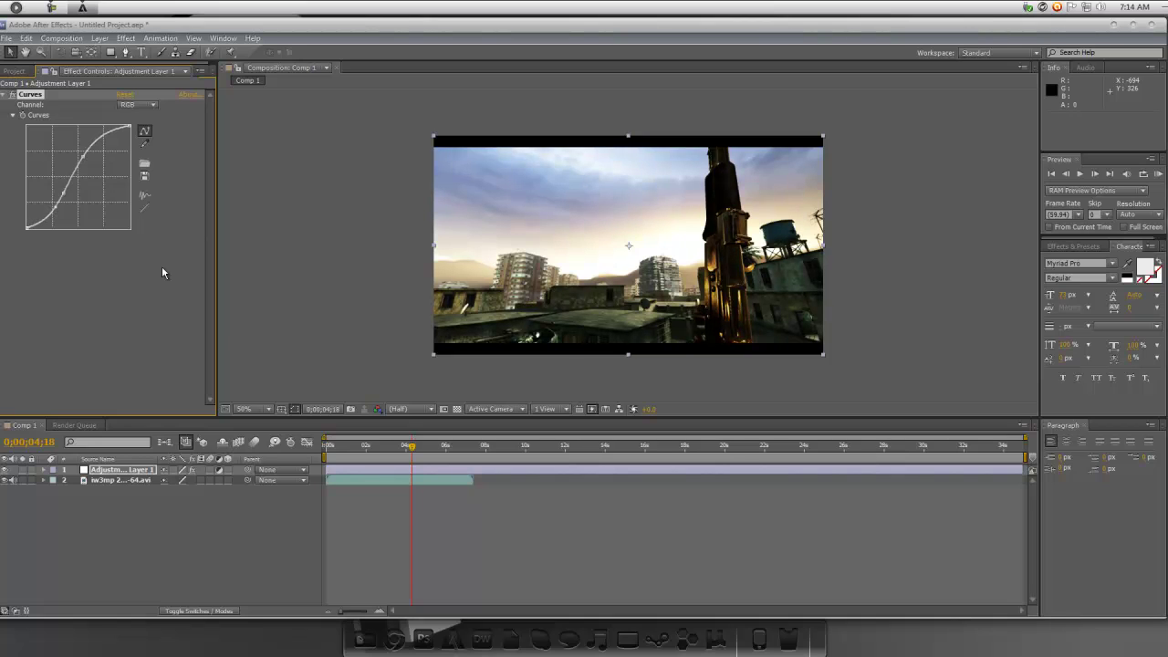
{"action": "left_click_drag", "start_coordinate": [413, 447], "coordinate": [322, 446]}
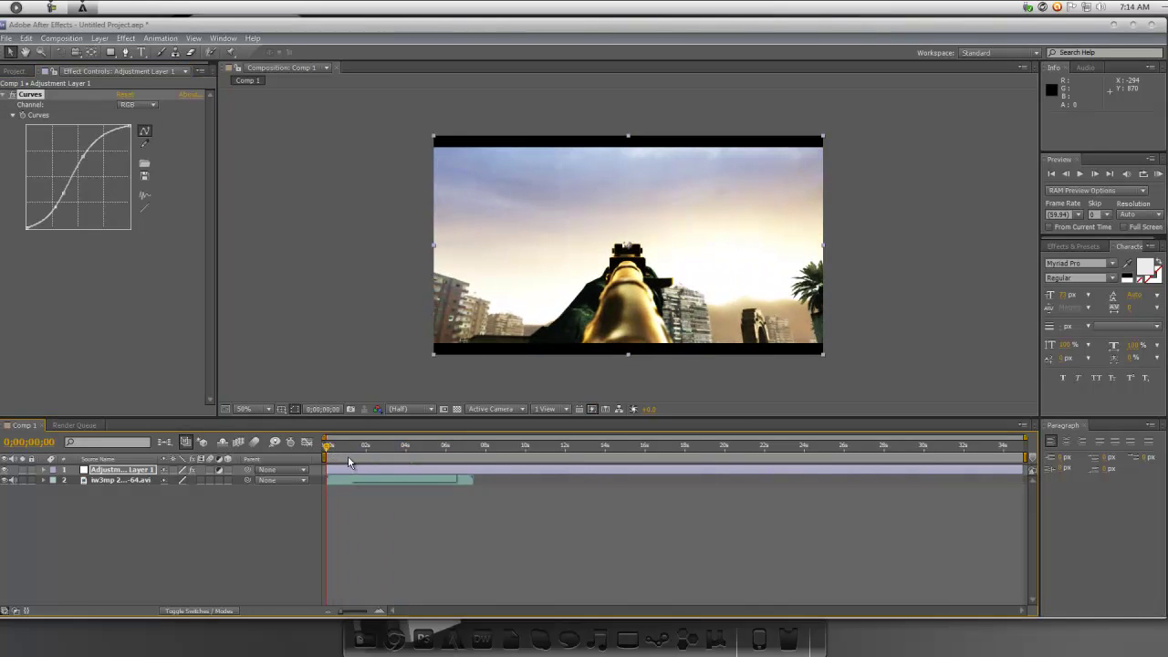
Turn on composition frame blending and enable time remapping on the gameplay clip
{"action": "left_click", "coordinate": [238, 443]}
{"action": "right_click", "coordinate": [380, 490]}
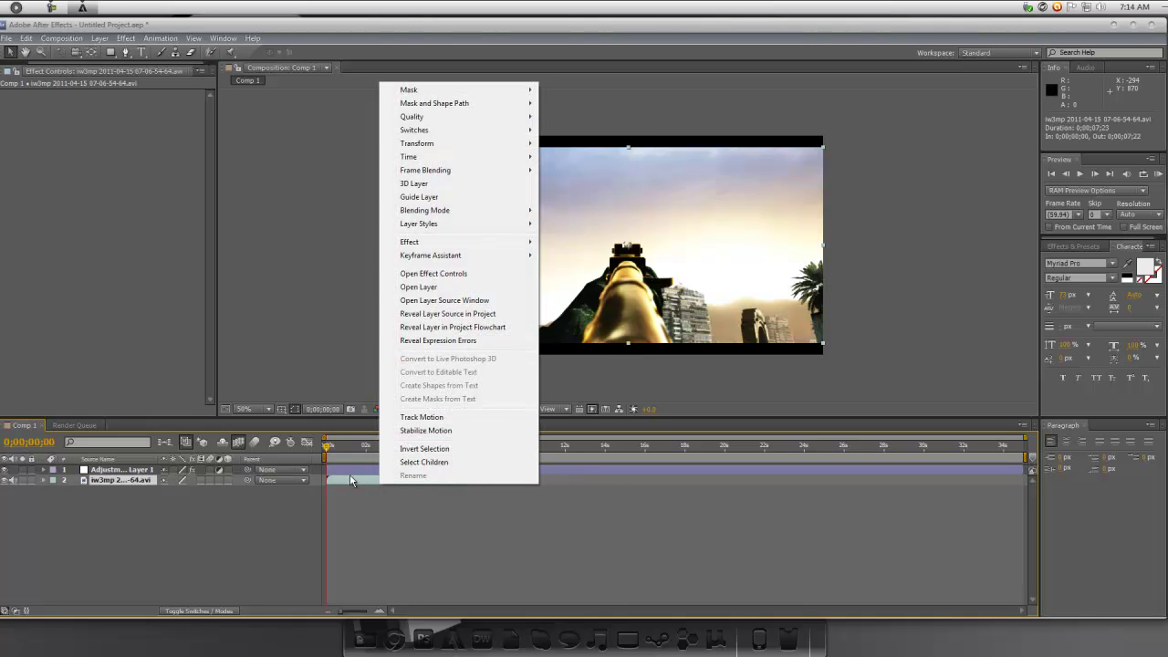
{"action": "right_click", "coordinate": [346, 478]}
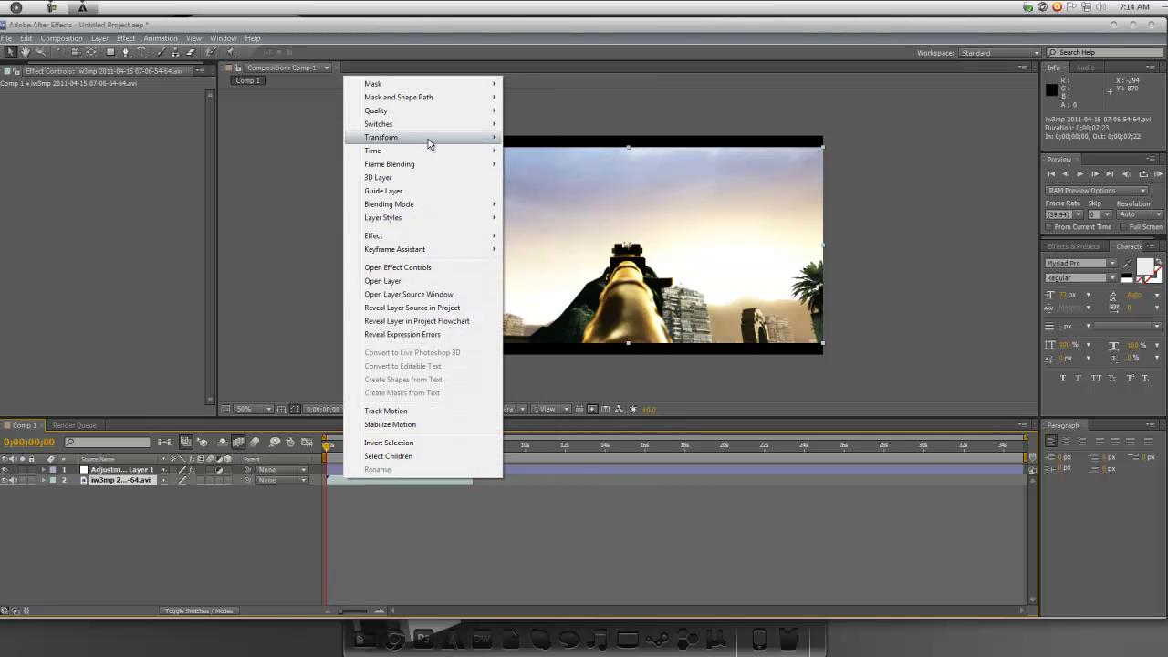
{"action": "mouse_move", "coordinate": [431, 149]}
{"action": "left_click", "coordinate": [548, 152]}
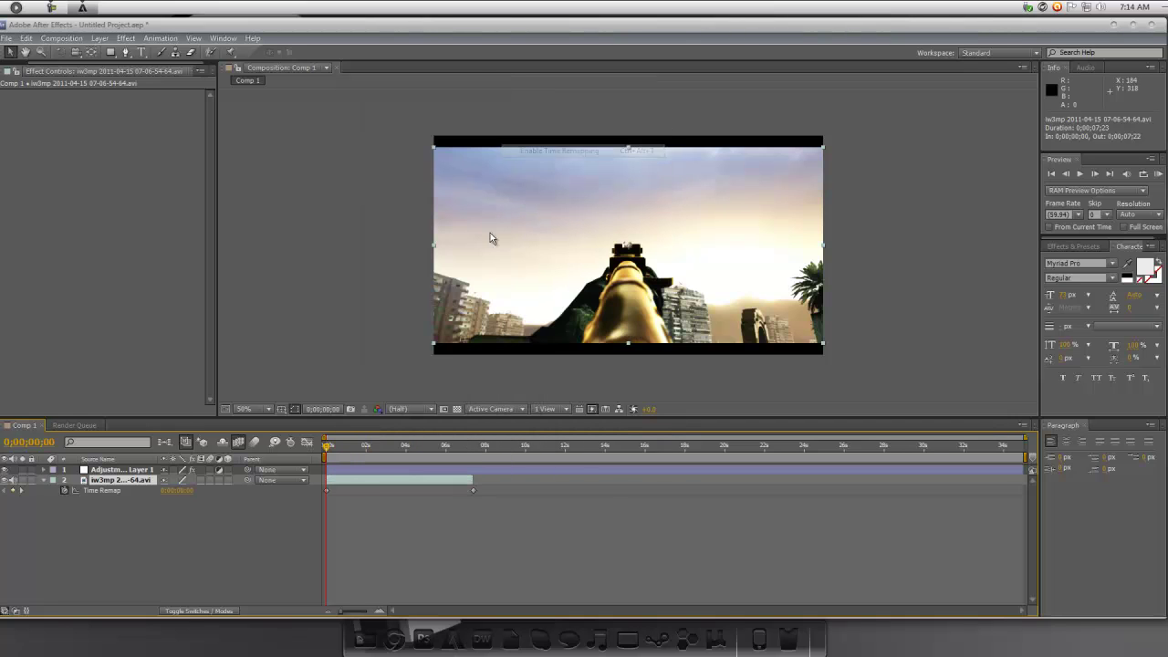
Set the gameplay clip's frame blending to Pixel Motion
{"action": "right_click", "coordinate": [360, 490]}
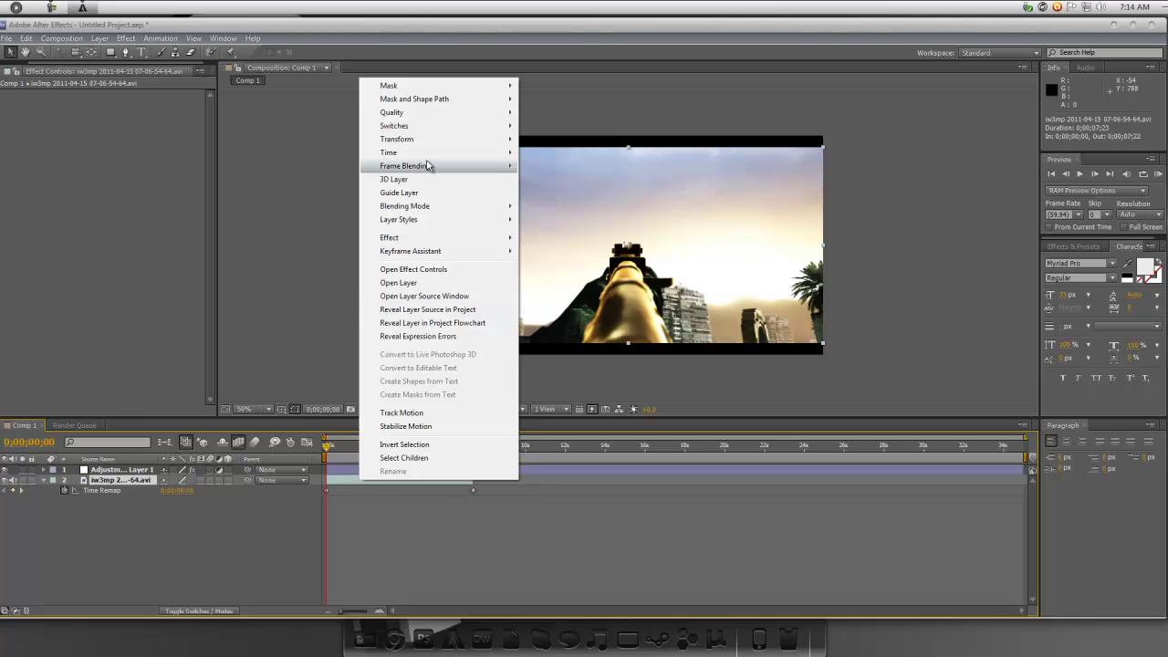
{"action": "mouse_move", "coordinate": [475, 169]}
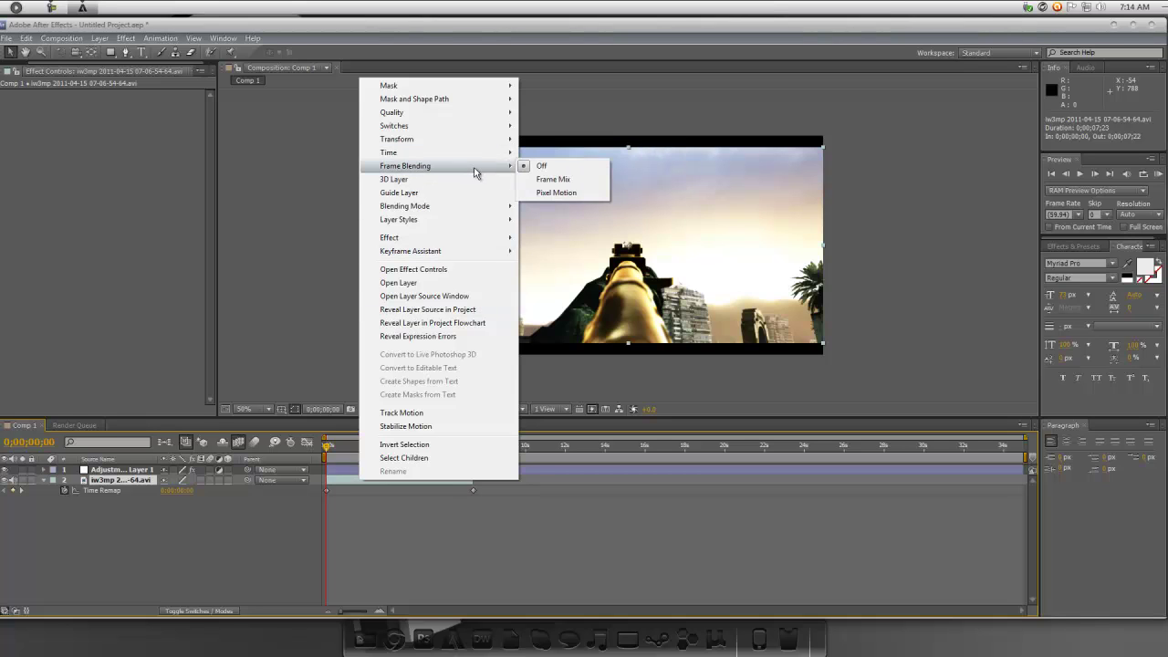
{"action": "left_click", "coordinate": [556, 192]}
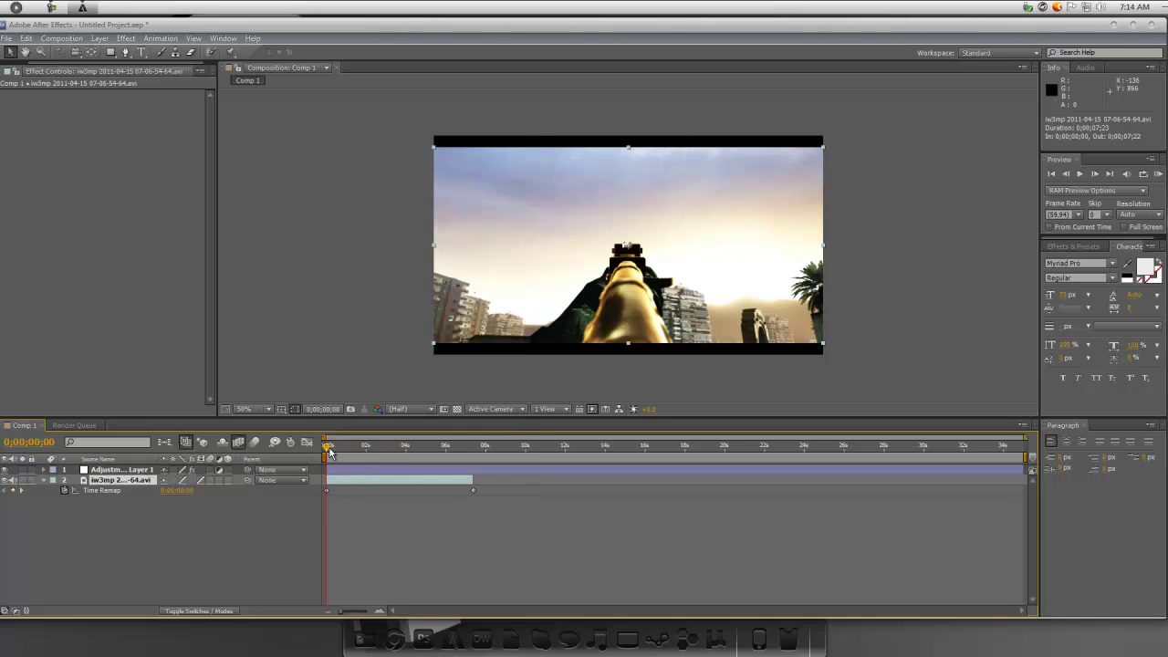
{"action": "mouse_move", "coordinate": [327, 449]}
{"action": "left_mouse_down"}
{"action": "mouse_move", "coordinate": [342, 445]}
{"action": "mouse_move", "coordinate": [317, 443]}
{"action": "left_mouse_up"}
Scrub through the clip and park the current time at 0;00;03;29
{"action": "left_click_drag", "start_coordinate": [328, 454], "coordinate": [397, 451]}
{"action": "left_click", "coordinate": [400, 451]}
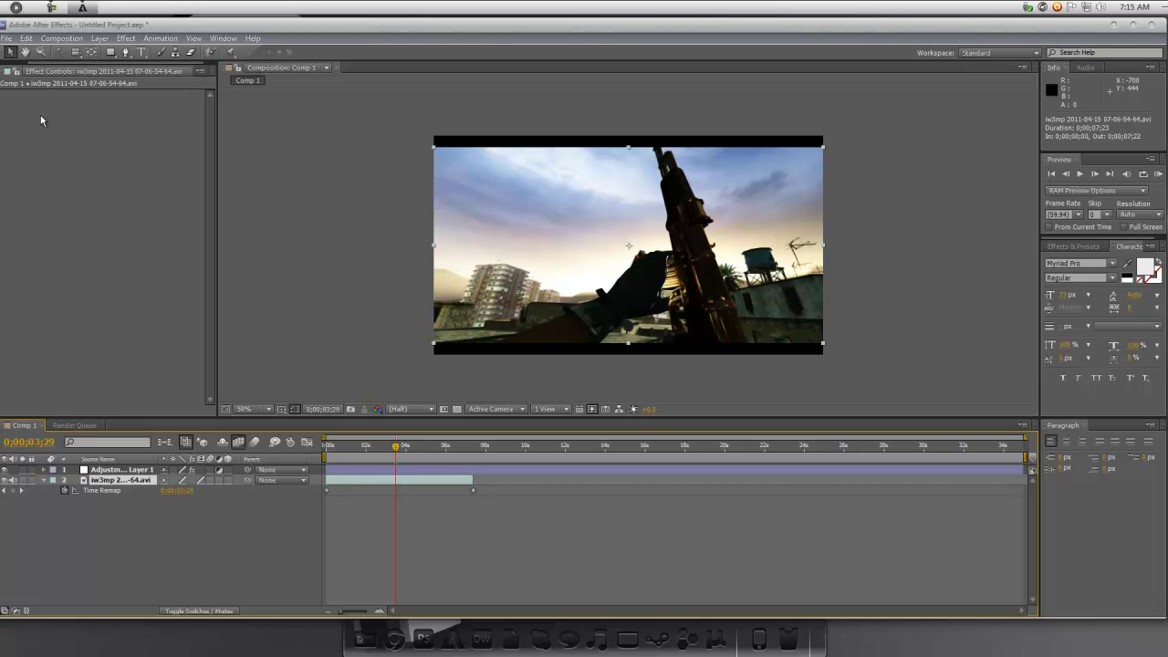
Apply Twixtor Pro to the gameplay clip with an input frame rate of 59.94
{"action": "left_click", "coordinate": [125, 38]}
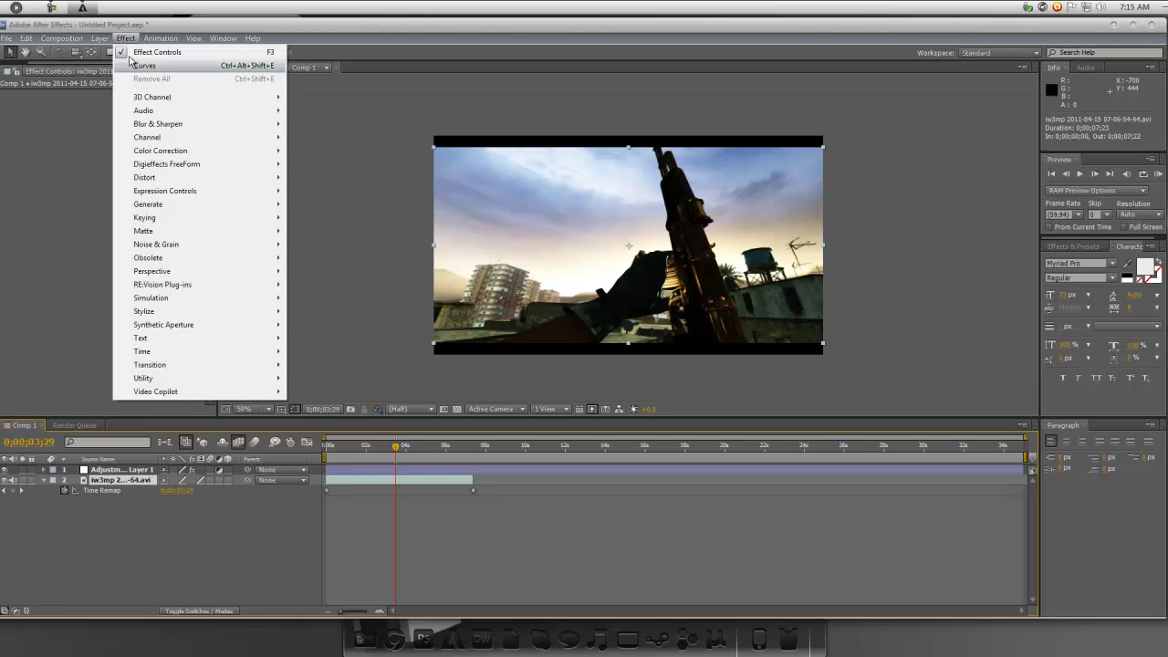
{"action": "mouse_move", "coordinate": [213, 285]}
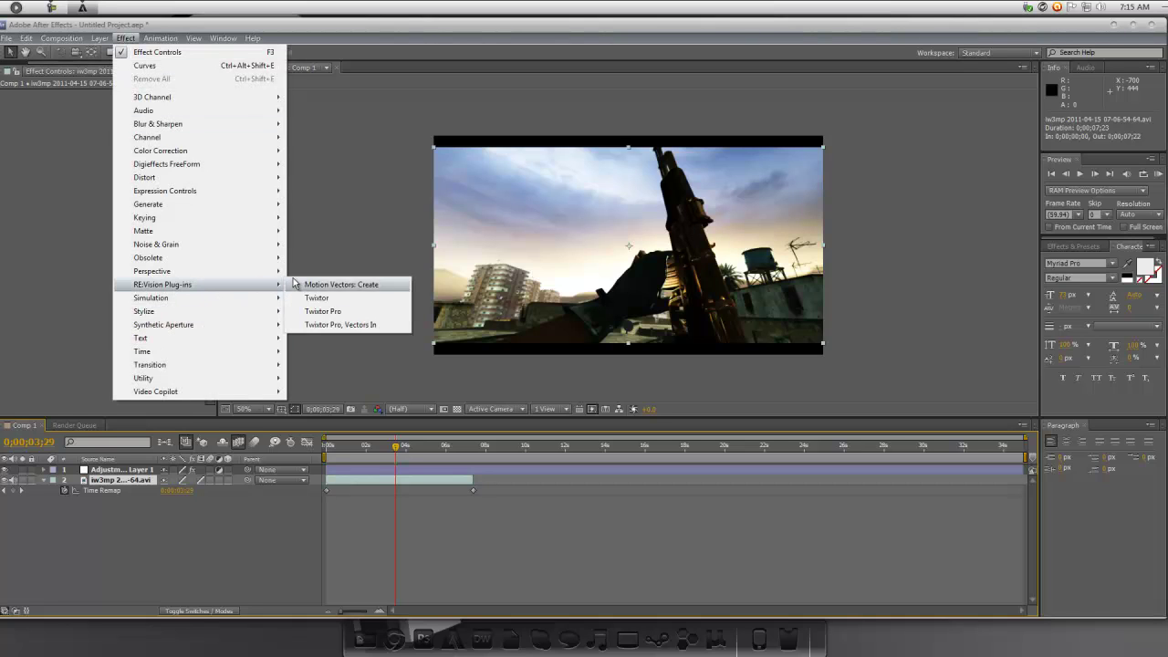
{"action": "left_click", "coordinate": [321, 317]}
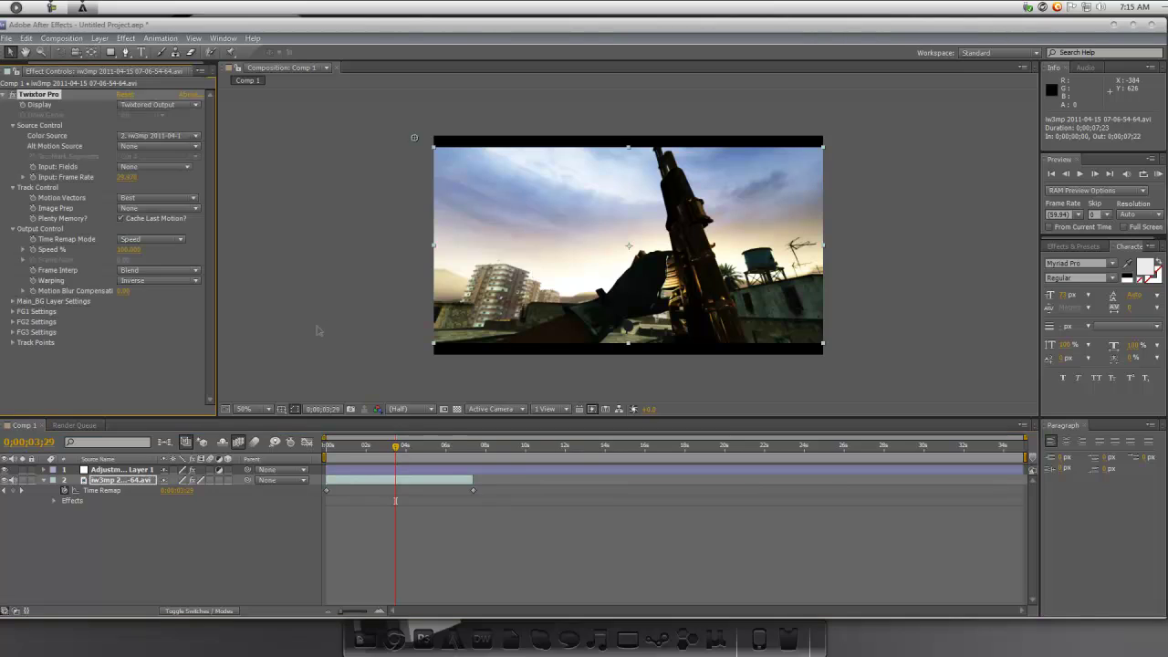
{"action": "left_click", "coordinate": [128, 177]}
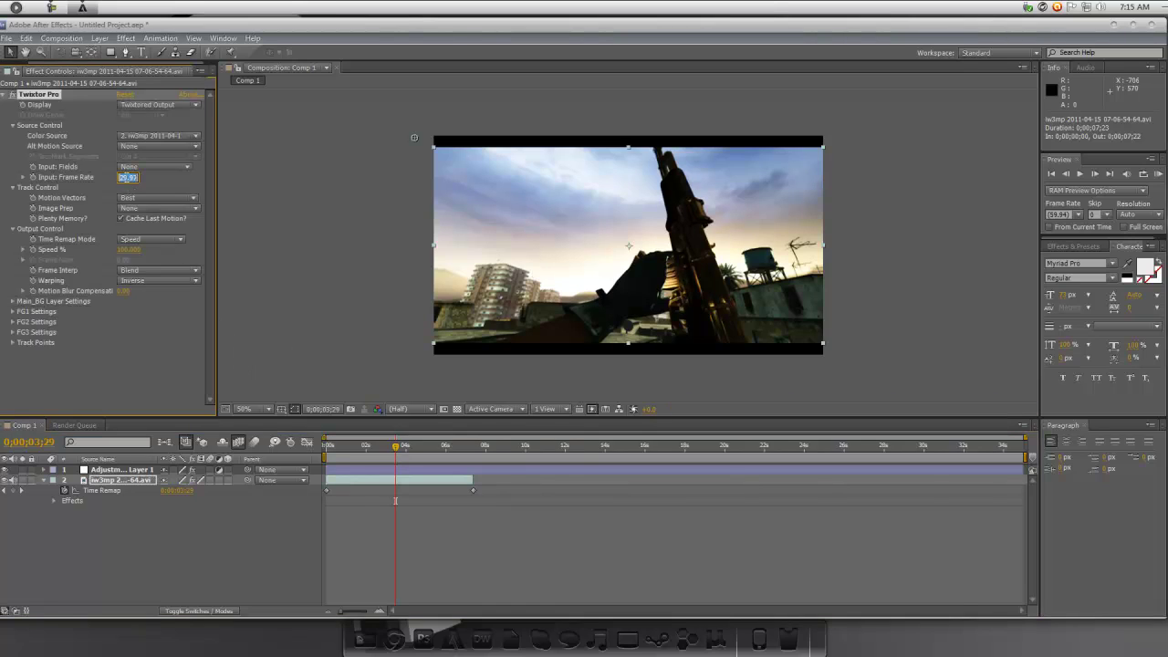
{"action": "type", "text": "59.94"}
{"action": "key", "text": "Return"}
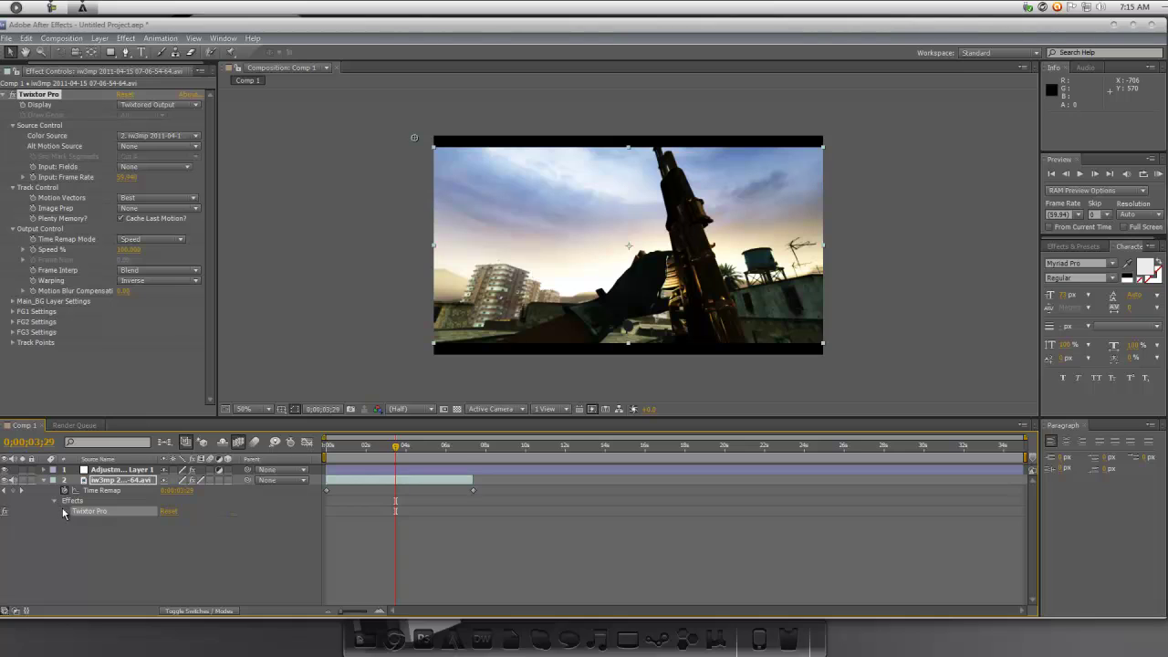
Twirl open the clip's Effects and Twixtor Pro Output Control properties in the timeline
{"action": "left_click", "coordinate": [54, 500]}
{"action": "left_click", "coordinate": [75, 548]}
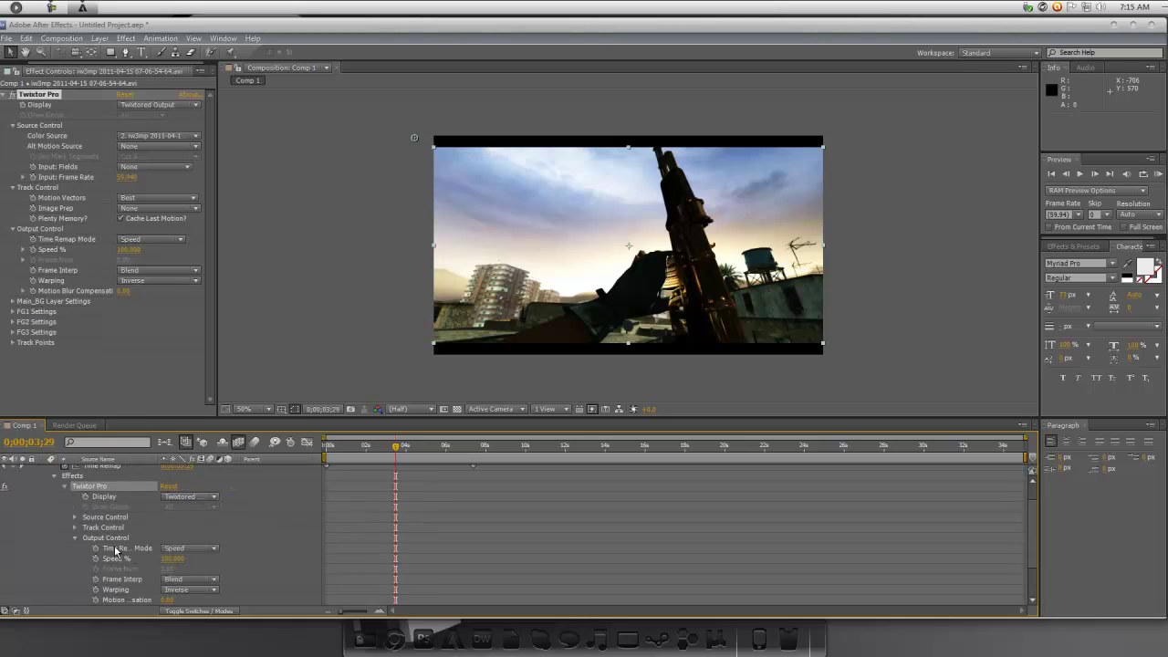
{"action": "scroll", "coordinate": [995, 537], "scroll_direction": "up", "scroll_amount": 1}
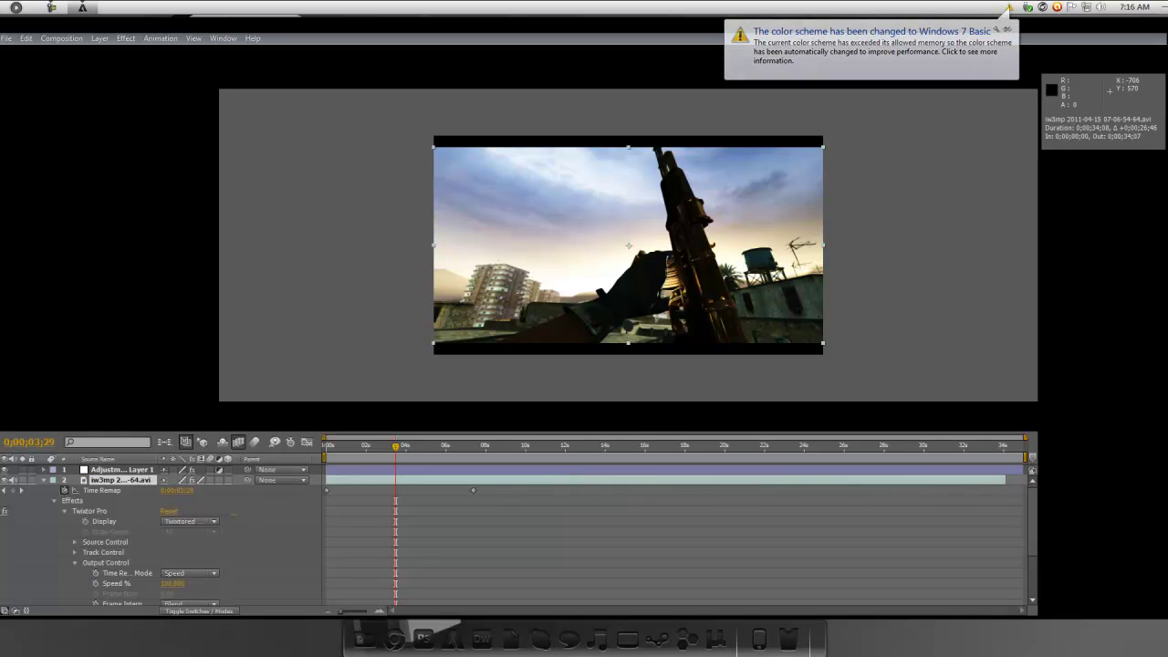
{"action": "left_click", "coordinate": [1006, 28]}
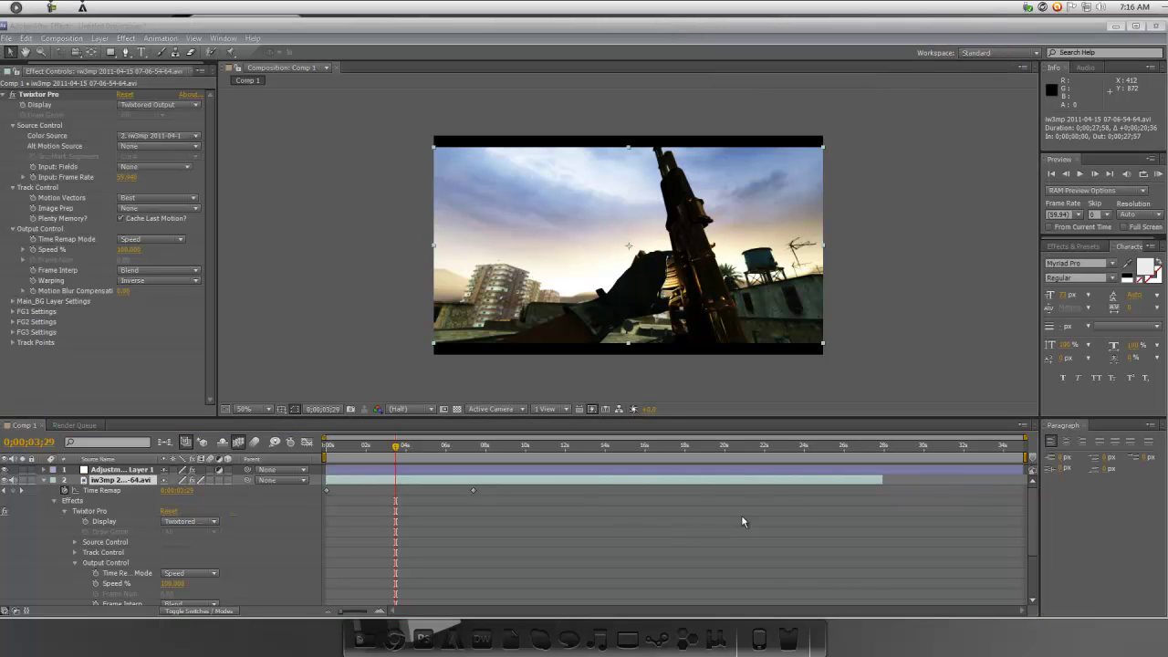
Lengthen the gameplay clip's end and move the current time to 0;00;04;22
{"action": "left_click_drag", "start_coordinate": [881, 479], "coordinate": [961, 480]}
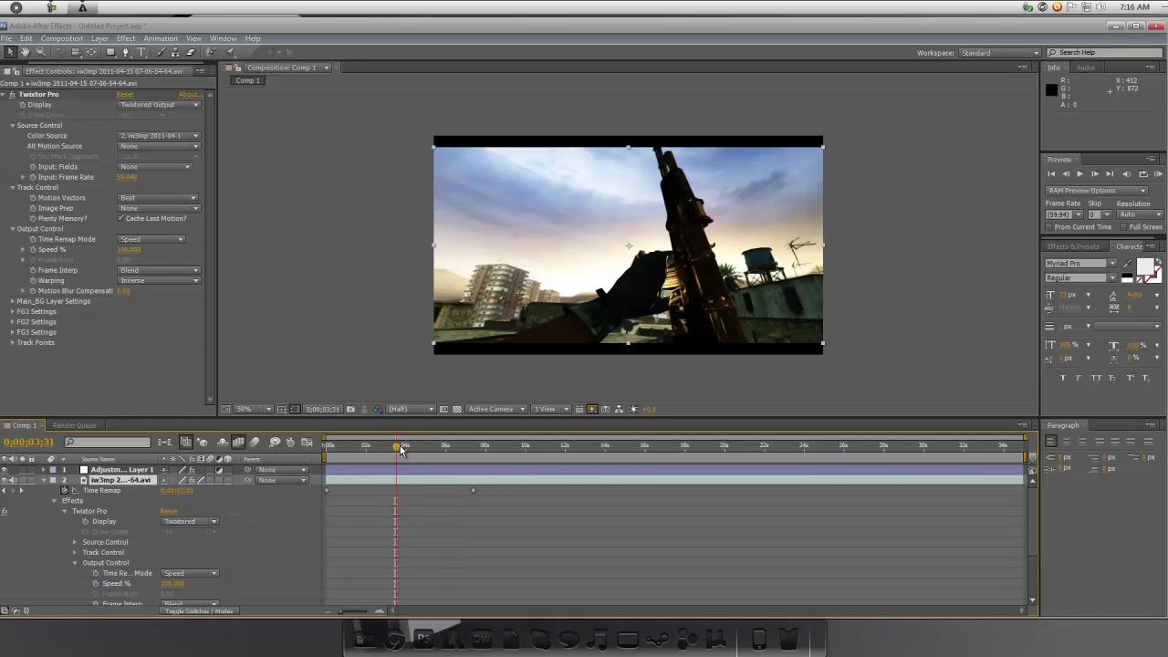
{"action": "mouse_move", "coordinate": [396, 446]}
{"action": "left_mouse_down"}
{"action": "mouse_move", "coordinate": [413, 446]}
{"action": "mouse_move", "coordinate": [397, 449]}
{"action": "left_mouse_up"}
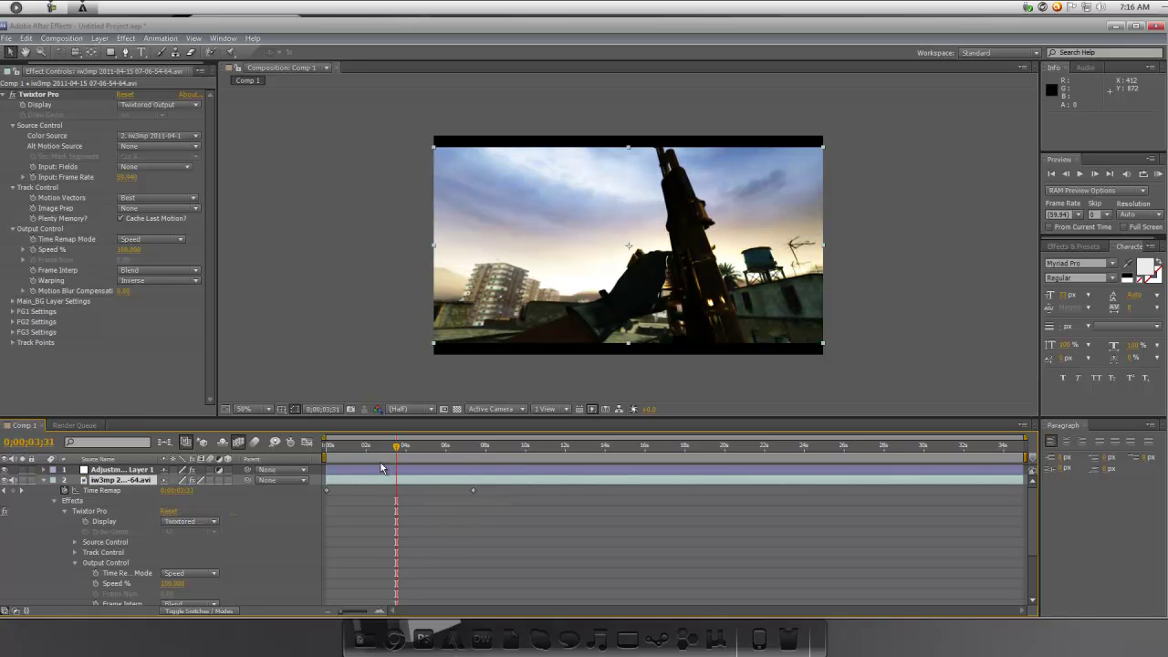
{"action": "scroll", "coordinate": [165, 575], "scroll_direction": "down", "scroll_amount": 2}
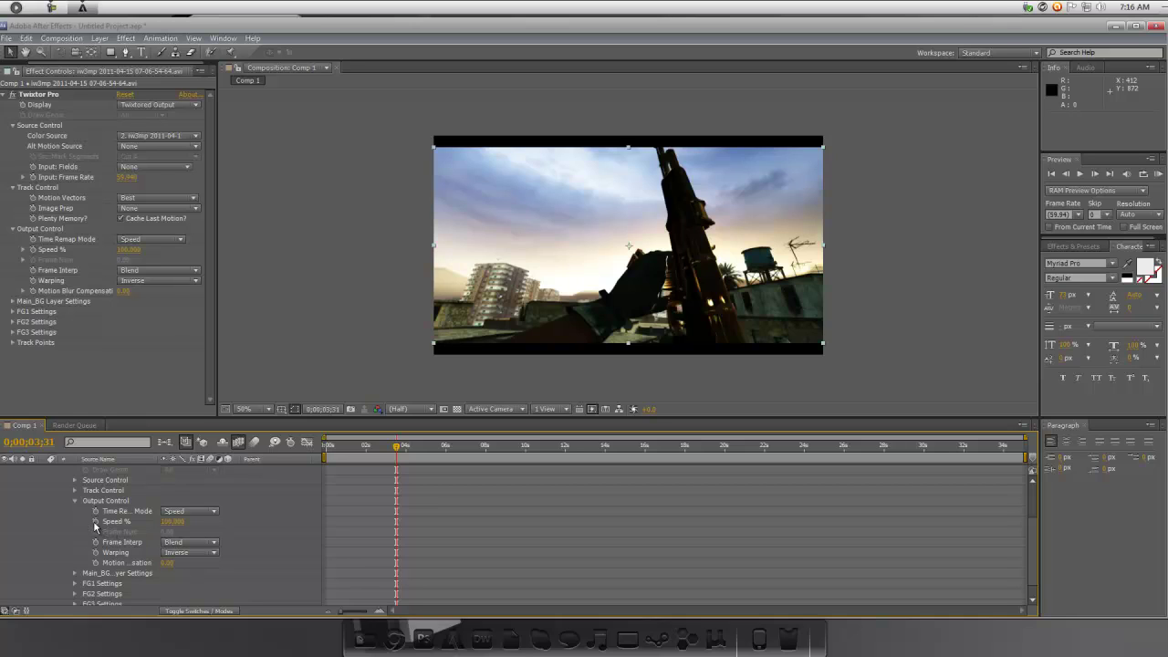
Keyframe Twixtor Speed % here, then set it to 2.5% one frame later
{"action": "left_click", "coordinate": [95, 522]}
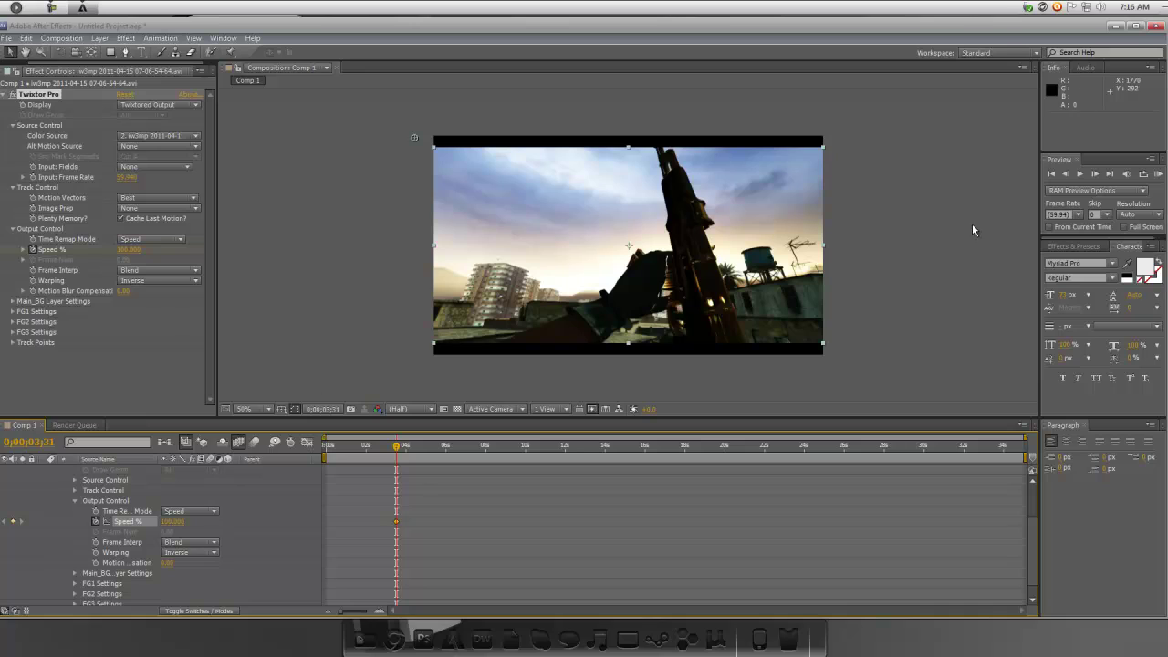
{"action": "left_click", "coordinate": [1097, 174]}
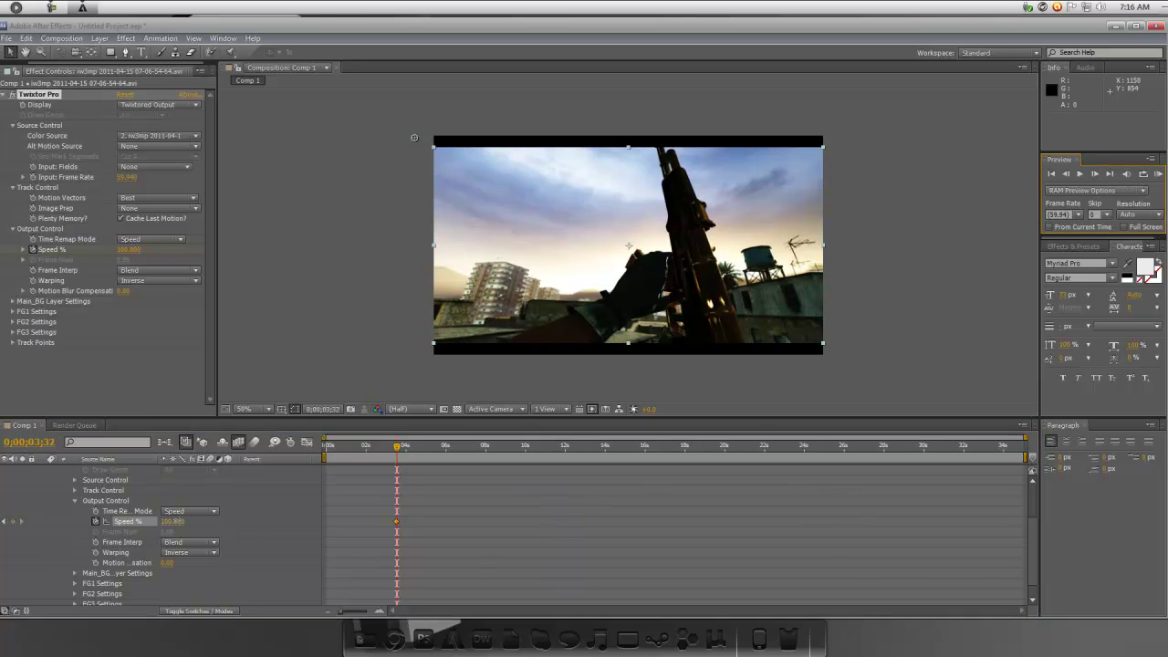
{"action": "left_click", "coordinate": [173, 522]}
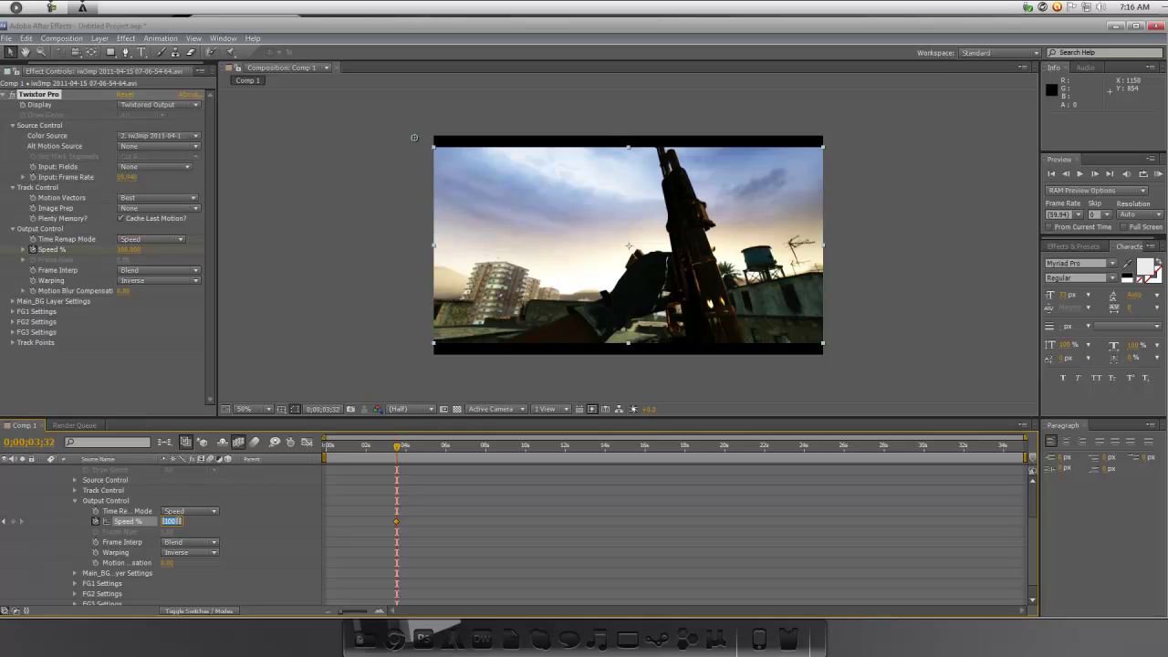
{"action": "type", "text": "2.5"}
{"action": "key", "text": "Return"}
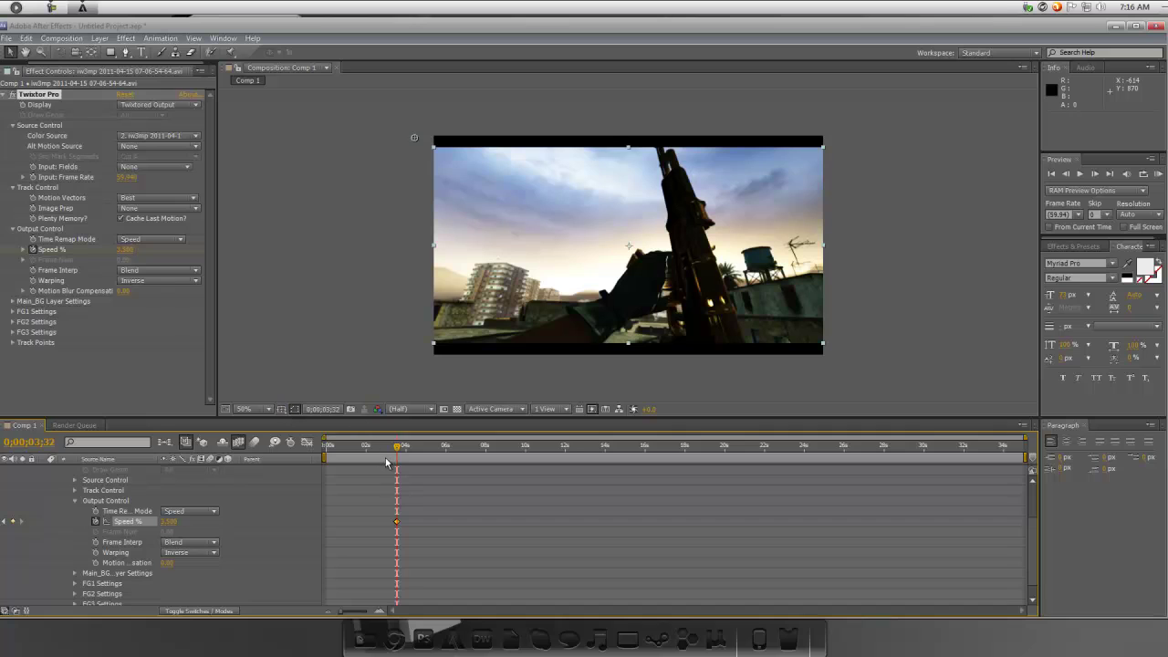
At 0;00;12;03, add a Speed % keyframe returning the speed to 100%
{"action": "left_click_drag", "start_coordinate": [397, 452], "coordinate": [565, 444]}
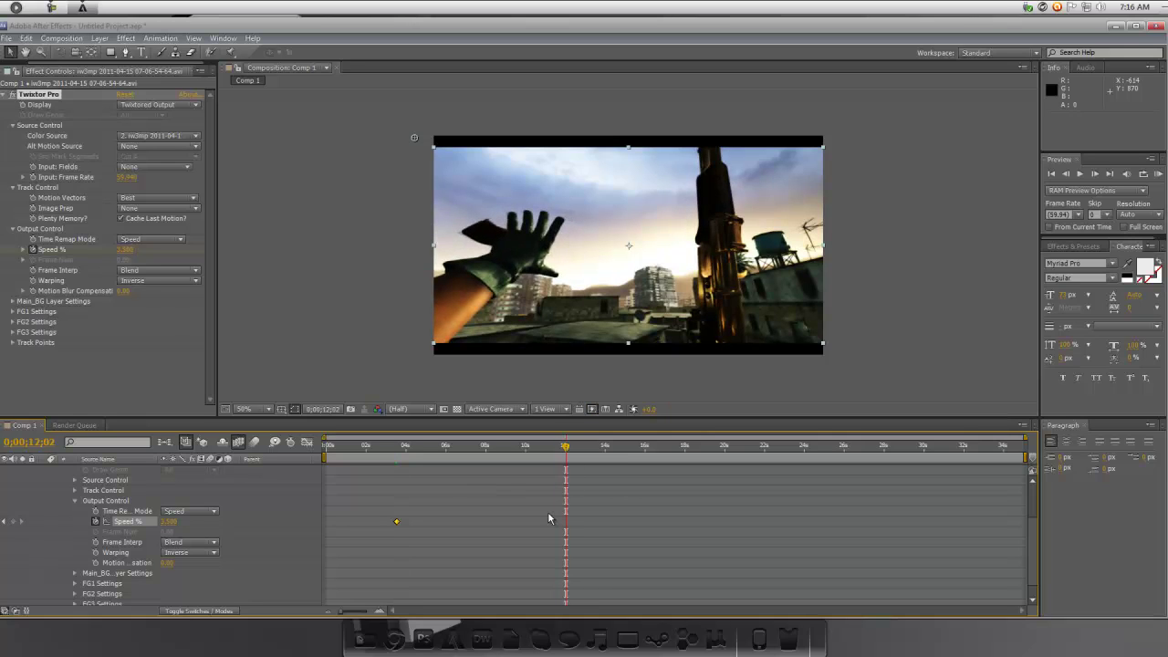
{"action": "left_click", "coordinate": [16, 524]}
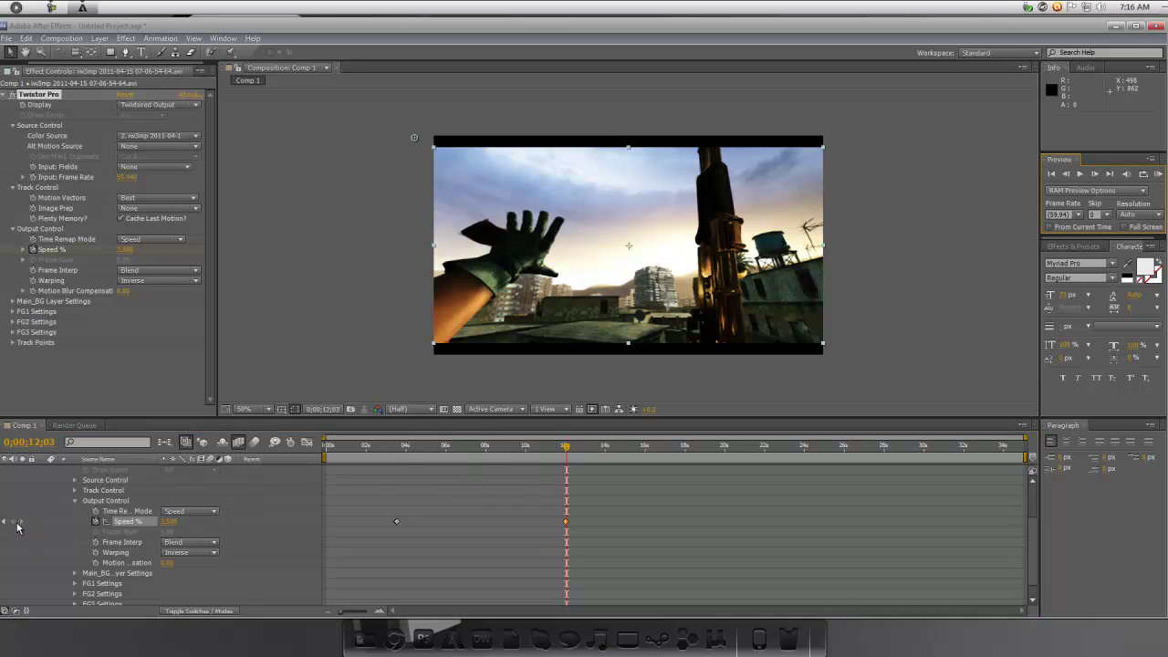
{"action": "left_click", "coordinate": [189, 511]}
{"action": "left_click", "coordinate": [272, 522]}
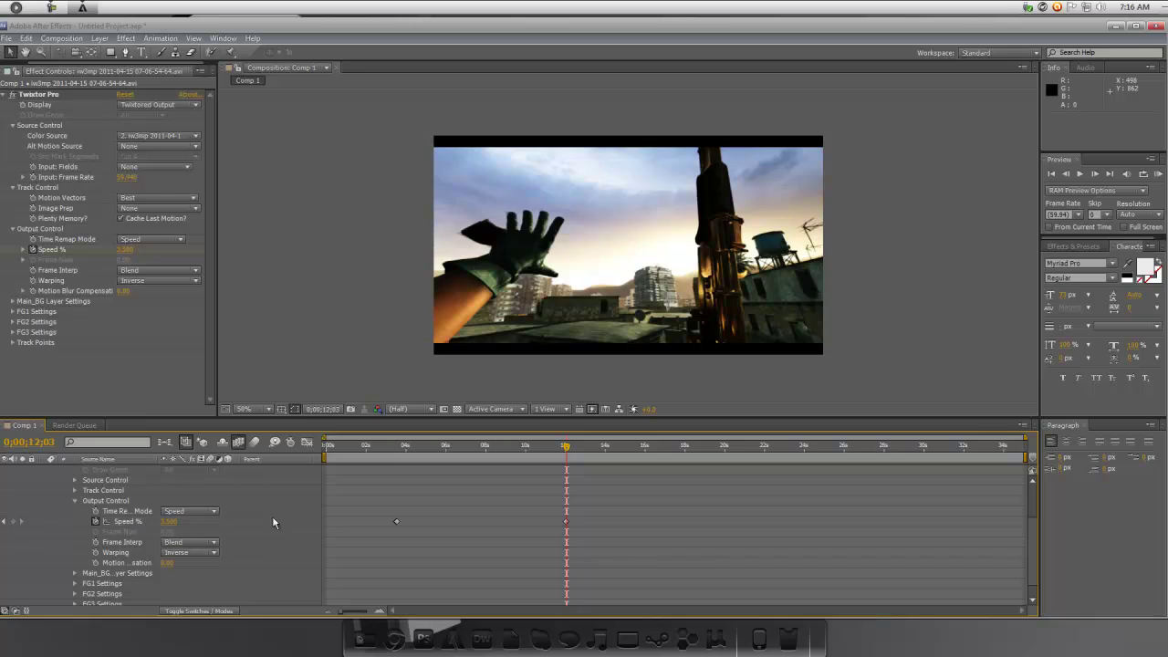
{"action": "left_click", "coordinate": [170, 521]}
{"action": "type", "text": "100"}
{"action": "key", "text": "Return"}
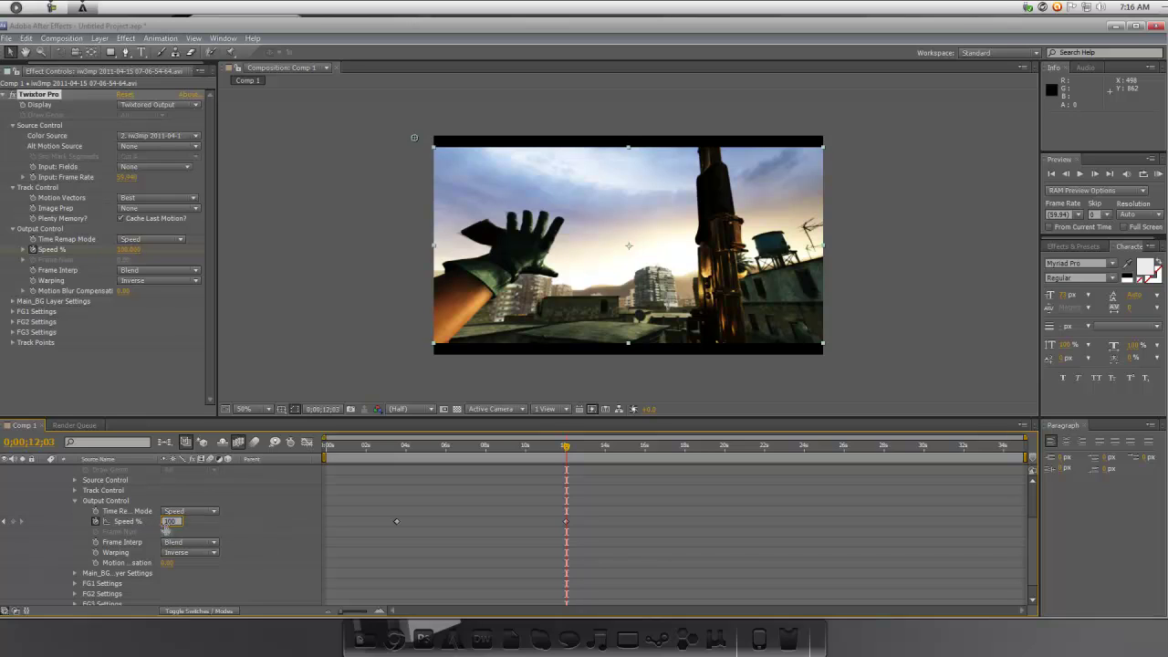
{"action": "scroll", "coordinate": [639, 473], "scroll_direction": "up", "scroll_amount": 1}
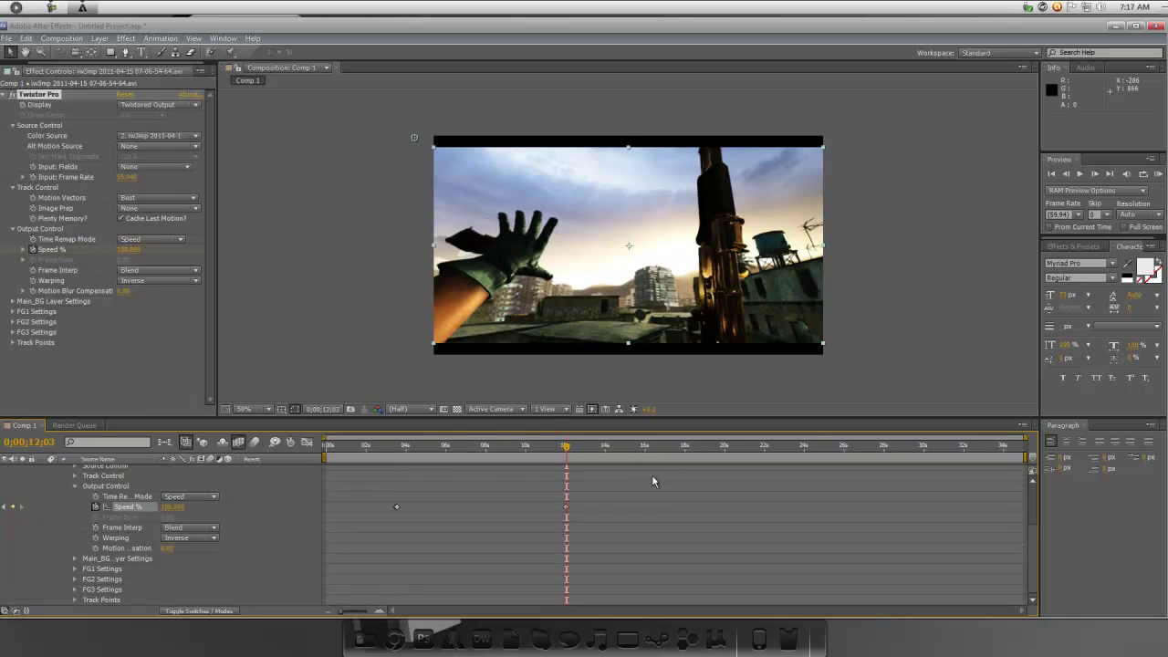
At 0;00;12;46 add a 100% Speed % keyframe, then drop to 1% one frame later
{"action": "left_click_drag", "start_coordinate": [565, 451], "coordinate": [580, 451]}
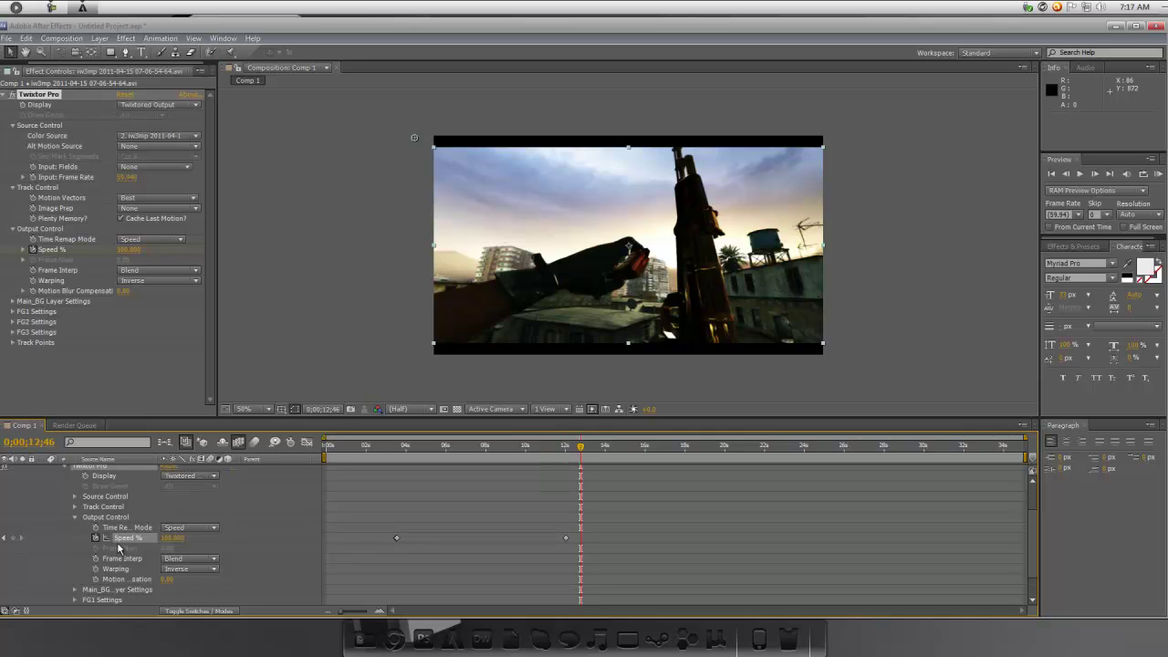
{"action": "left_click", "coordinate": [12, 538]}
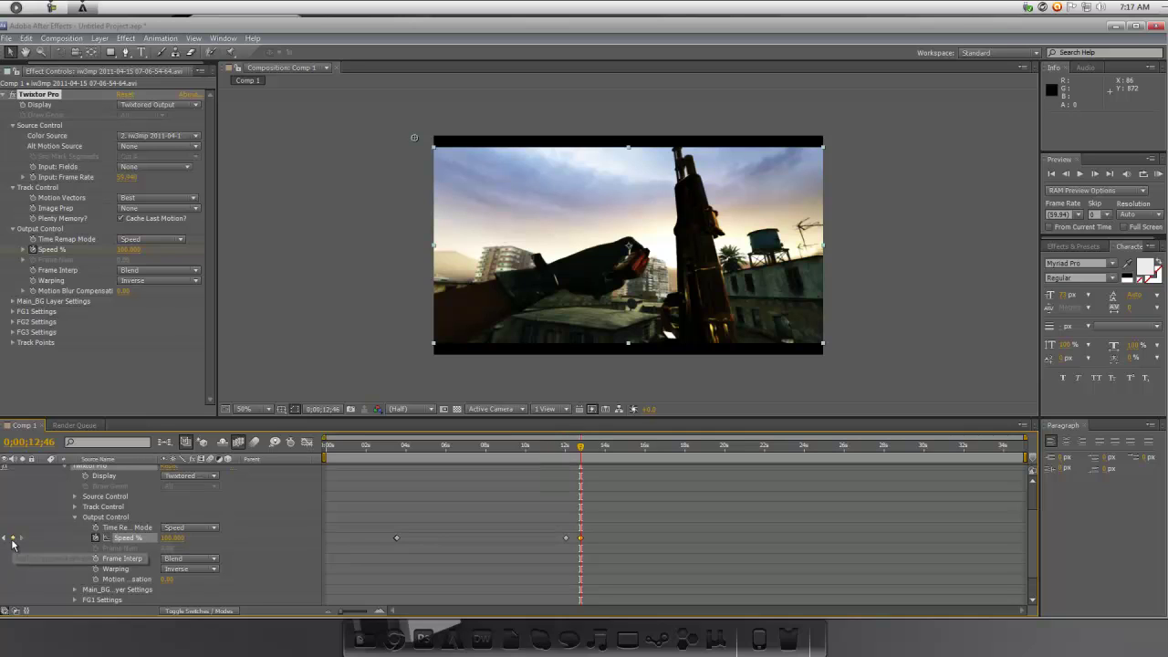
{"action": "left_click", "coordinate": [1094, 173]}
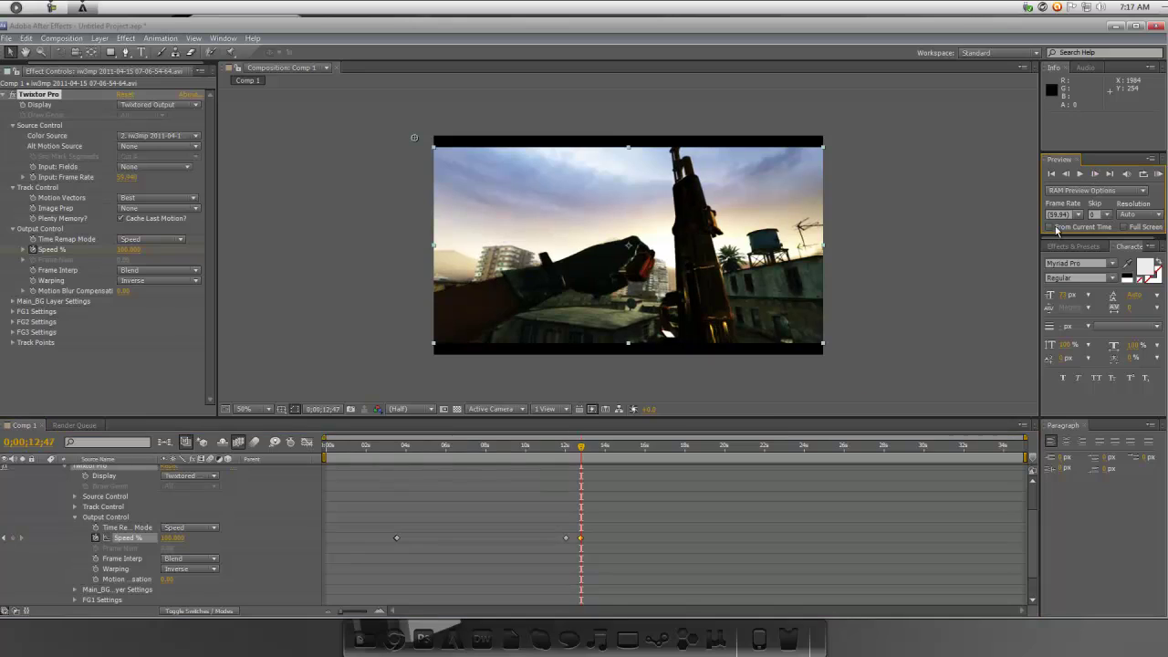
{"action": "left_click", "coordinate": [172, 539]}
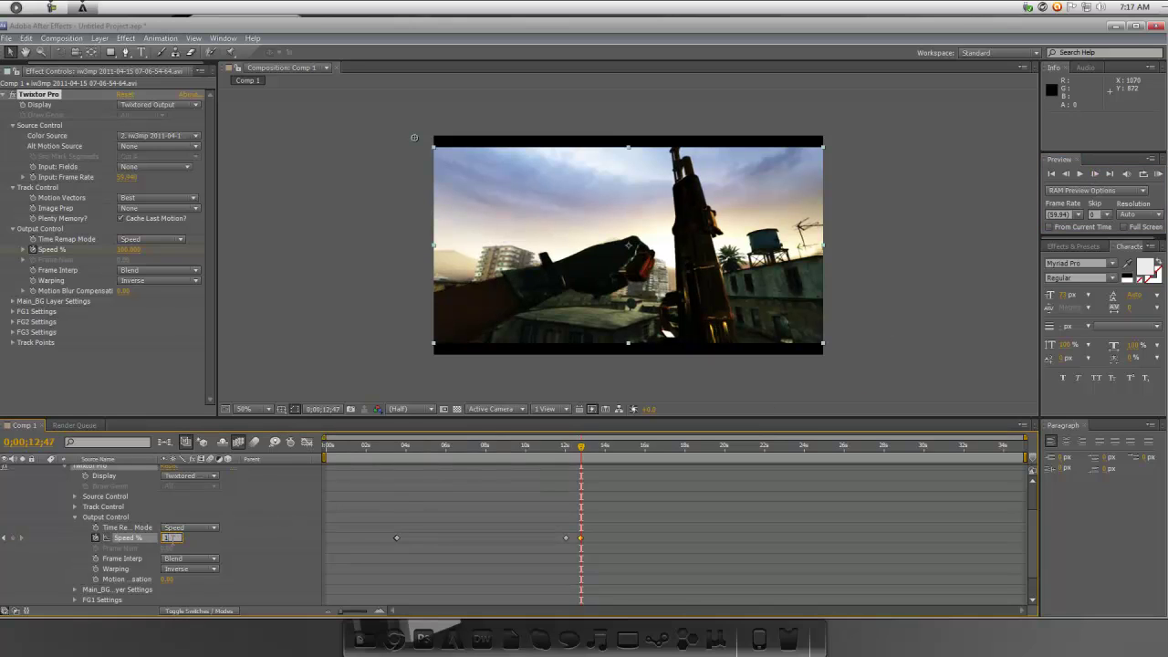
{"action": "type", "text": "1"}
{"action": "key", "text": "Return"}
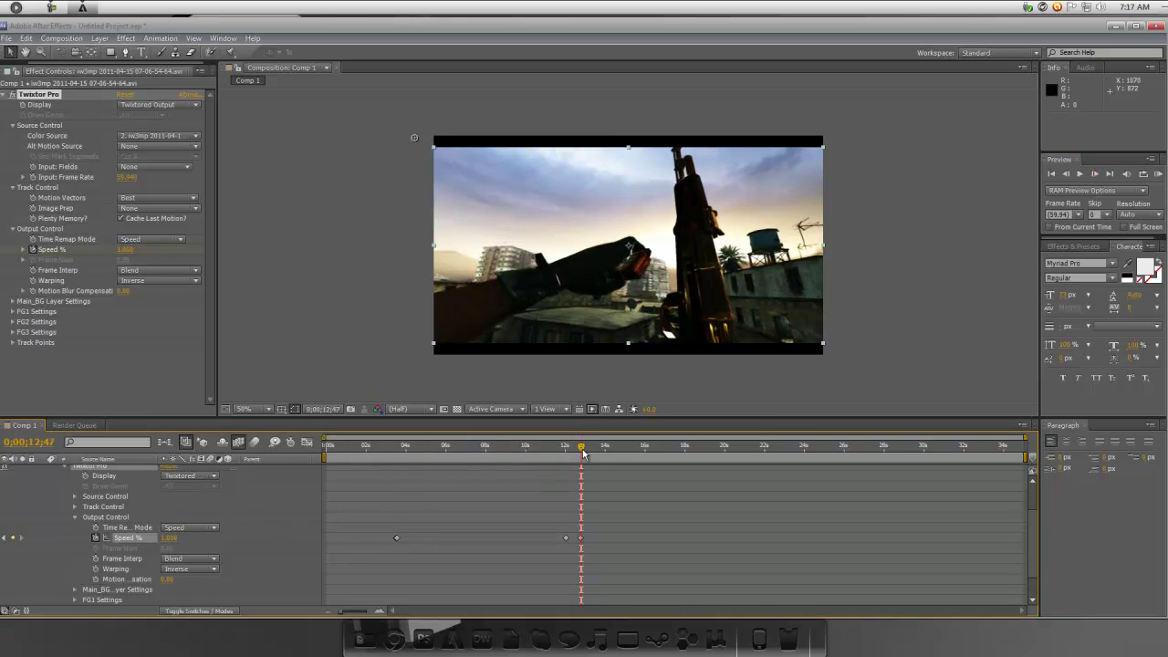
Revise the 12;47 Speed % keyframe to 2% and scrub ahead to where slow motion ends
{"action": "left_click_drag", "start_coordinate": [583, 453], "coordinate": [591, 519]}
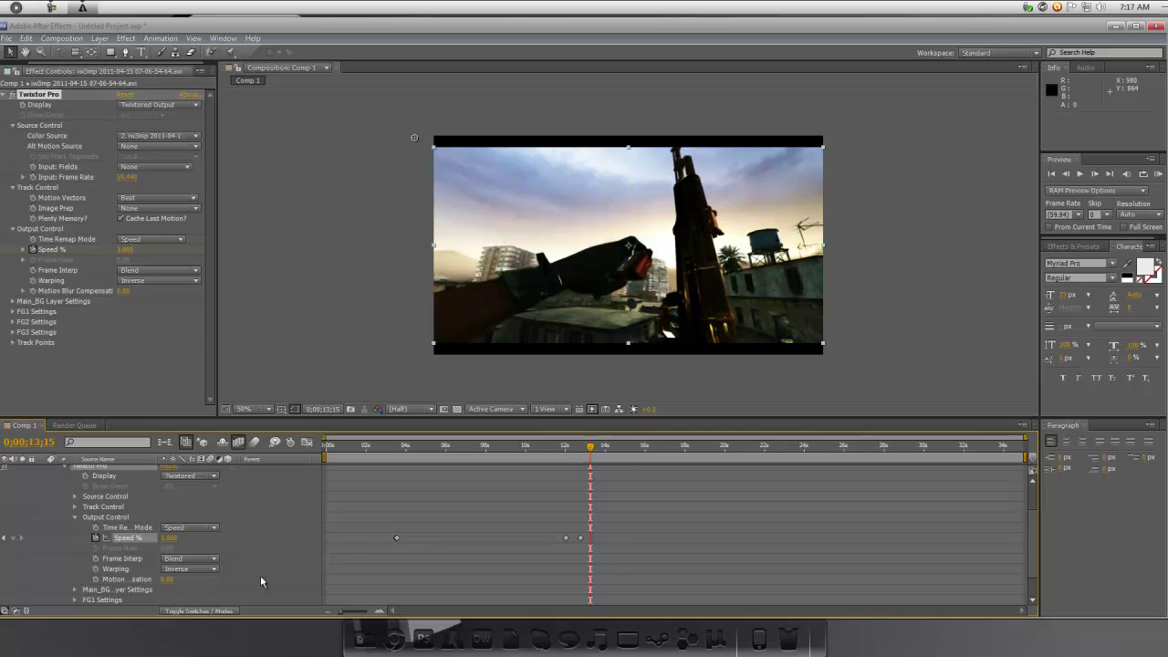
{"action": "left_click", "coordinate": [2, 538]}
{"action": "left_click", "coordinate": [170, 538]}
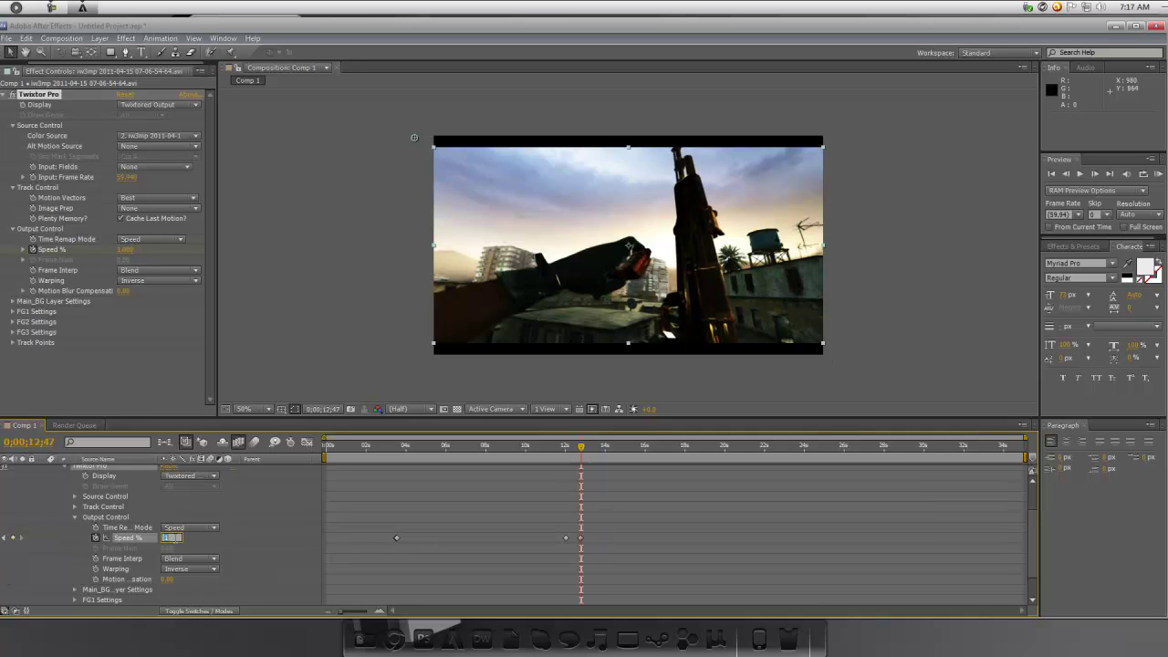
{"action": "key", "text": "Return"}
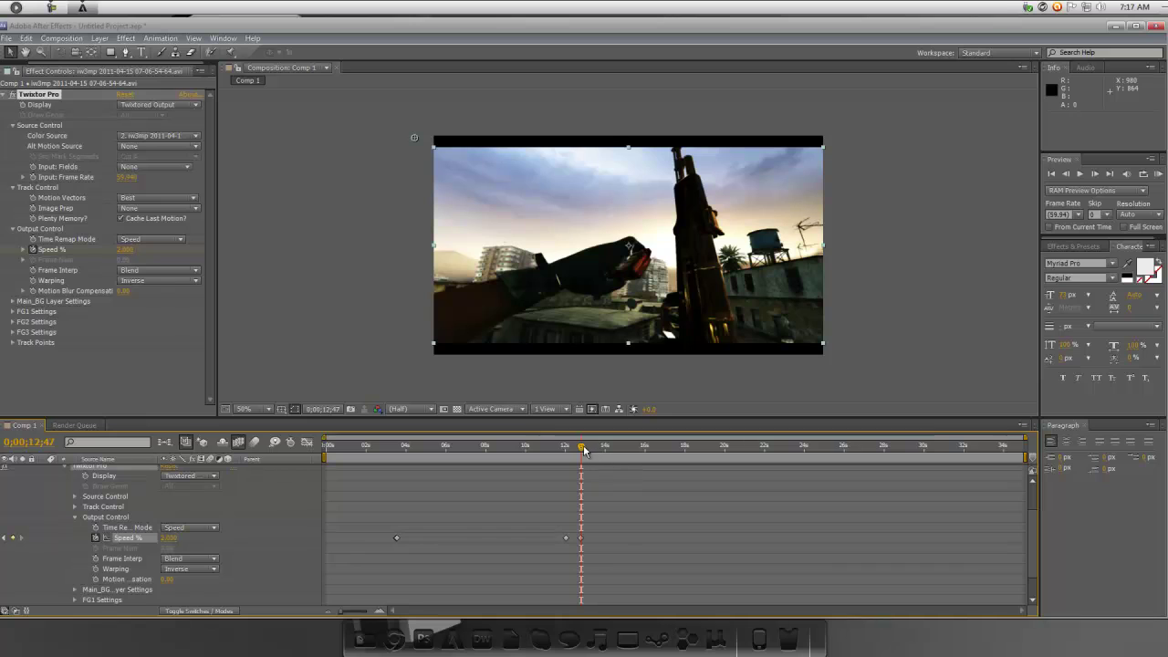
{"action": "key", "text": "Page_Down"}
{"action": "key", "text": "Page_Down"}
{"action": "key", "text": "Page_Down"}
{"action": "left_click_drag", "start_coordinate": [599, 453], "coordinate": [854, 478]}
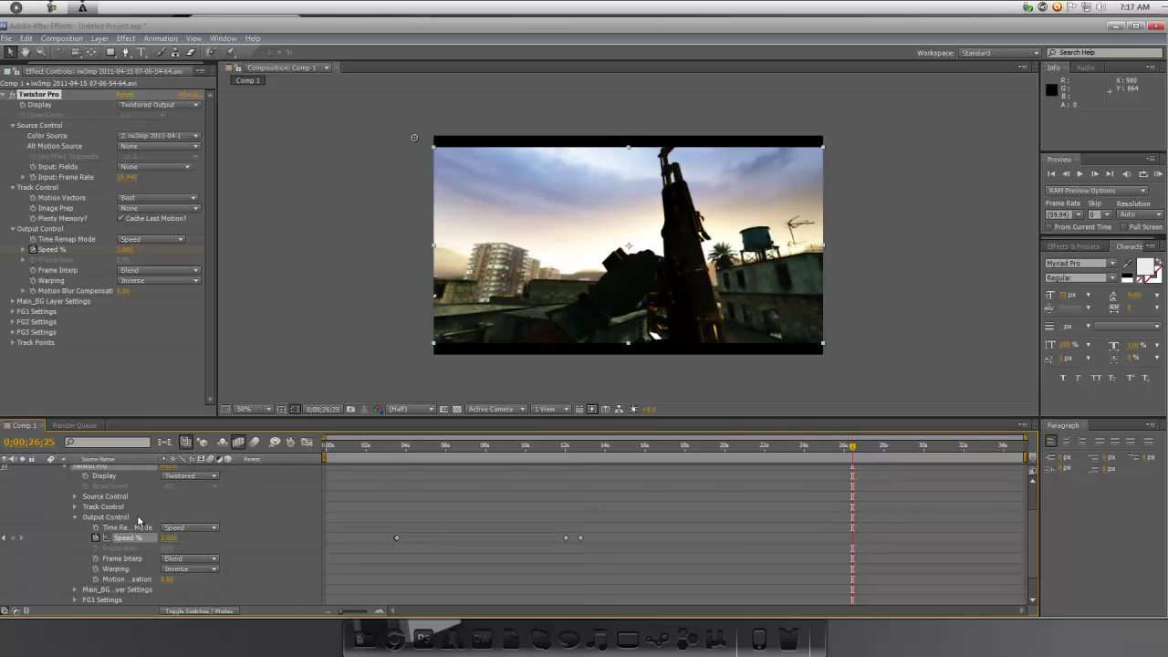
Add a Speed % keyframe at 0;00;26;25 and set 100% one frame later
{"action": "left_click", "coordinate": [12, 538]}
{"action": "left_click", "coordinate": [1097, 178]}
{"action": "left_click", "coordinate": [171, 537]}
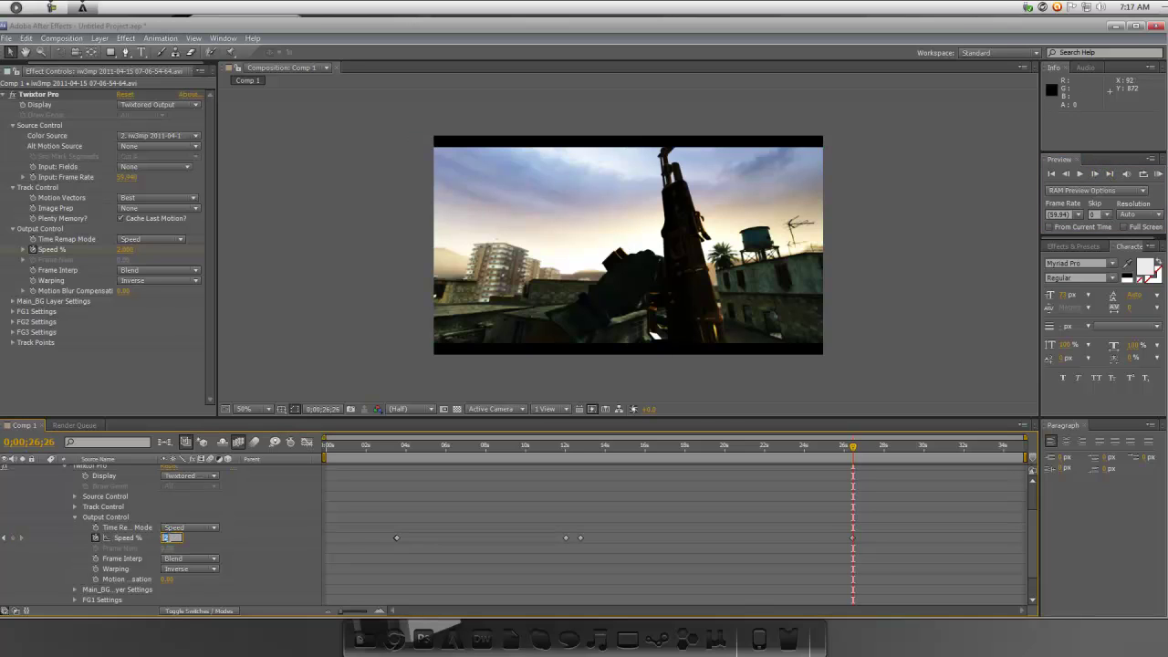
{"action": "type", "text": "100"}
{"action": "key", "text": "Return"}
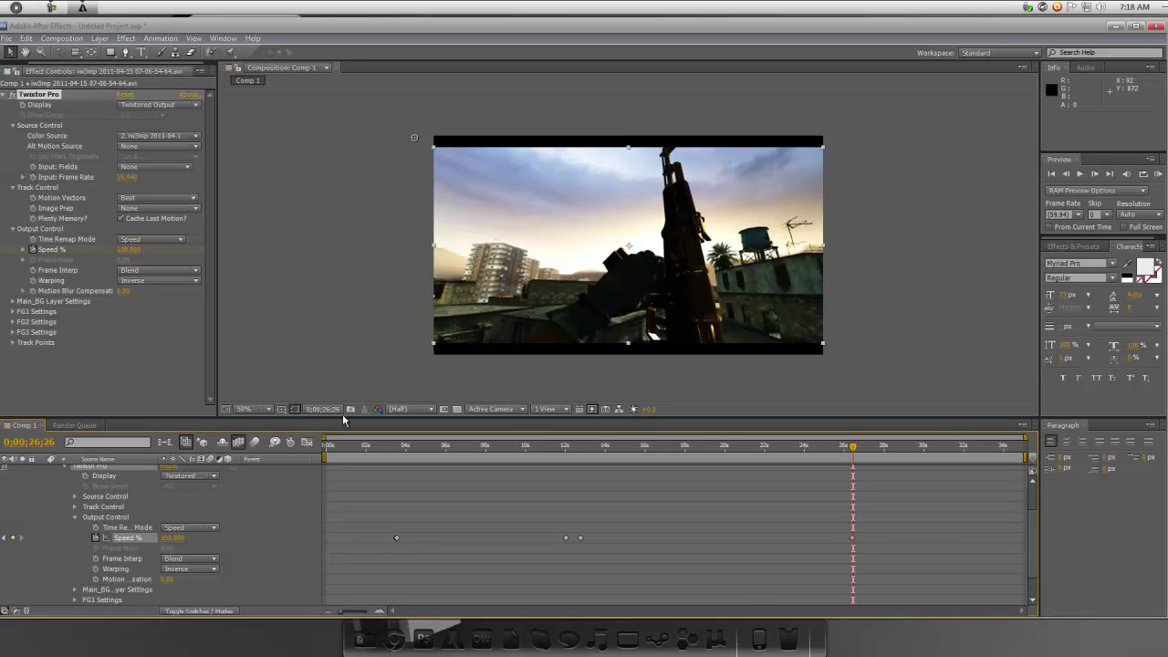
Scrub back to about 12 seconds and collapse the Twixtor Pro properties
{"action": "scroll", "coordinate": [1029, 526], "scroll_direction": "down", "scroll_amount": 2}
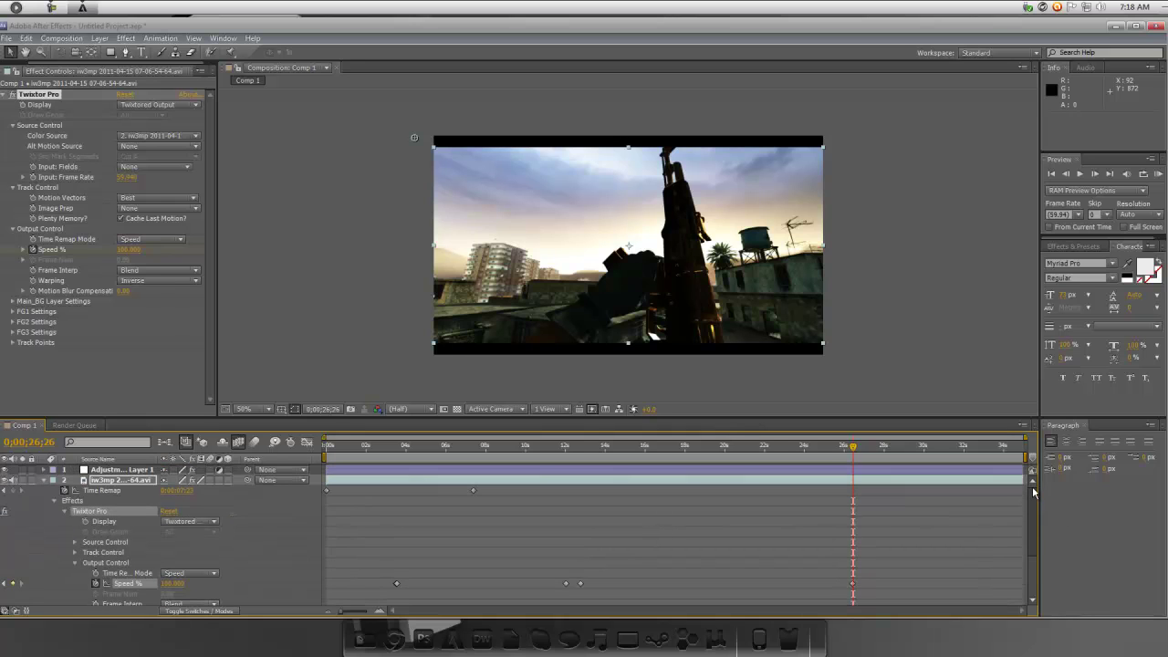
{"action": "scroll", "coordinate": [1028, 539], "scroll_direction": "up", "scroll_amount": 2}
{"action": "scroll", "coordinate": [1028, 539], "scroll_direction": "down", "scroll_amount": 2}
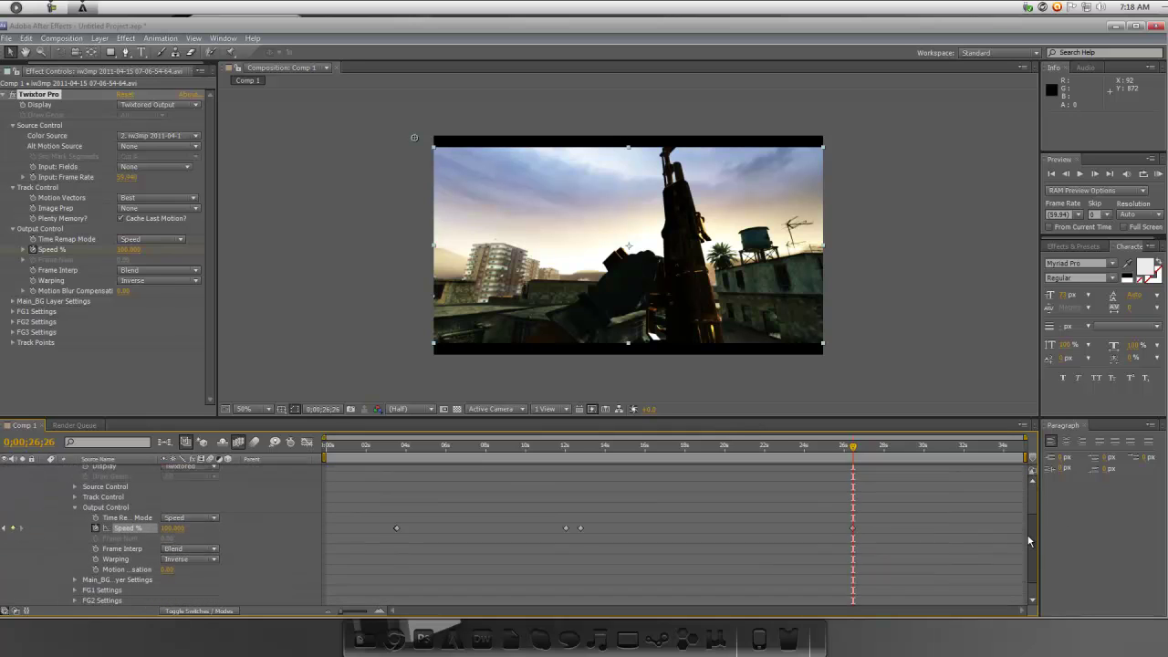
{"action": "scroll", "coordinate": [1027, 539], "scroll_direction": "up", "scroll_amount": 2}
{"action": "scroll", "coordinate": [1028, 557], "scroll_direction": "down", "scroll_amount": 2}
{"action": "scroll", "coordinate": [1029, 547], "scroll_direction": "up", "scroll_amount": 2}
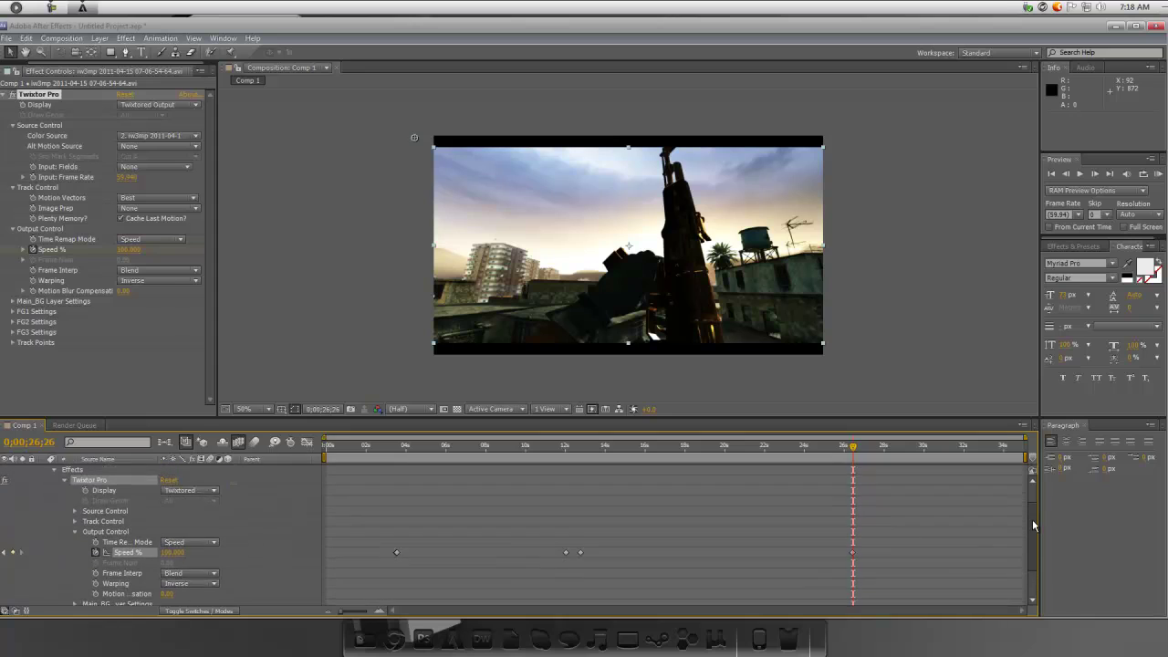
{"action": "scroll", "coordinate": [1033, 519], "scroll_direction": "down", "scroll_amount": 2}
{"action": "scroll", "coordinate": [946, 600], "scroll_direction": "up", "scroll_amount": 3}
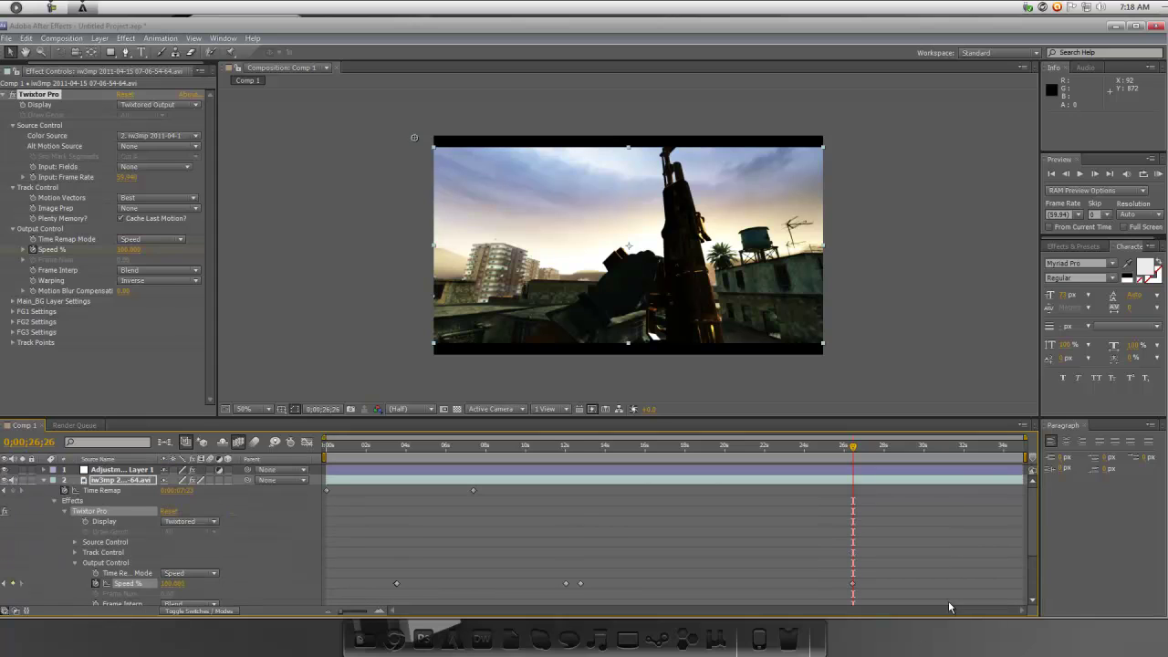
{"action": "scroll", "coordinate": [839, 548], "scroll_direction": "down", "scroll_amount": 3}
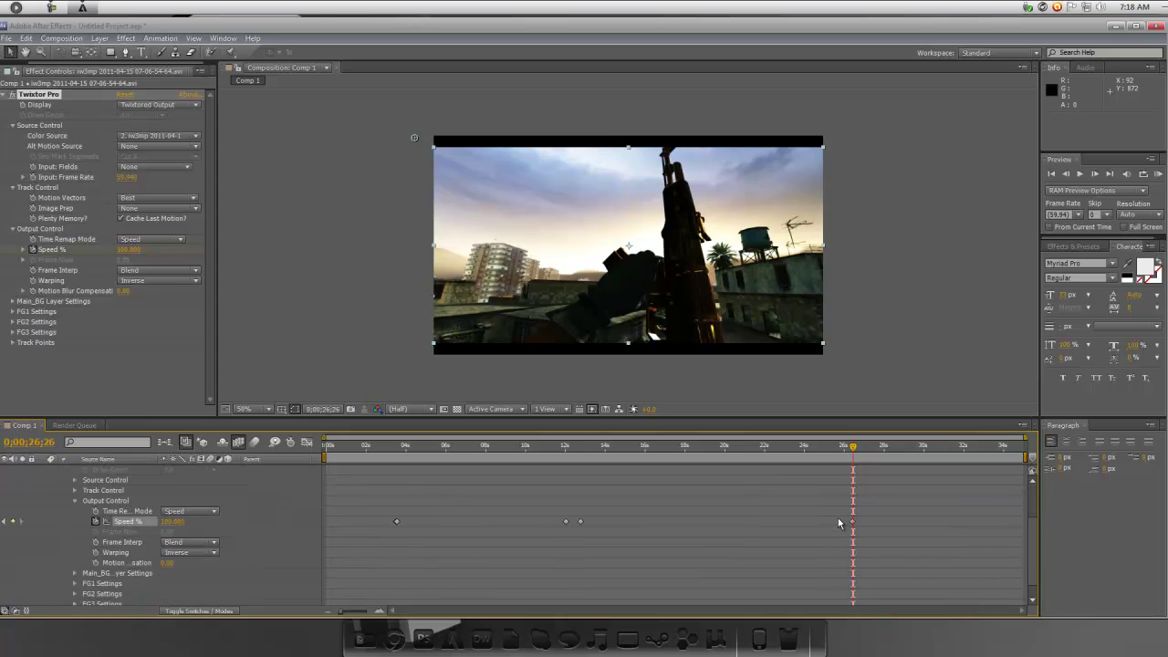
{"action": "scroll", "coordinate": [837, 507], "scroll_direction": "up", "scroll_amount": 1}
{"action": "scroll", "coordinate": [837, 508], "scroll_direction": "down", "scroll_amount": 1}
{"action": "scroll", "coordinate": [42, 544], "scroll_direction": "up", "scroll_amount": 3}
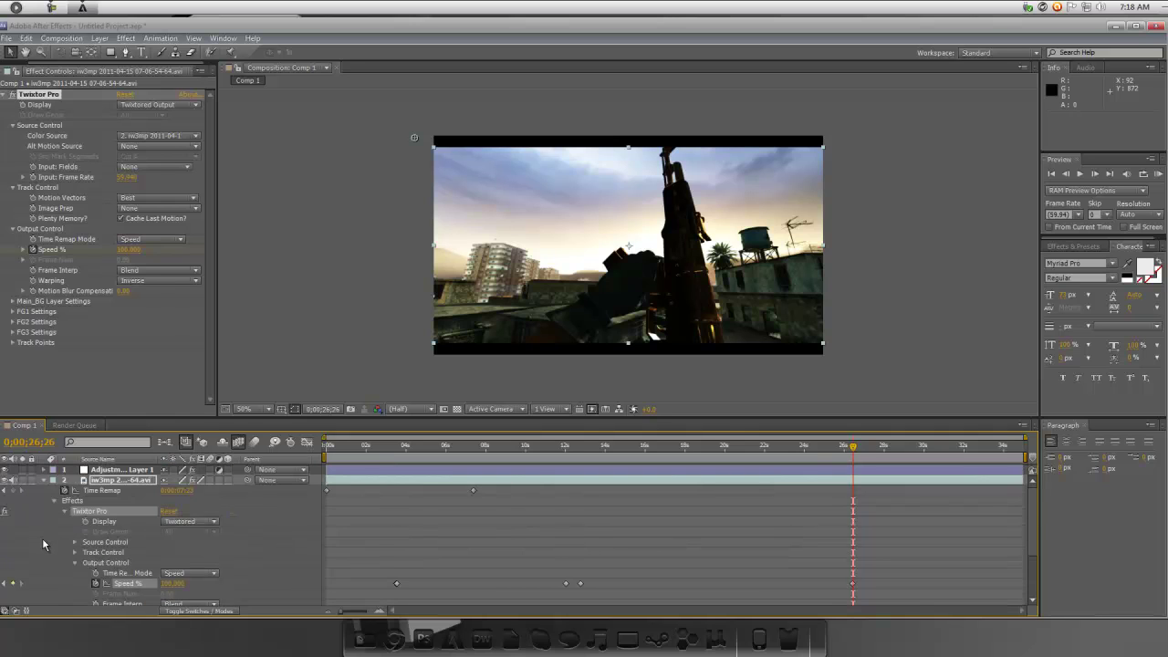
{"action": "left_click_drag", "start_coordinate": [854, 448], "coordinate": [580, 507]}
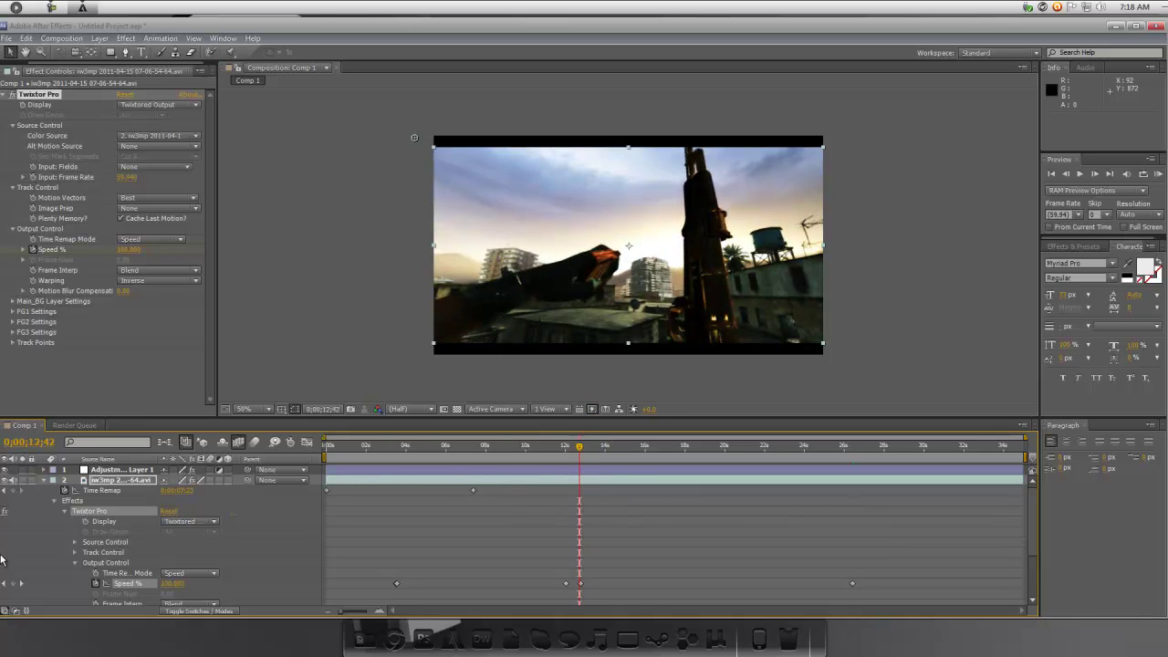
{"action": "left_click", "coordinate": [64, 512]}
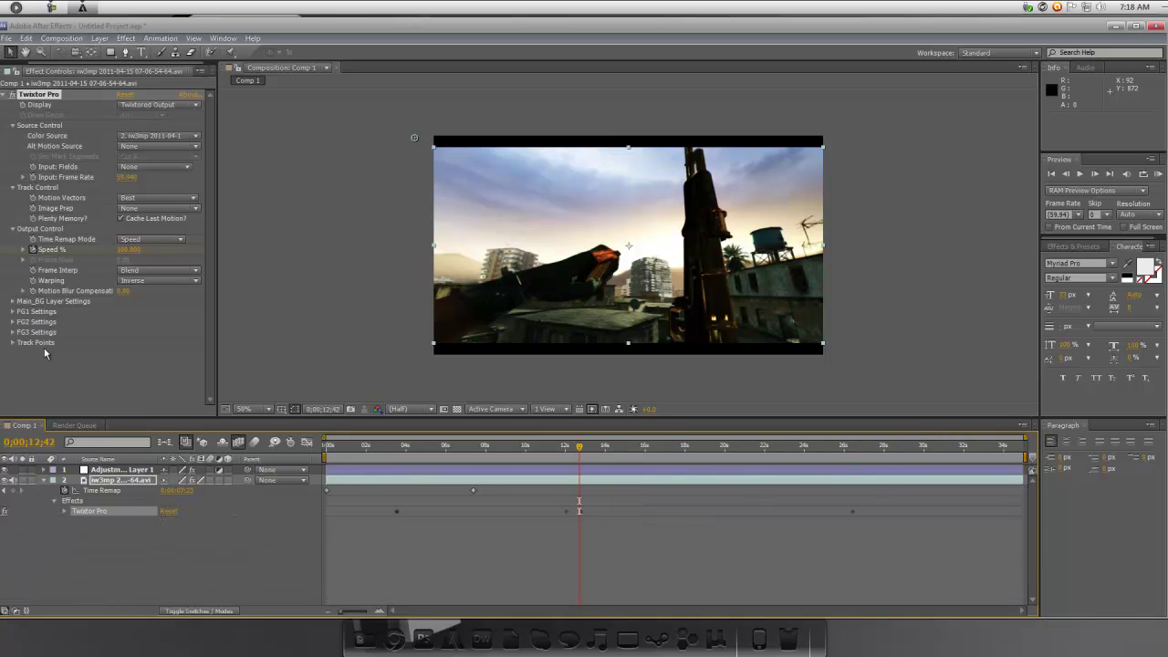
{"action": "left_click", "coordinate": [125, 39]}
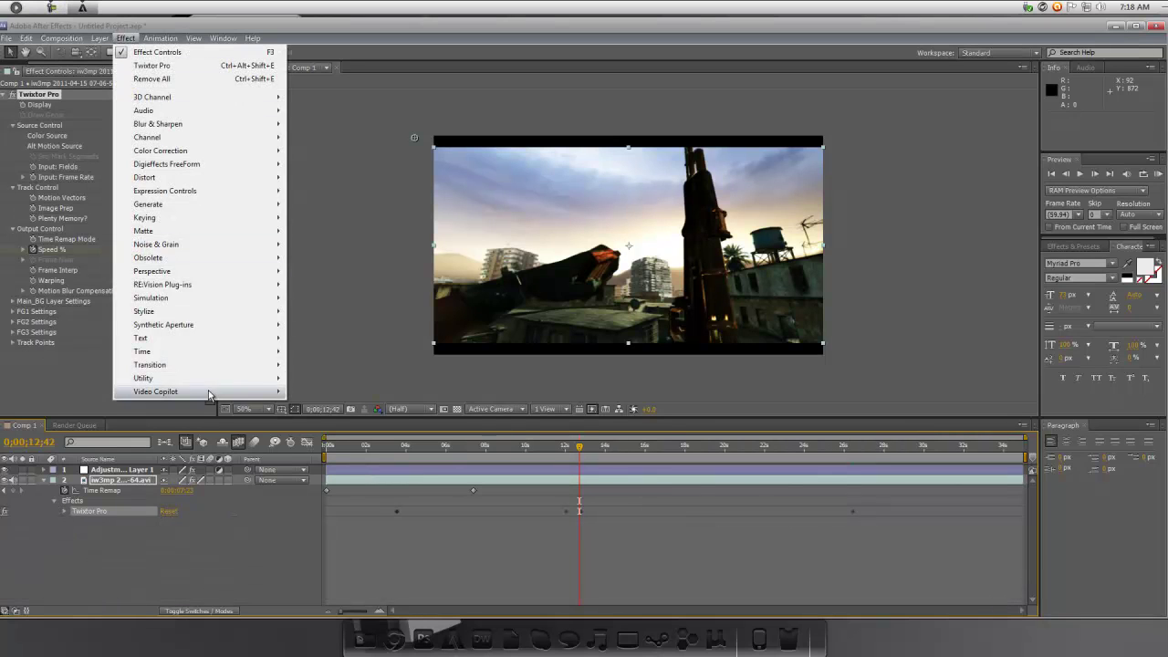
Apply Video Copilot Optical Flares to the gameplay layer and add a Glow lens element in Options
{"action": "mouse_move", "coordinate": [209, 394]}
{"action": "left_click", "coordinate": [331, 392]}
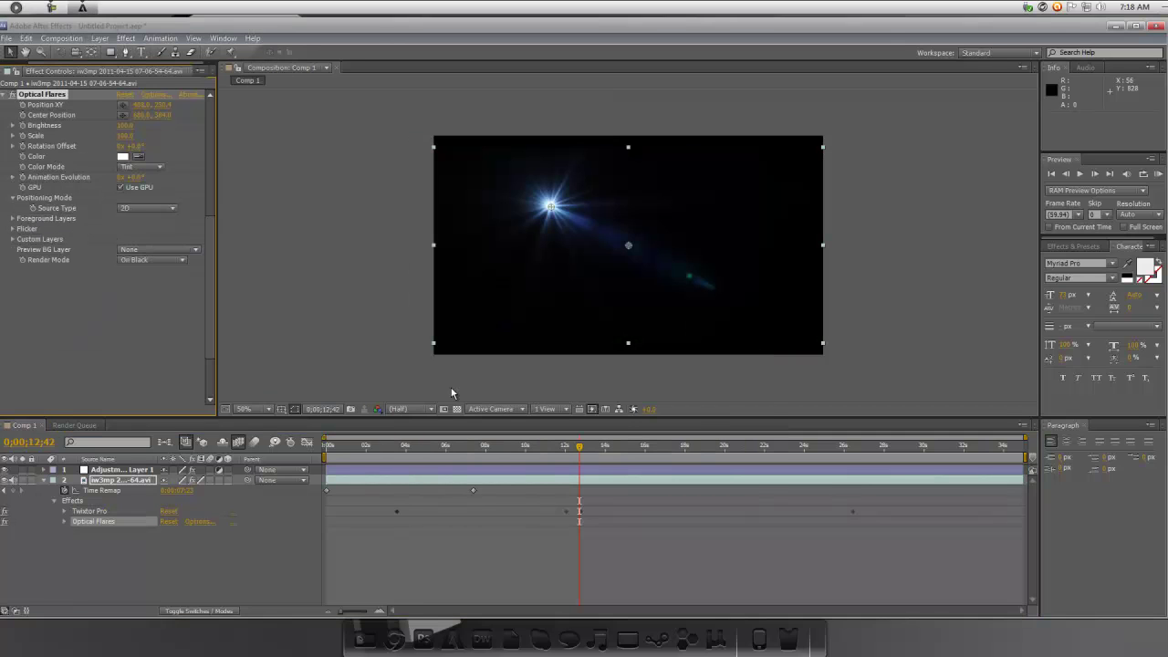
{"action": "left_click", "coordinate": [154, 96]}
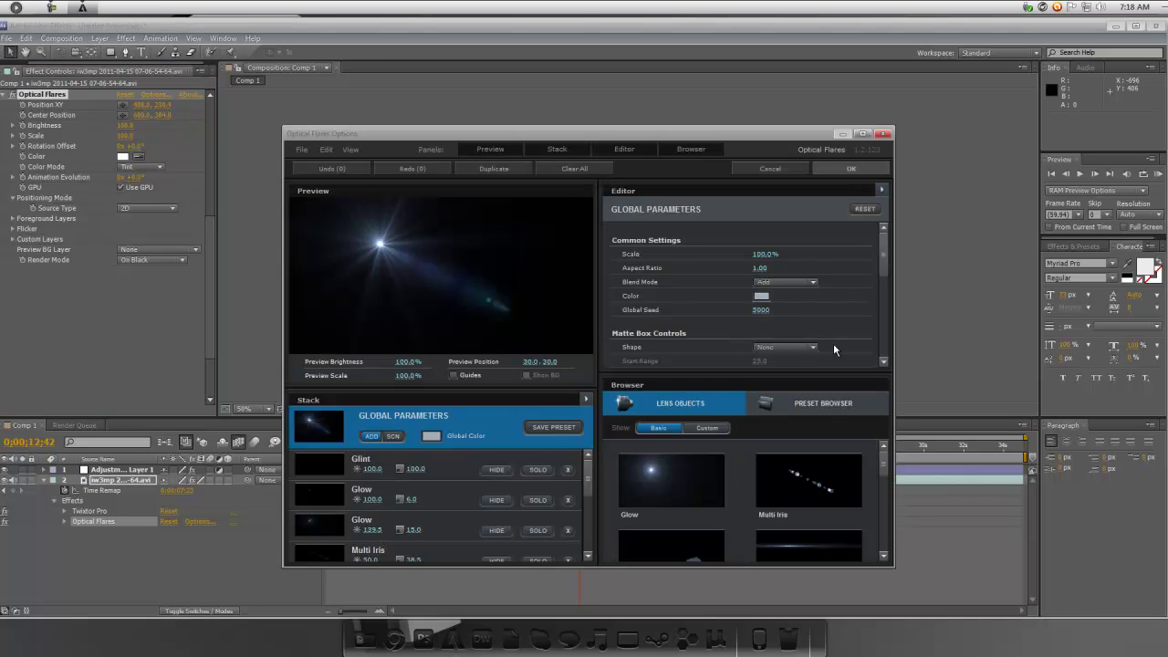
{"action": "mouse_move", "coordinate": [881, 257]}
{"action": "left_mouse_down"}
{"action": "mouse_move", "coordinate": [881, 306]}
{"action": "mouse_move", "coordinate": [883, 259]}
{"action": "left_mouse_up"}
{"action": "mouse_move", "coordinate": [884, 463]}
{"action": "left_mouse_down"}
{"action": "mouse_move", "coordinate": [884, 477]}
{"action": "mouse_move", "coordinate": [885, 451]}
{"action": "left_mouse_up"}
{"action": "left_click", "coordinate": [686, 477]}
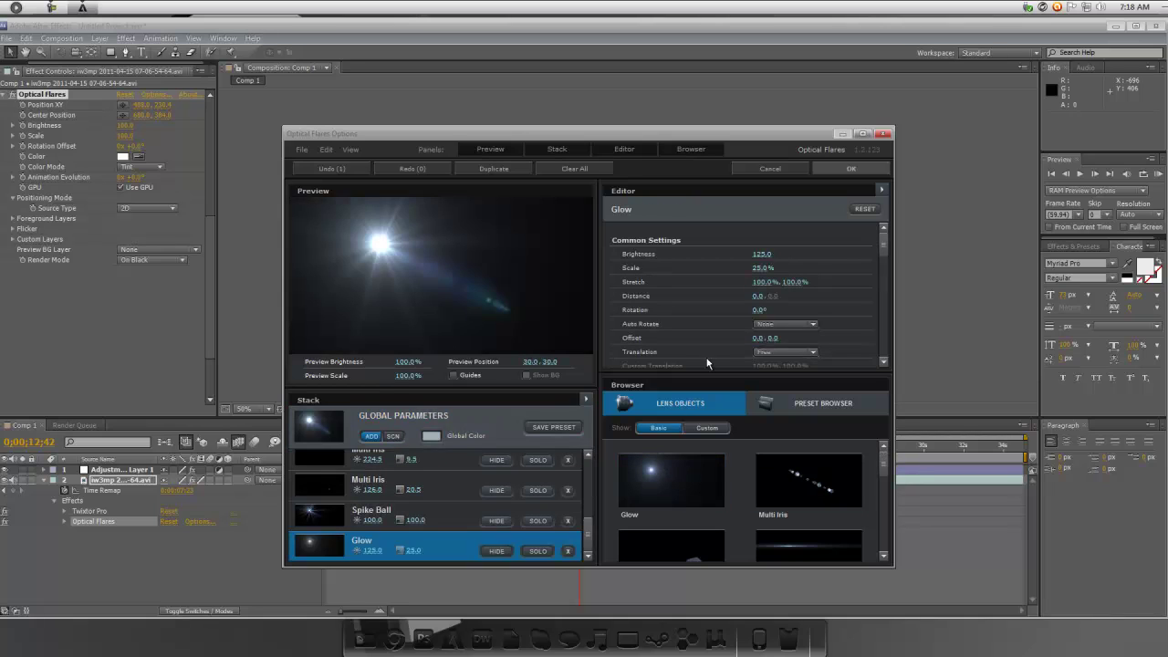
{"action": "left_click", "coordinate": [836, 169]}
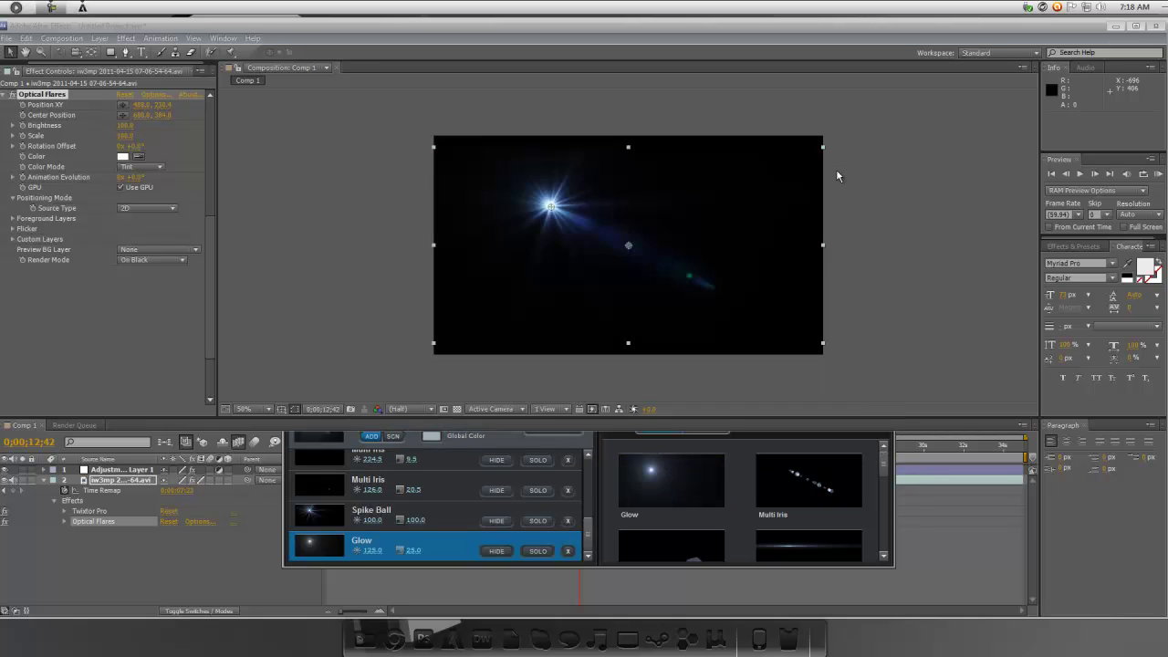
Set the flare to Over Original, test its position and brightness, then delete Optical Flares
{"action": "left_click", "coordinate": [175, 261]}
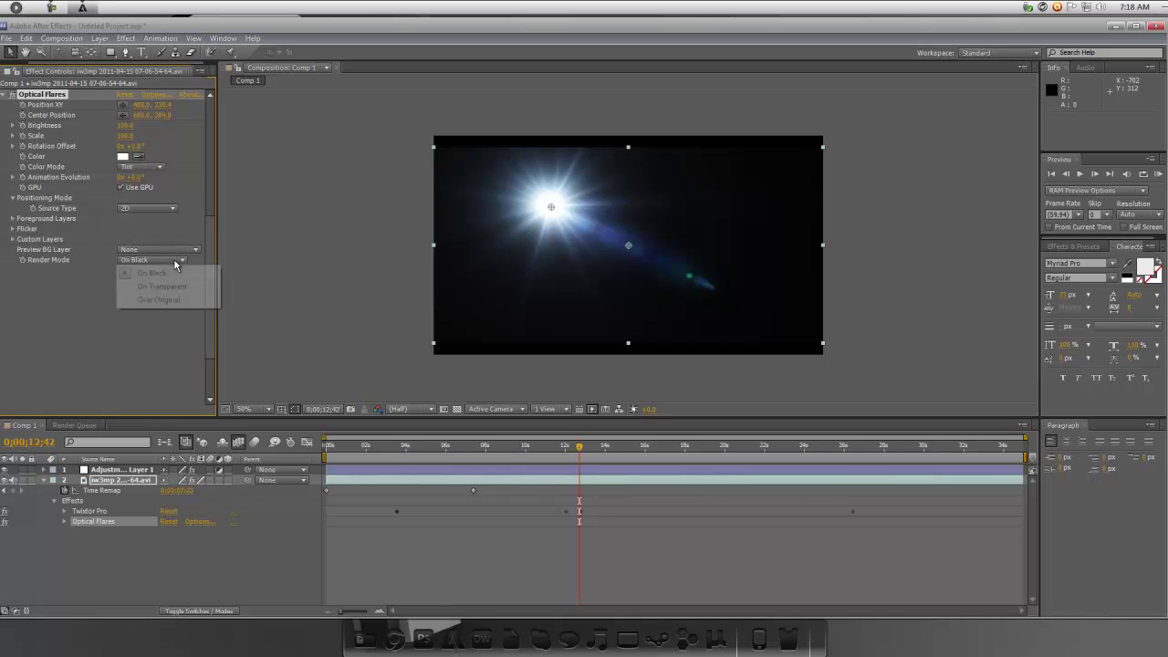
{"action": "left_click", "coordinate": [150, 299]}
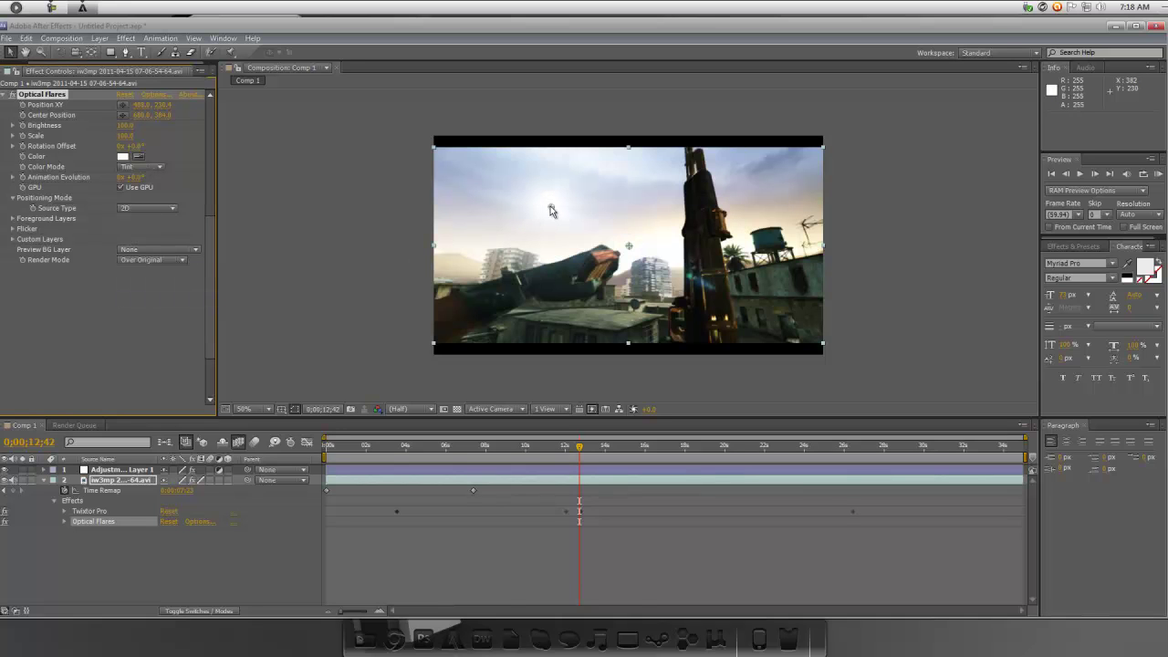
{"action": "left_click_drag", "start_coordinate": [551, 210], "coordinate": [452, 263]}
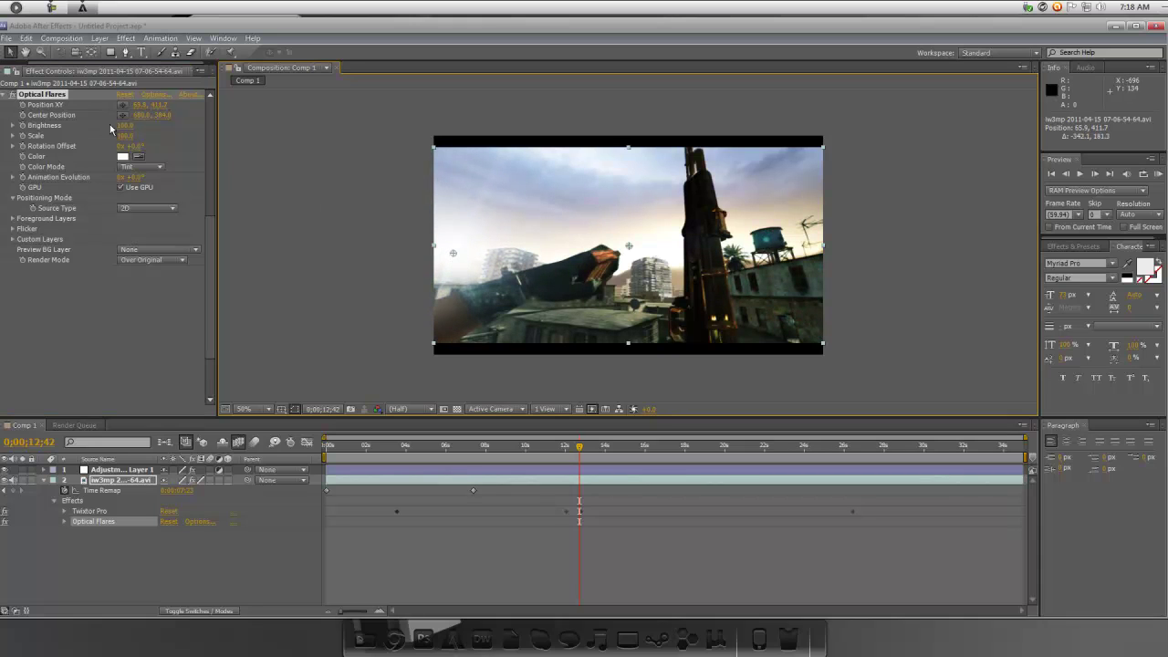
{"action": "mouse_move", "coordinate": [126, 125]}
{"action": "left_mouse_down"}
{"action": "mouse_move", "coordinate": [113, 127]}
{"action": "mouse_move", "coordinate": [123, 130]}
{"action": "left_mouse_up"}
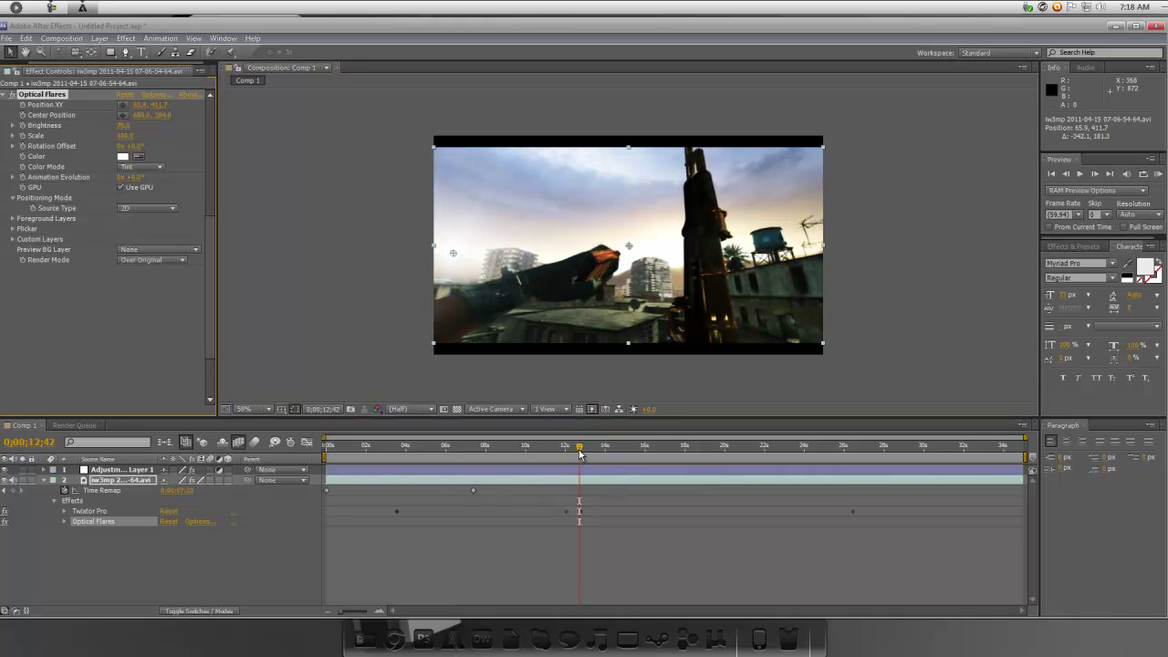
{"action": "left_click_drag", "start_coordinate": [580, 450], "coordinate": [673, 454]}
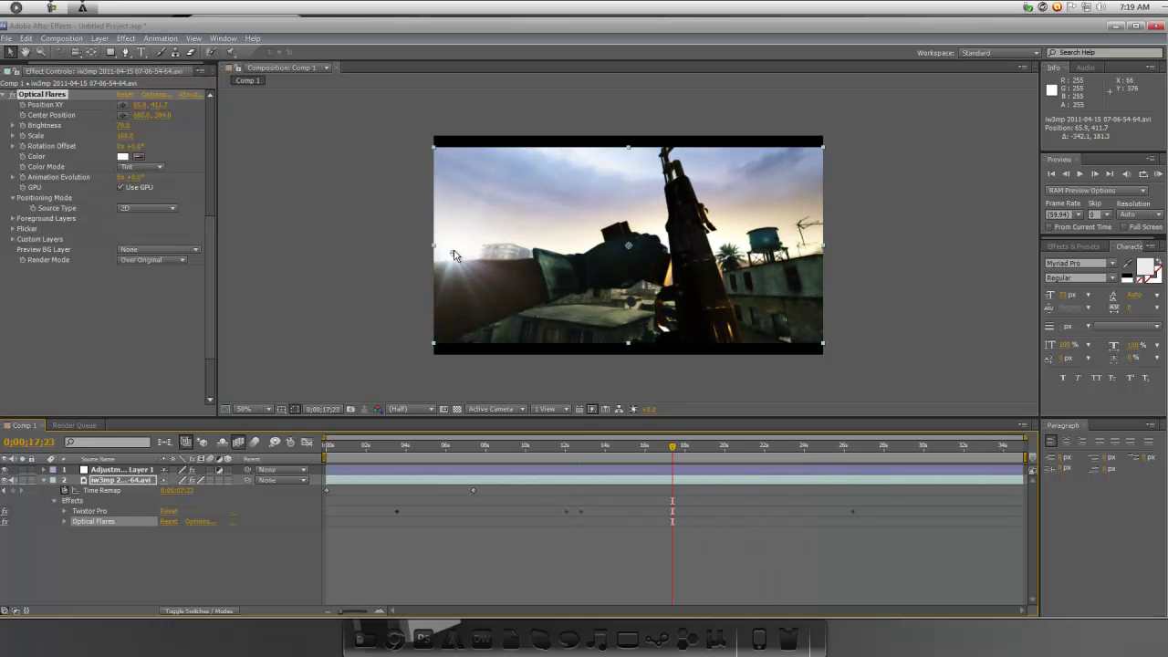
{"action": "left_click_drag", "start_coordinate": [456, 256], "coordinate": [444, 248]}
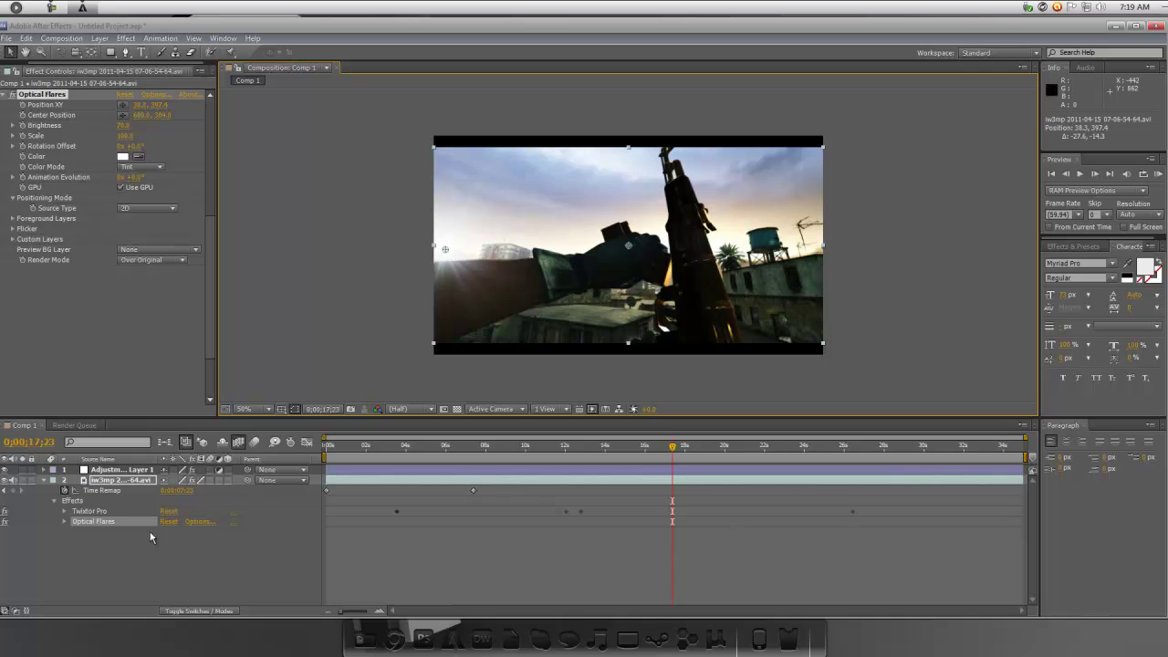
{"action": "key", "text": "Delete"}
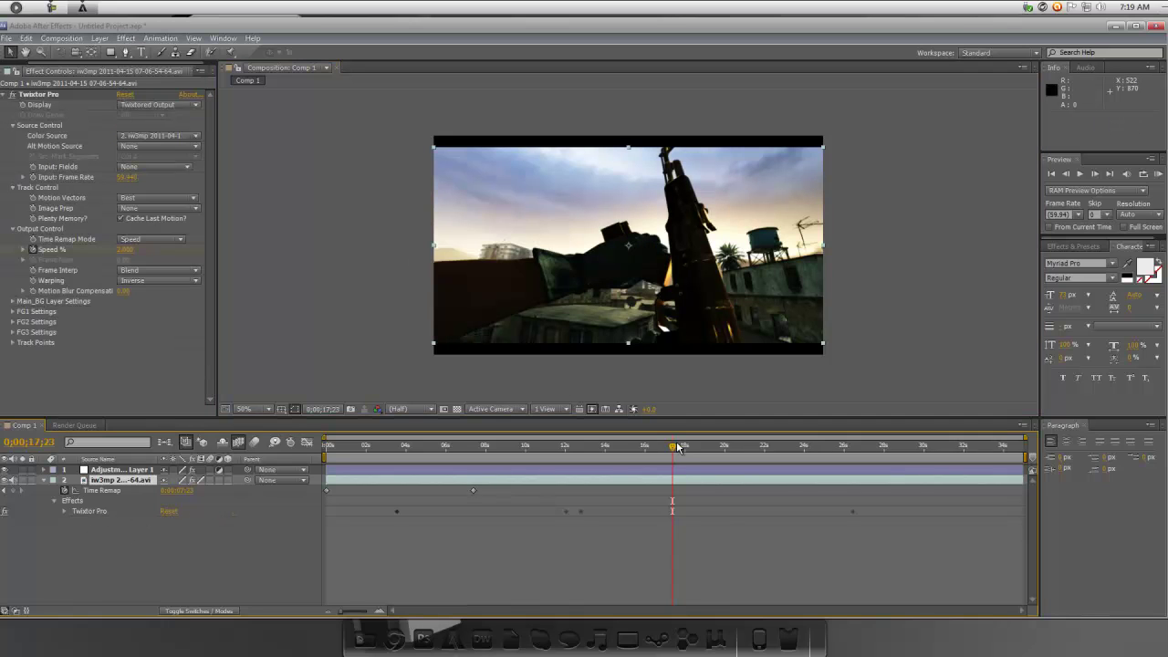
Scrub back to an earlier moment and reapply Video Copilot Optical Flares to the footage
{"action": "left_click_drag", "start_coordinate": [675, 450], "coordinate": [594, 471]}
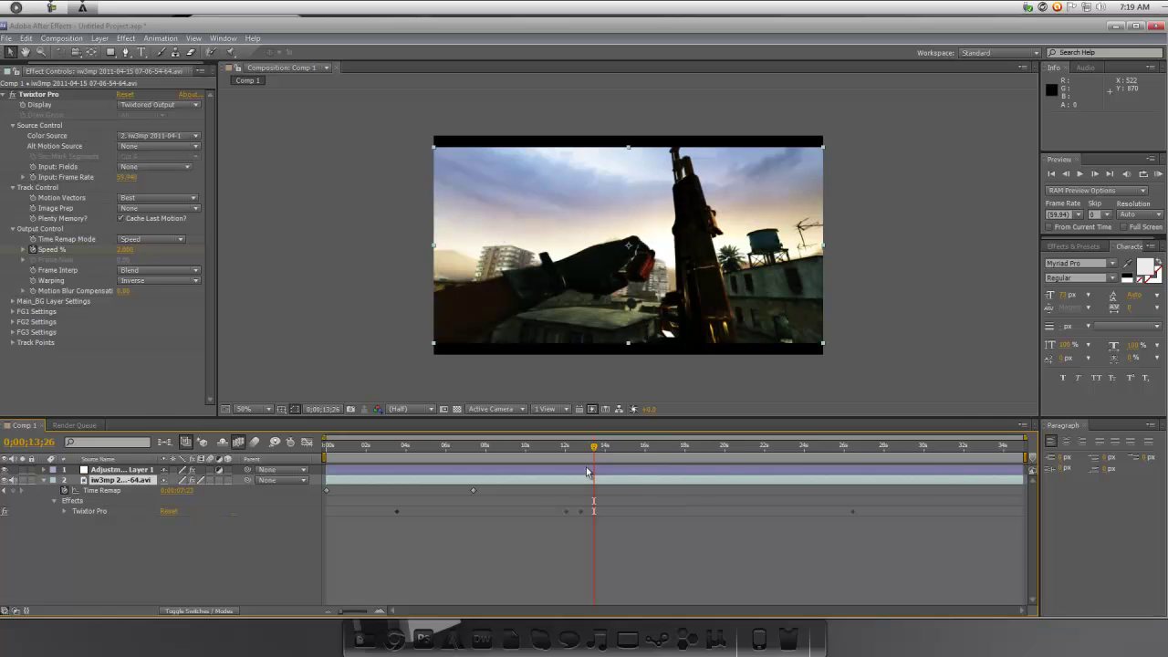
{"action": "left_click", "coordinate": [125, 38]}
{"action": "mouse_move", "coordinate": [208, 393]}
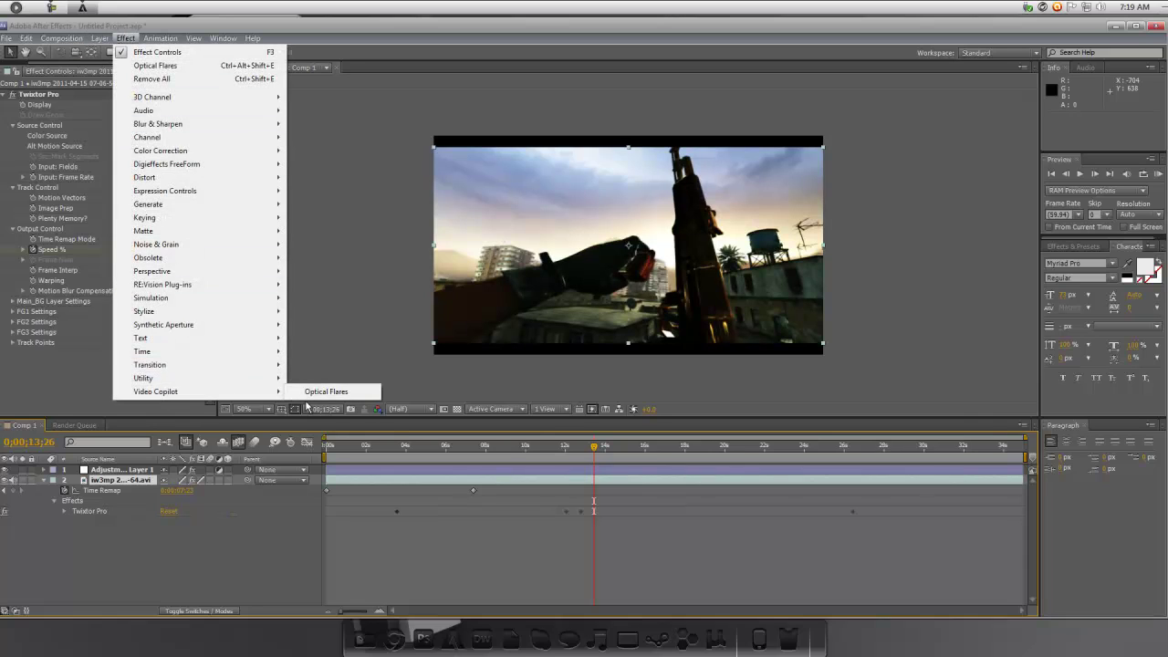
{"action": "left_click", "coordinate": [327, 393]}
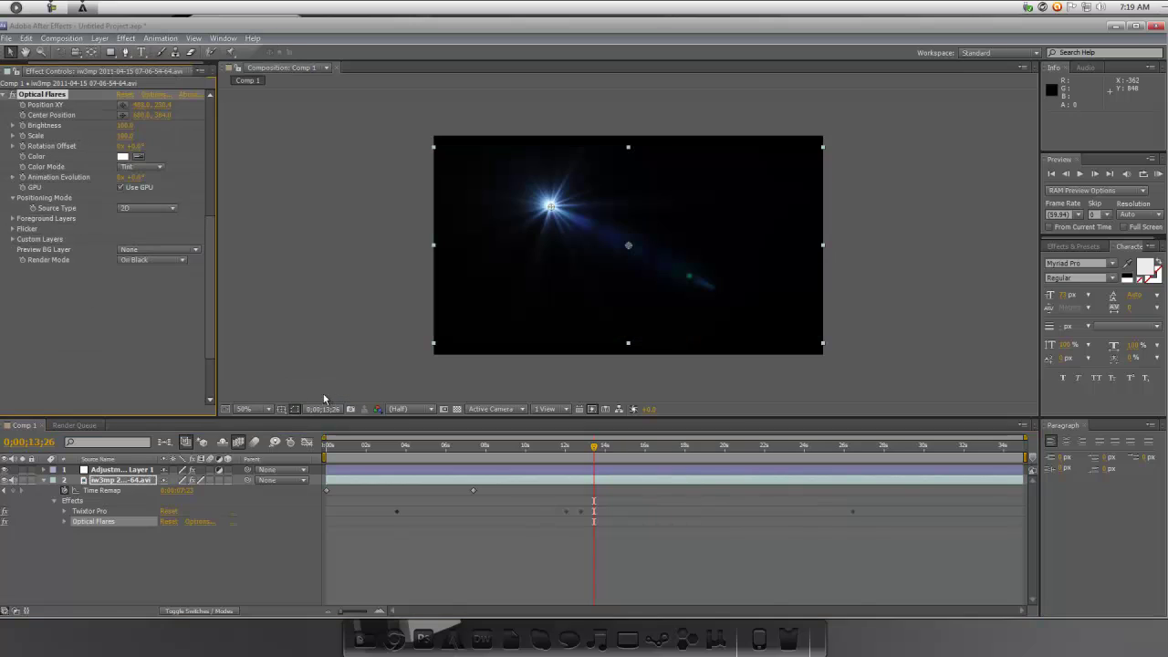
Load the Line Flare preset from the Preset Browser and set Render Mode to Over Original
{"action": "left_click", "coordinate": [153, 95]}
{"action": "left_click", "coordinate": [819, 405]}
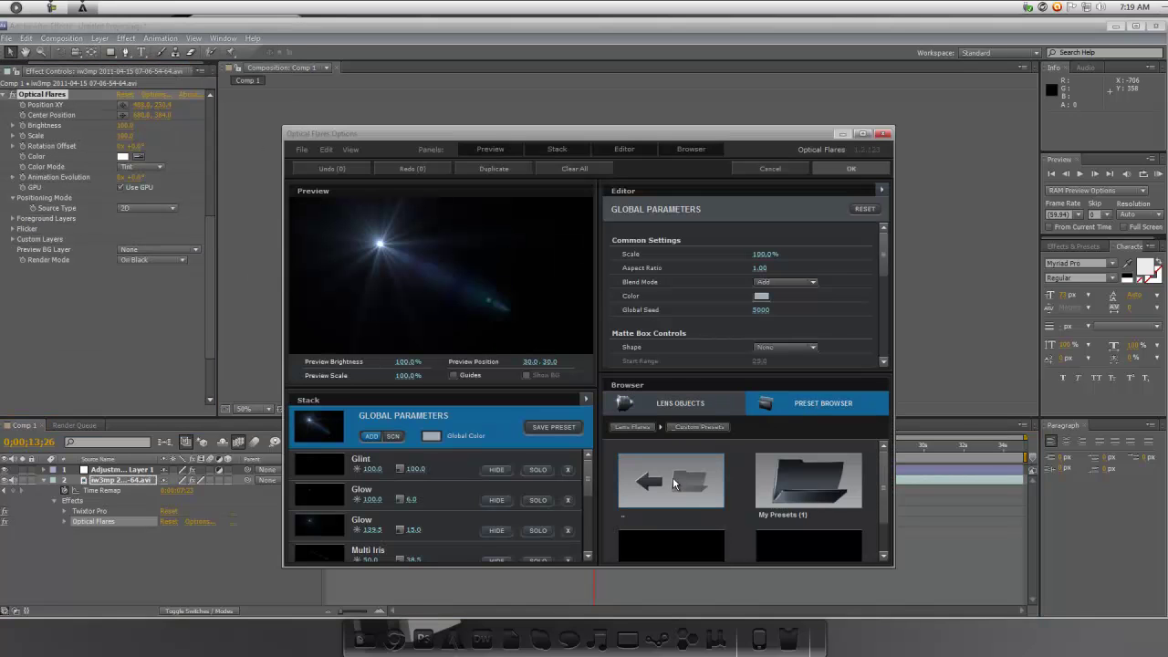
{"action": "scroll", "coordinate": [776, 479], "scroll_direction": "down", "scroll_amount": 1}
{"action": "left_click", "coordinate": [809, 511]}
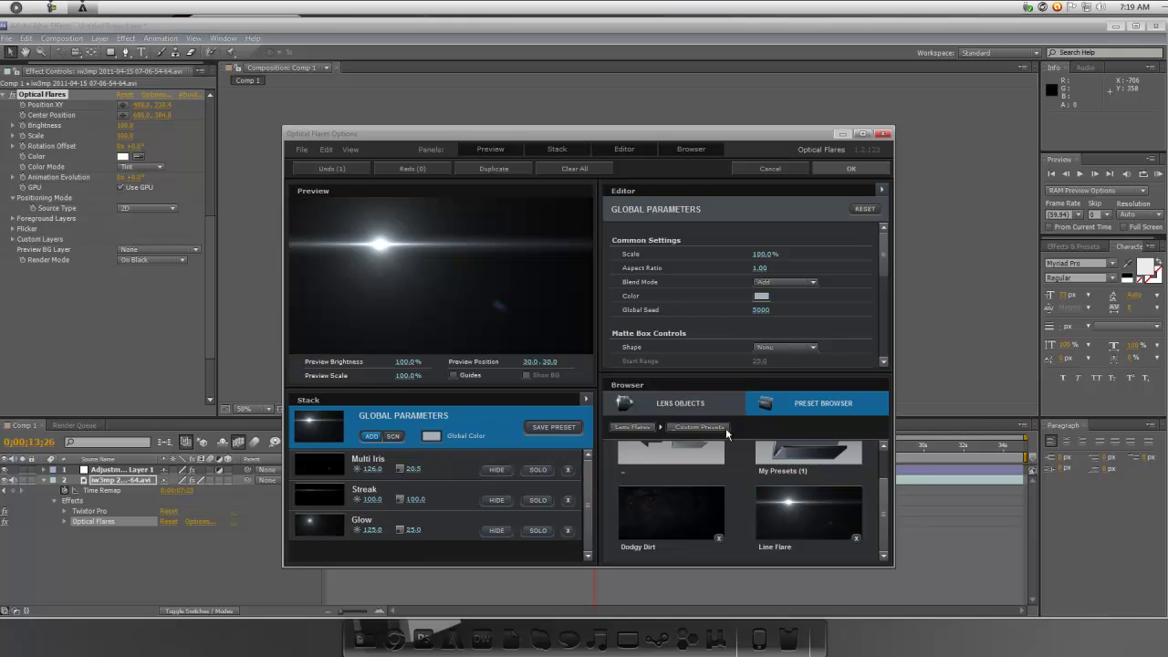
{"action": "left_click", "coordinate": [882, 168]}
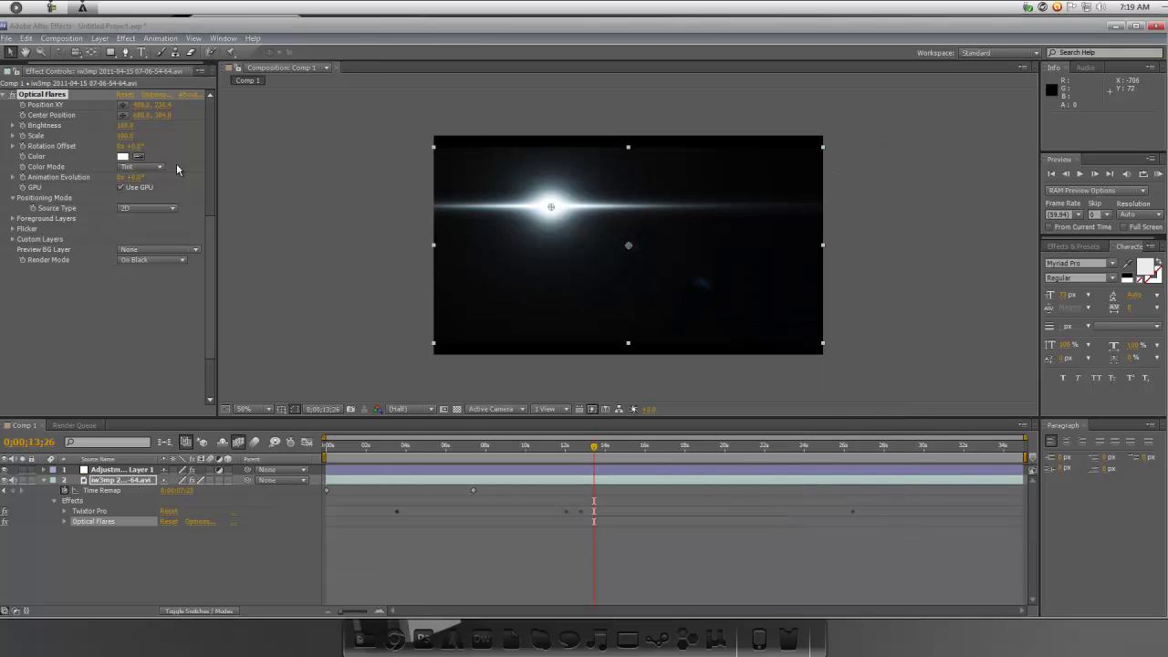
{"action": "left_click", "coordinate": [190, 264]}
{"action": "left_click", "coordinate": [178, 301]}
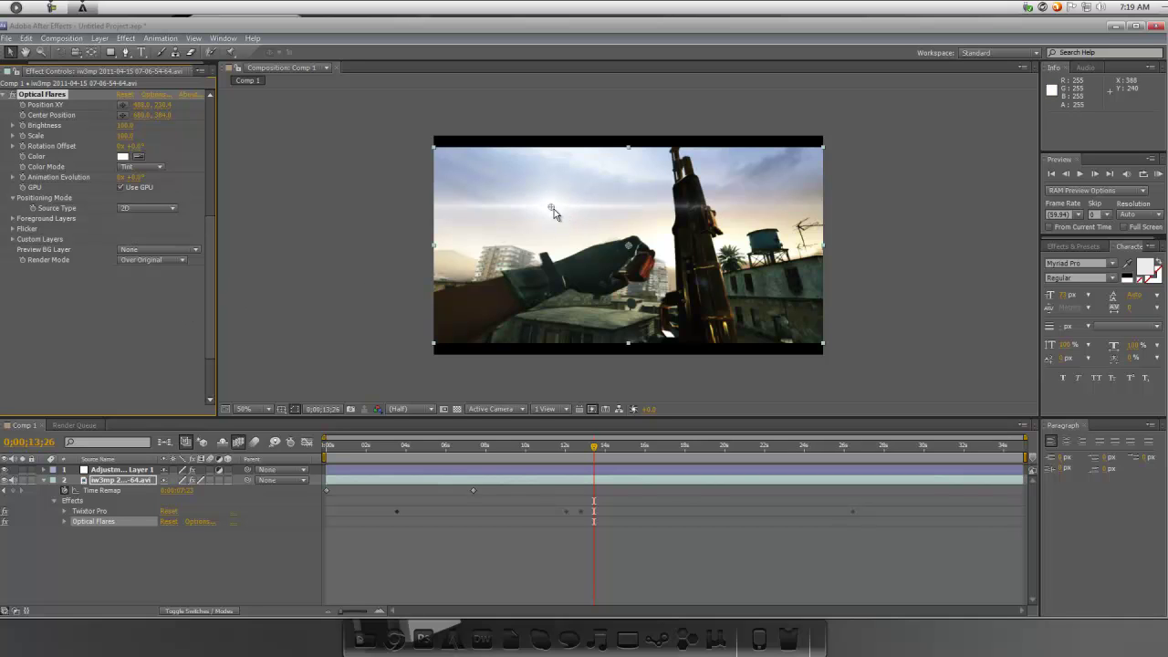
Place the Line Flare on the gun at 1102.9, 926.8 and rotate its streak about 78°
{"action": "left_click_drag", "start_coordinate": [552, 211], "coordinate": [696, 269]}
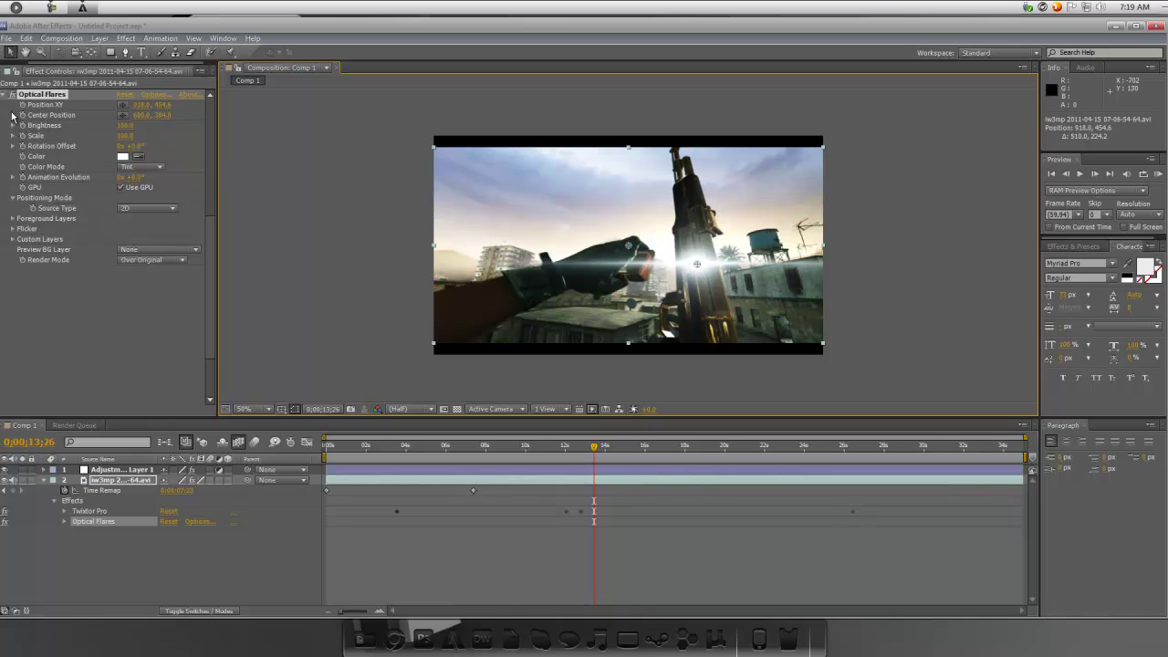
{"action": "left_click", "coordinate": [14, 147]}
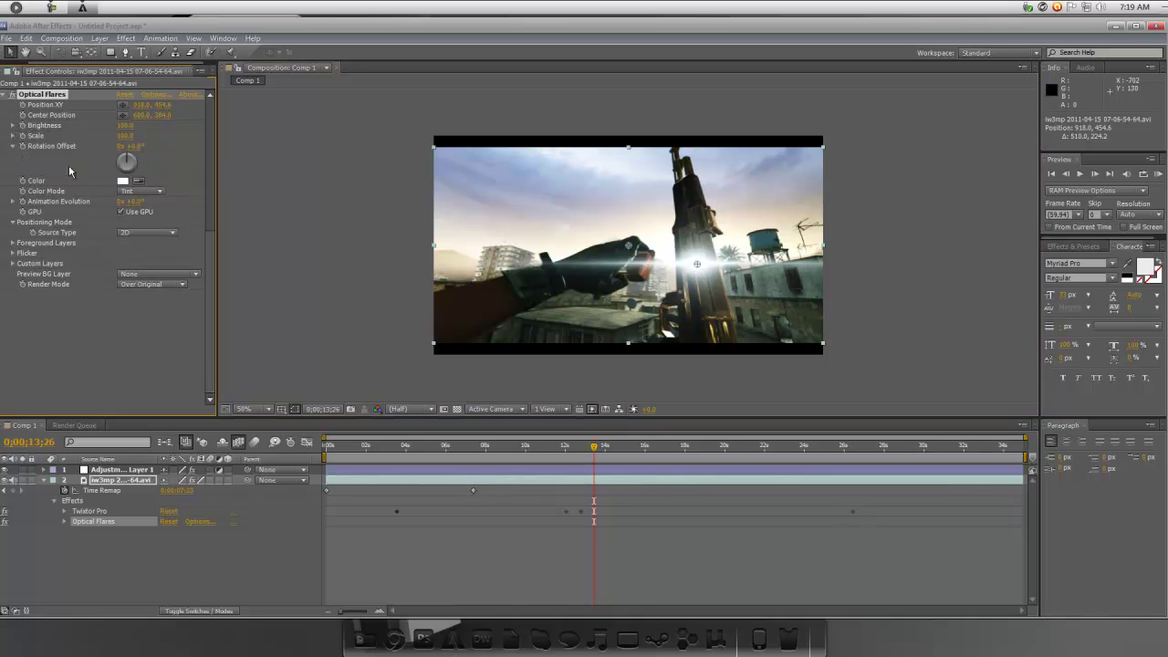
{"action": "left_click_drag", "start_coordinate": [128, 160], "coordinate": [149, 169]}
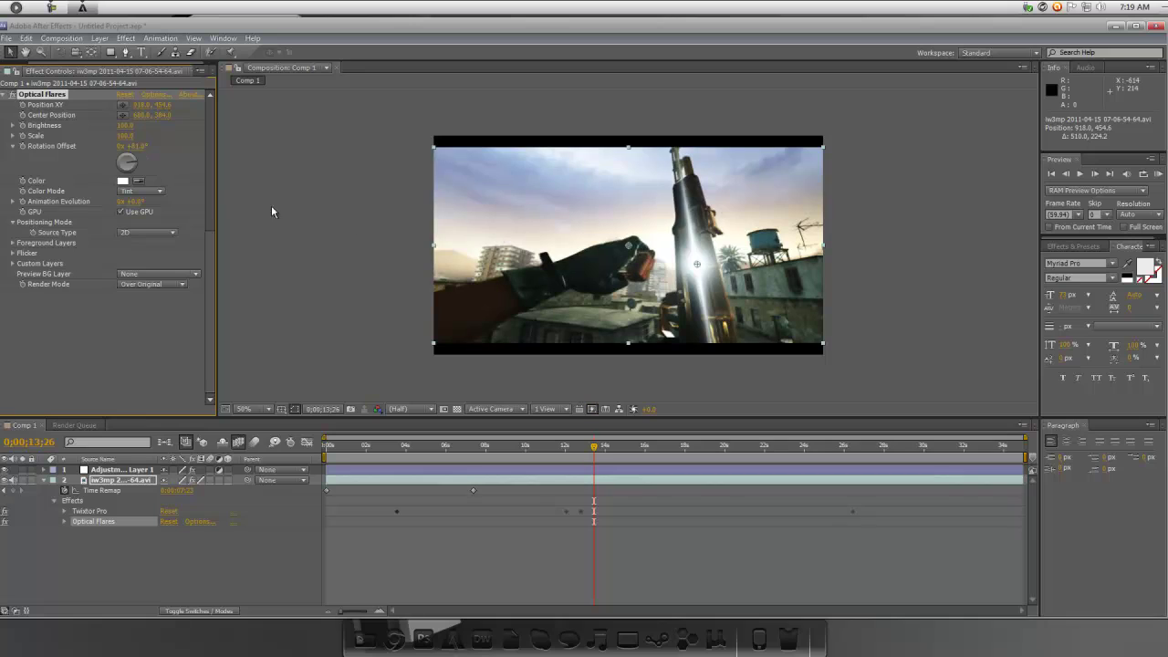
{"action": "left_click_drag", "start_coordinate": [697, 266], "coordinate": [737, 341]}
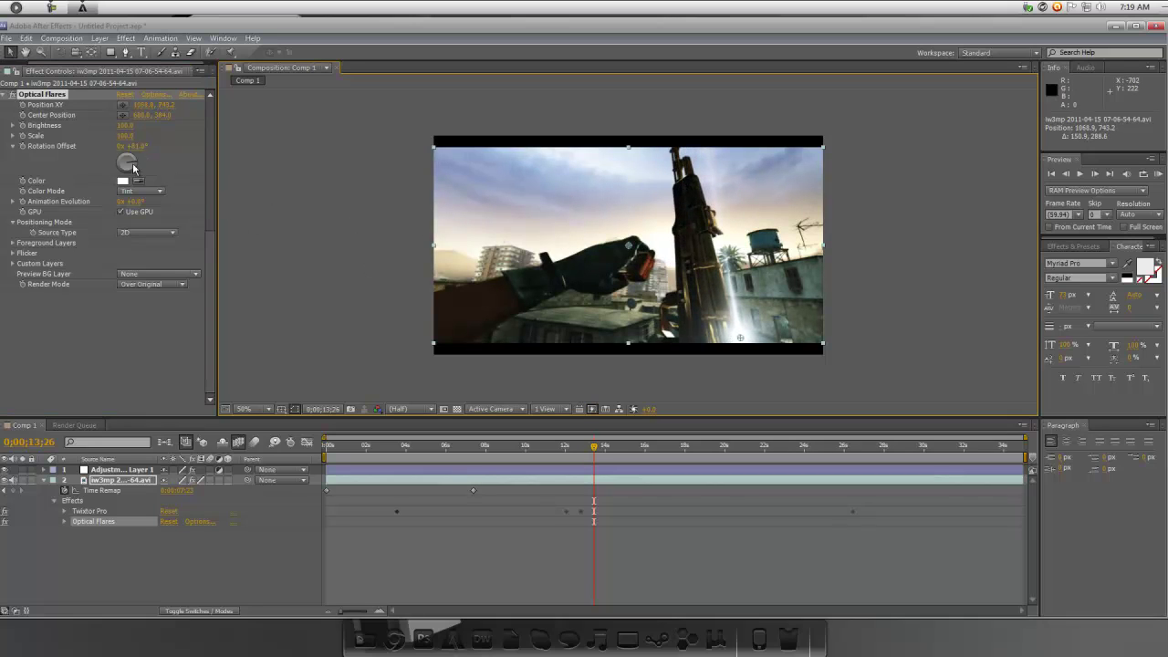
{"action": "left_click_drag", "start_coordinate": [134, 162], "coordinate": [141, 165]}
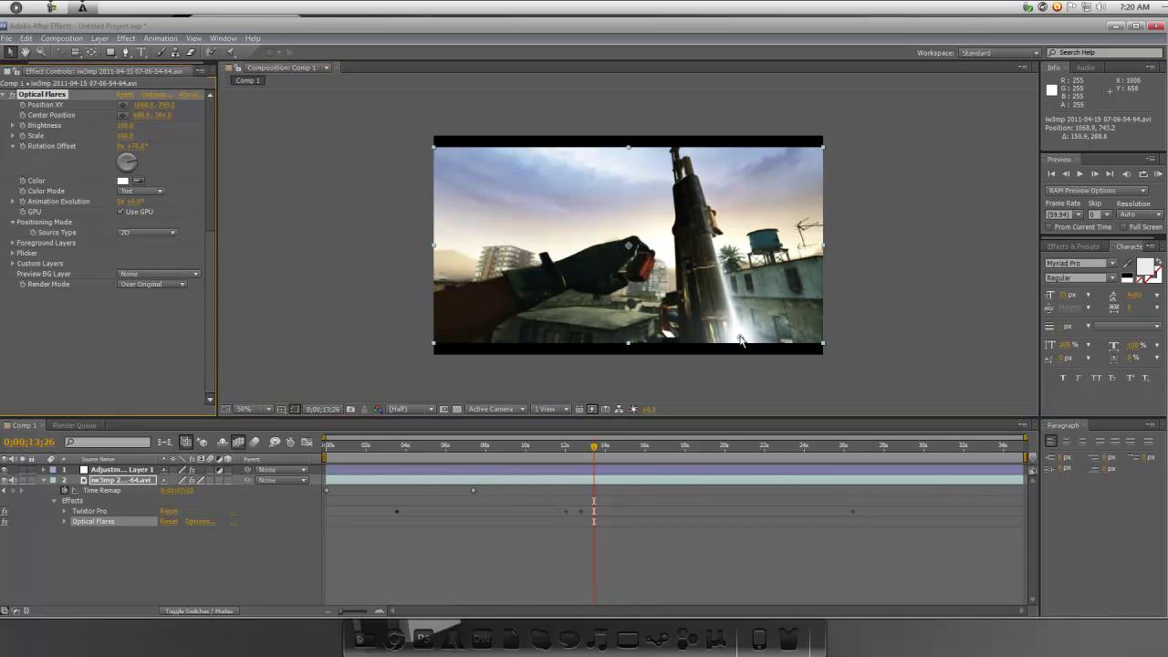
{"action": "mouse_move", "coordinate": [741, 340]}
{"action": "left_mouse_down"}
{"action": "mouse_move", "coordinate": [754, 411]}
{"action": "mouse_move", "coordinate": [750, 384]}
{"action": "left_mouse_up"}
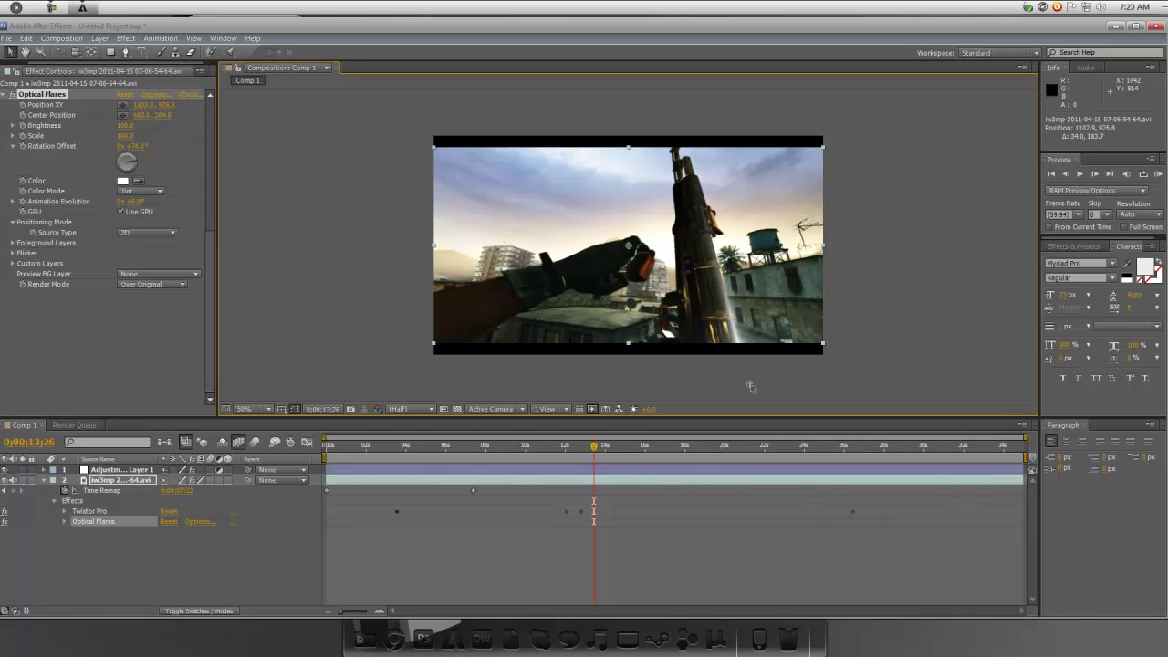
{"action": "left_click_drag", "start_coordinate": [135, 164], "coordinate": [176, 174]}
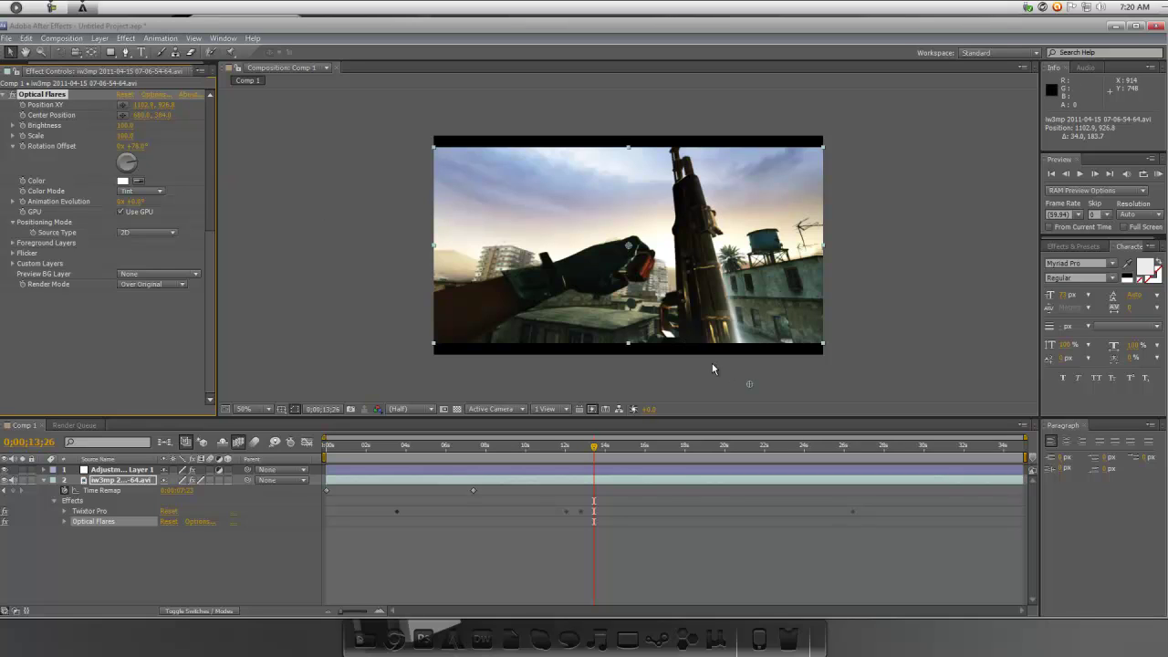
Add flare Position and Brightness keyframes around 0;00;13;27, setting Brightness to 150
{"action": "left_click", "coordinate": [65, 523]}
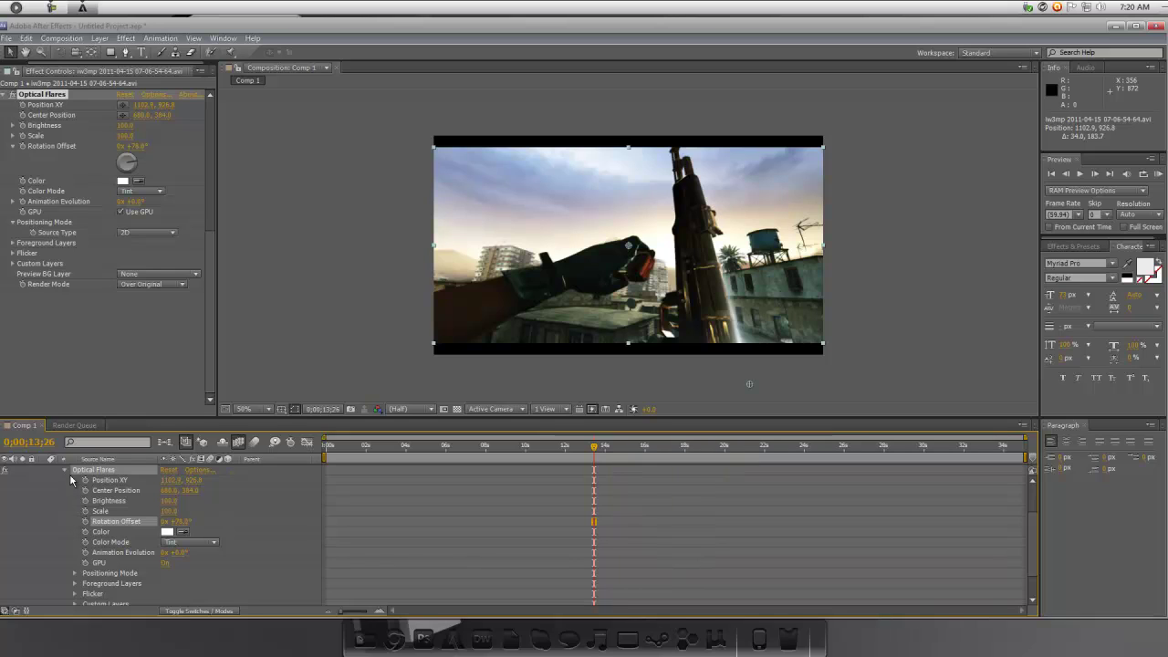
{"action": "left_click", "coordinate": [22, 105]}
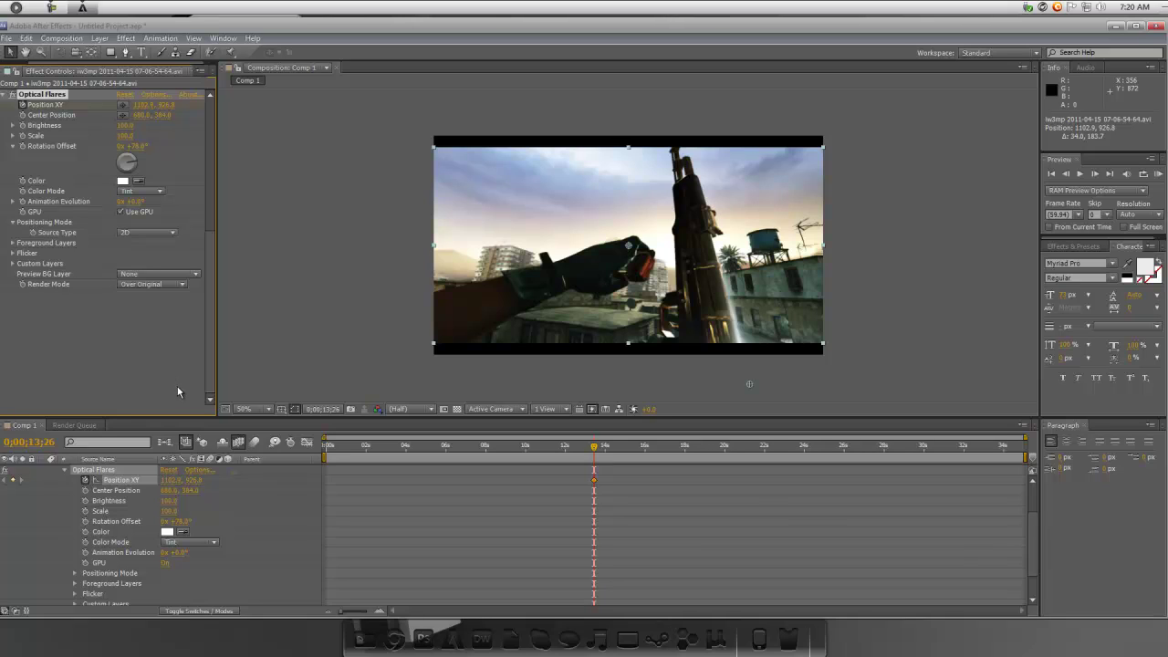
{"action": "left_click", "coordinate": [86, 501]}
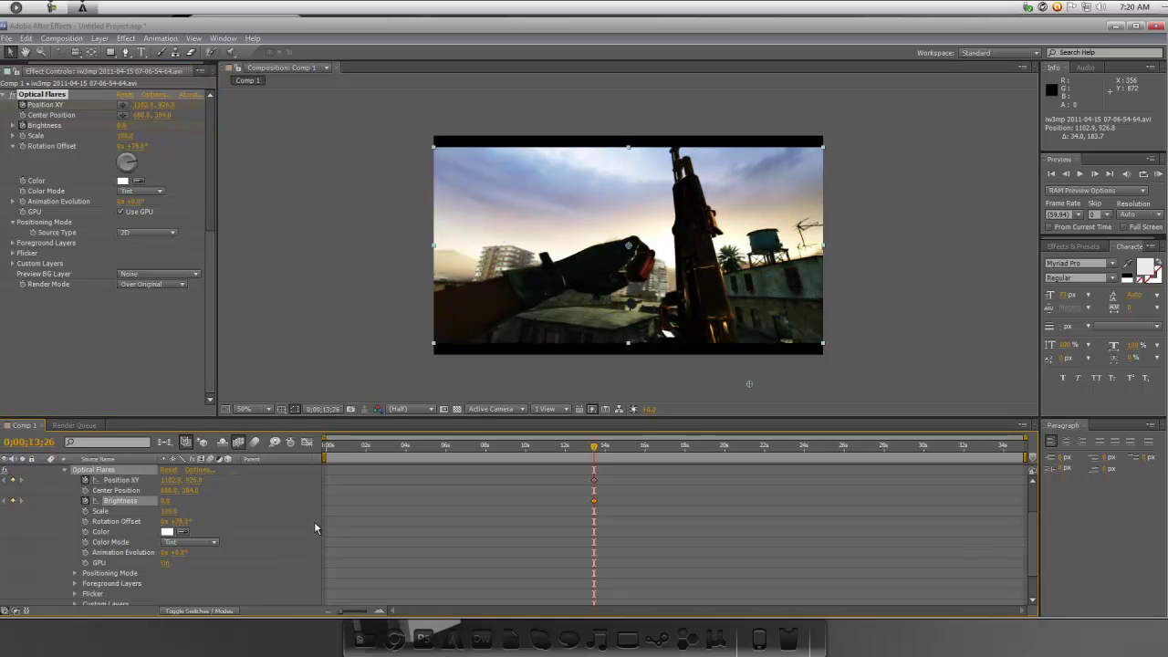
{"action": "left_click", "coordinate": [1097, 175]}
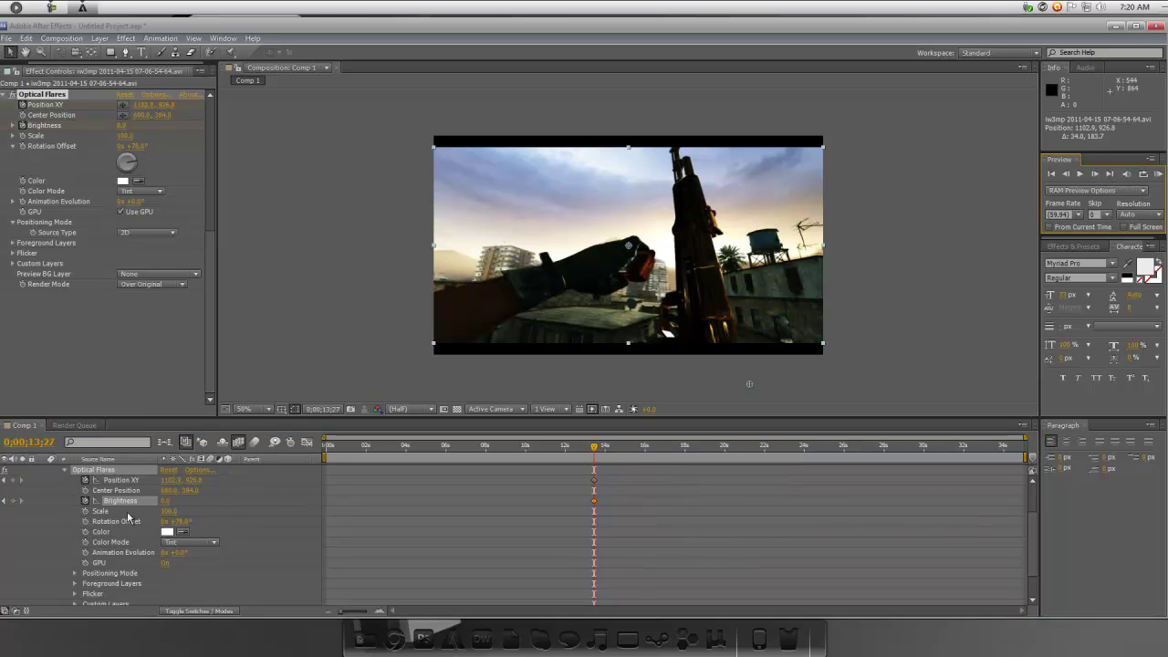
{"action": "left_click_drag", "start_coordinate": [169, 501], "coordinate": [171, 503]}
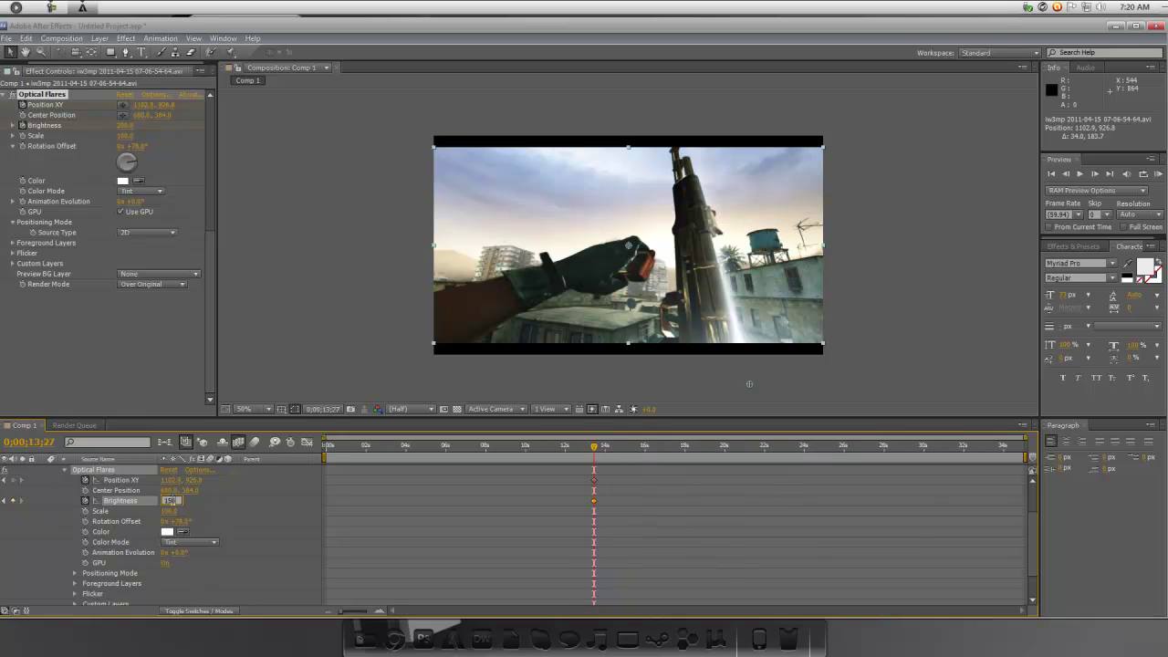
{"action": "key", "text": "Return"}
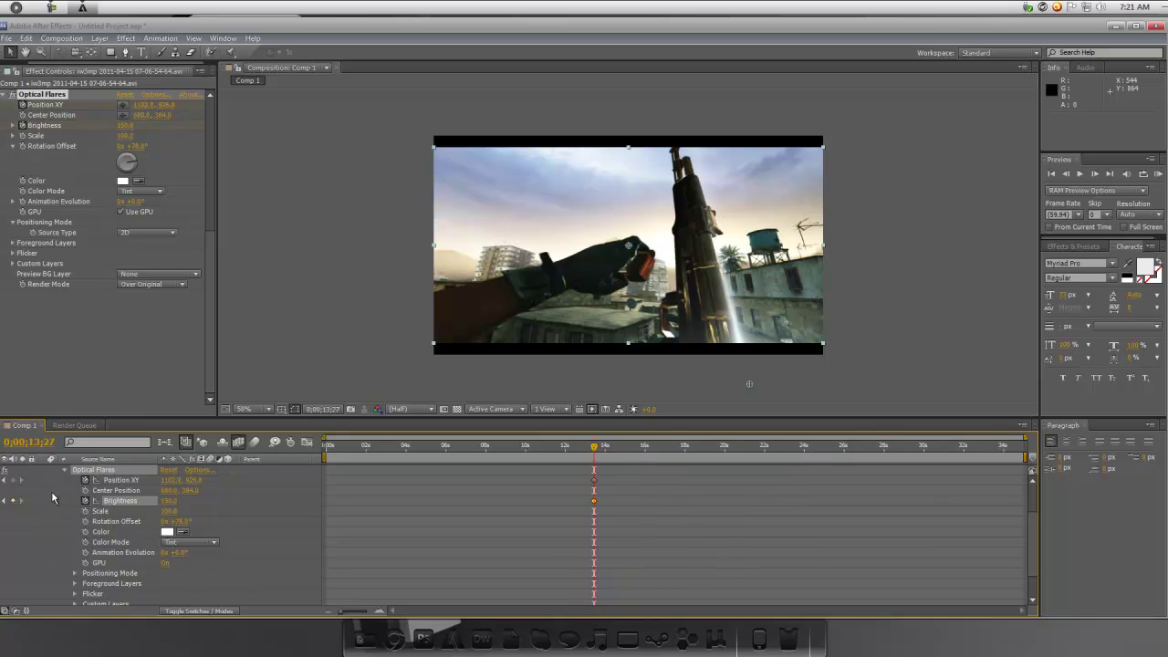
Move the flare up the gun, advance five frames, and keyframe Brightness at 100
{"action": "left_click", "coordinate": [127, 481]}
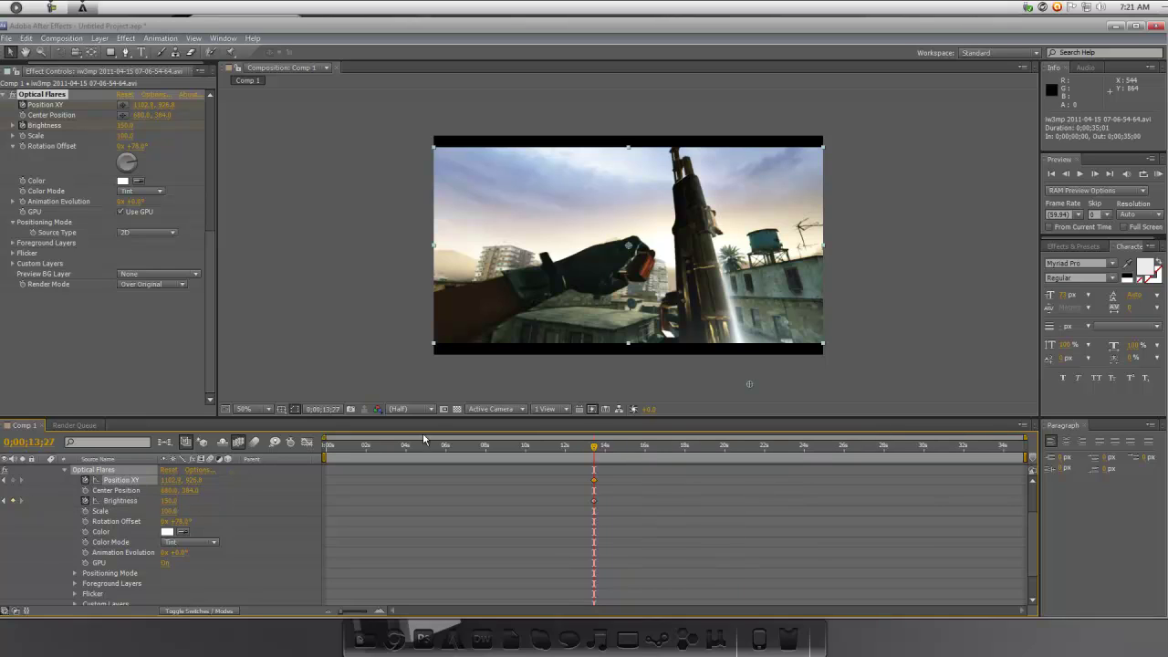
{"action": "left_click_drag", "start_coordinate": [751, 384], "coordinate": [743, 347]}
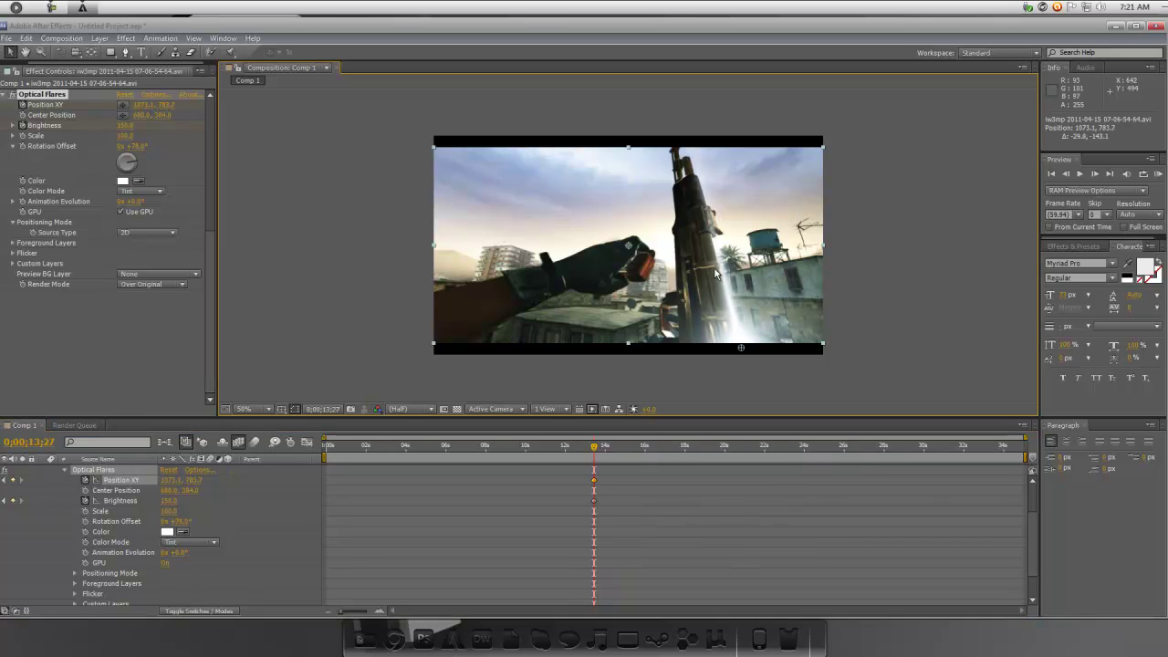
{"action": "left_click", "coordinate": [1095, 174]}
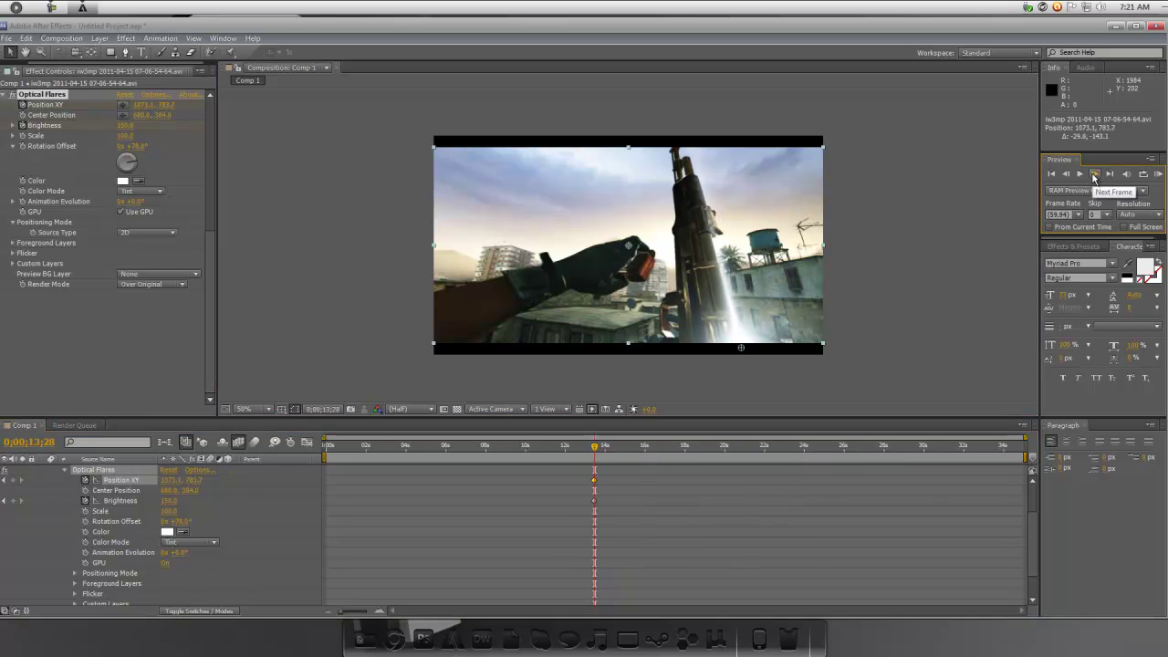
{"action": "left_click", "coordinate": [1094, 175]}
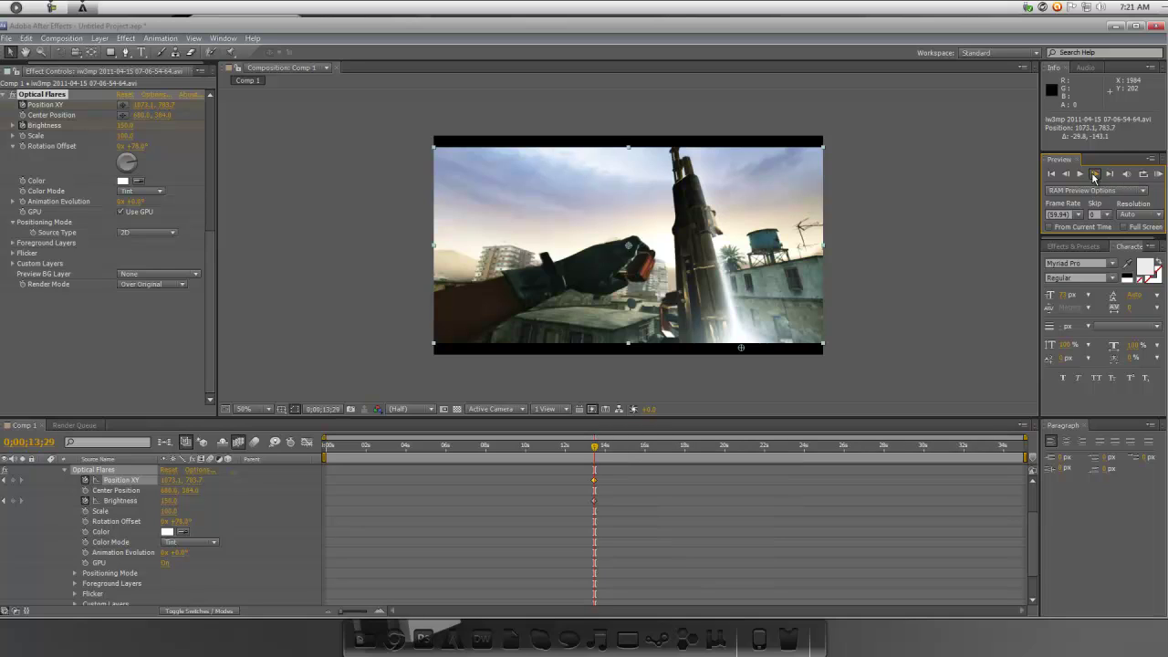
{"action": "left_click", "coordinate": [1094, 174]}
{"action": "left_click", "coordinate": [1094, 174]}
{"action": "left_click", "coordinate": [1094, 174]}
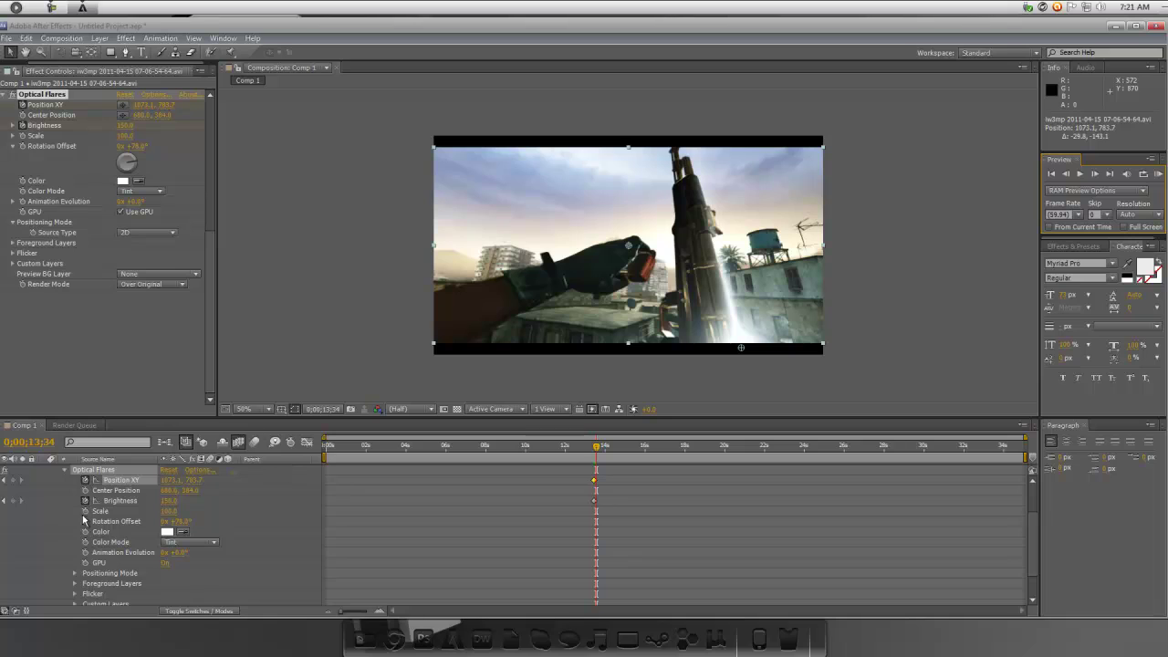
{"action": "left_click", "coordinate": [166, 501]}
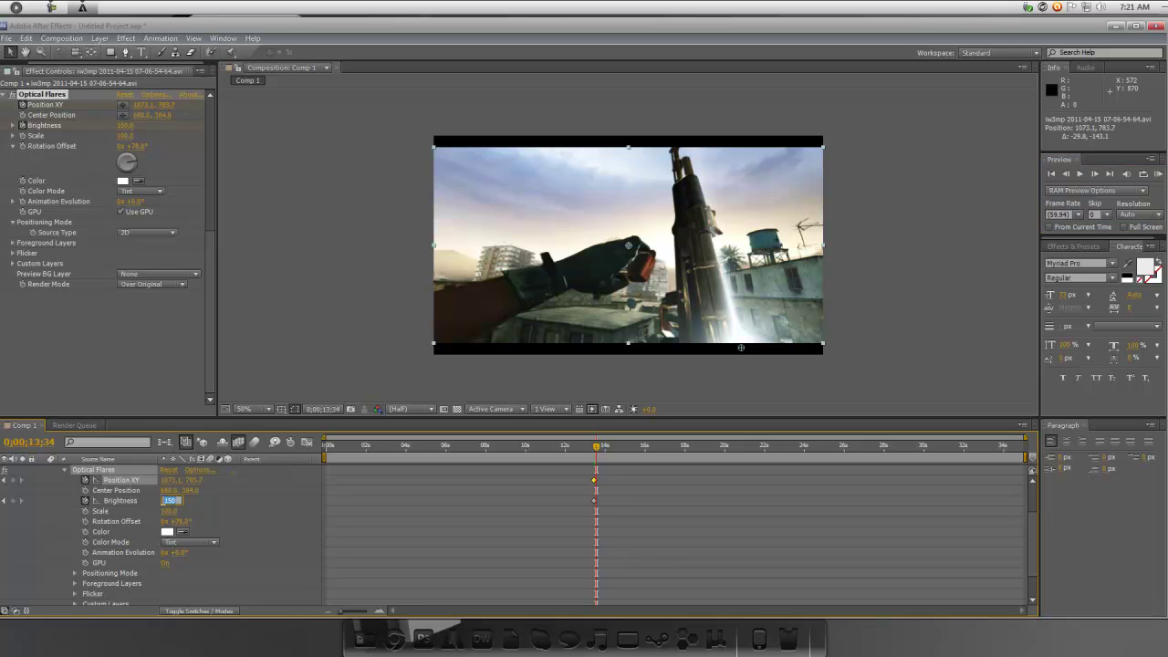
{"action": "type", "text": "100"}
{"action": "key", "text": "Return"}
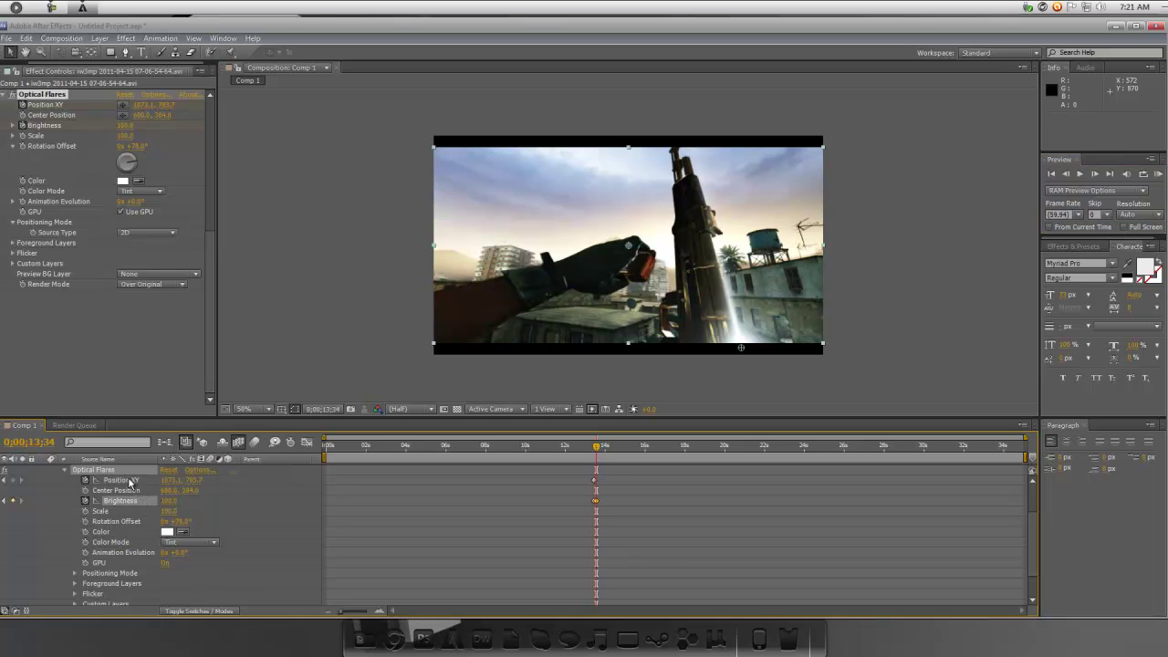
Drag the flare higher up the barrel to 1037.0, 664.5 and scrub back to 0;00;13;12
{"action": "left_click", "coordinate": [119, 481]}
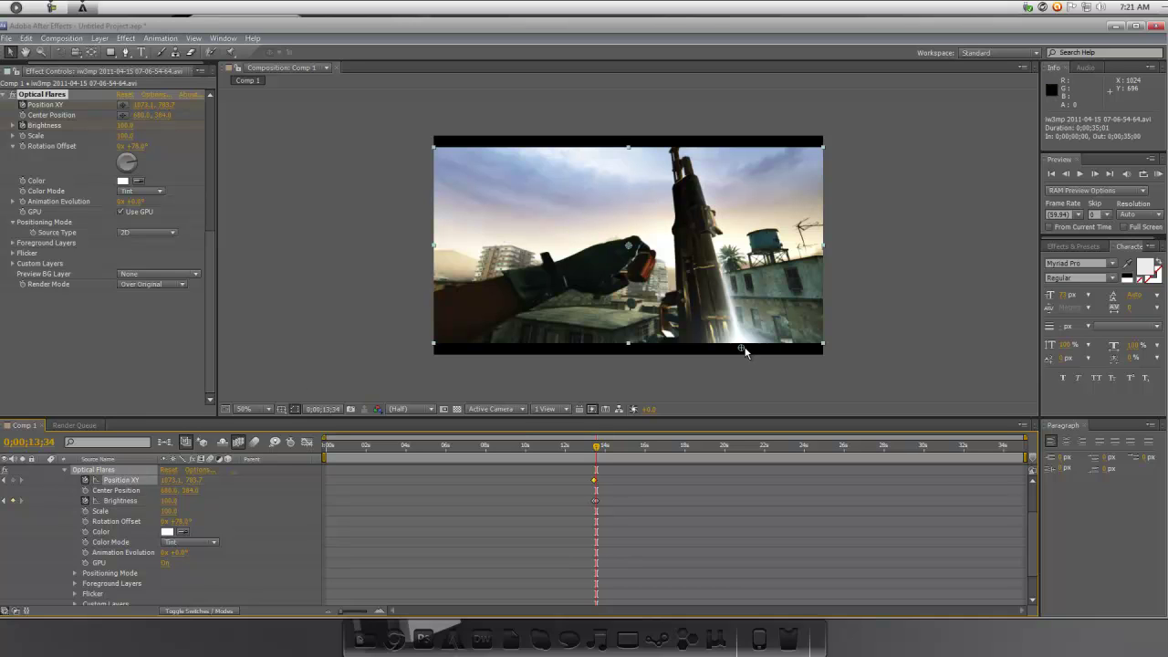
{"action": "left_click_drag", "start_coordinate": [744, 350], "coordinate": [732, 319]}
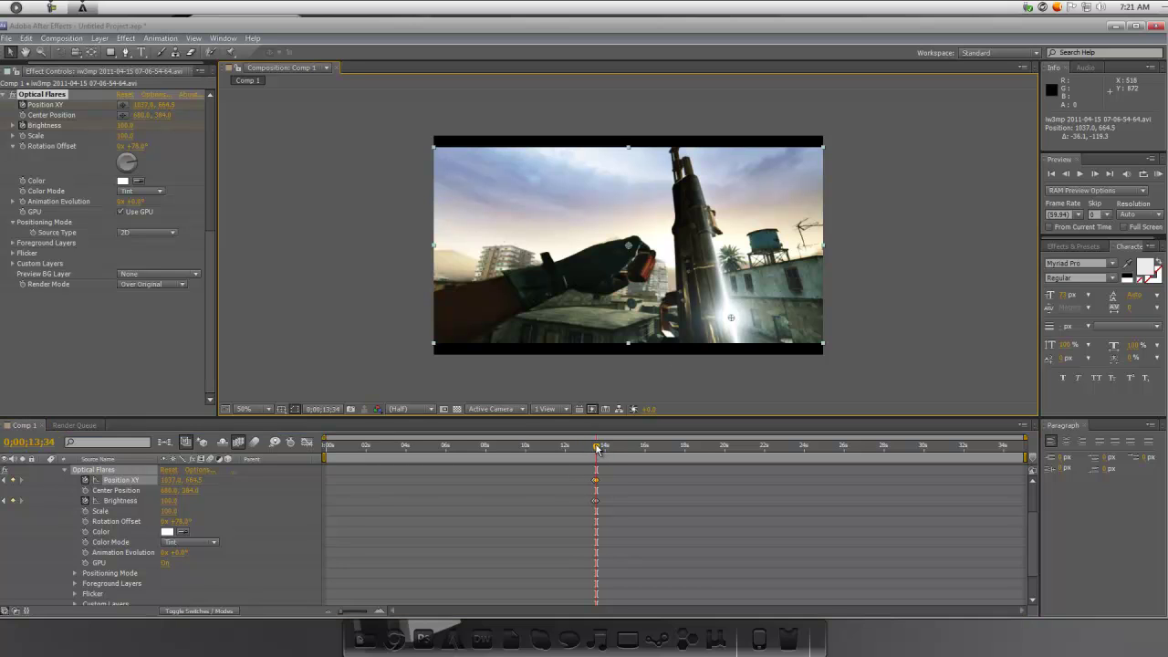
{"action": "left_click_drag", "start_coordinate": [597, 448], "coordinate": [662, 462]}
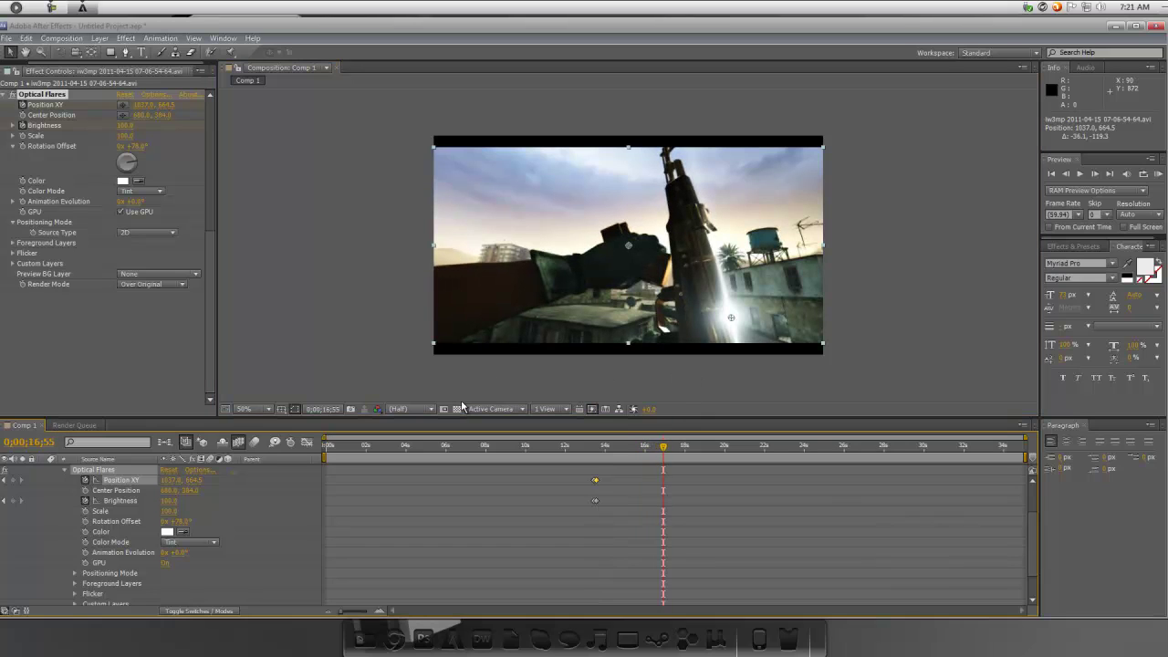
At 0;00;16;55, keyframe the Line Flare higher up the rifle barrel at 956.5, 335.3
{"action": "left_click_drag", "start_coordinate": [731, 317], "coordinate": [710, 238]}
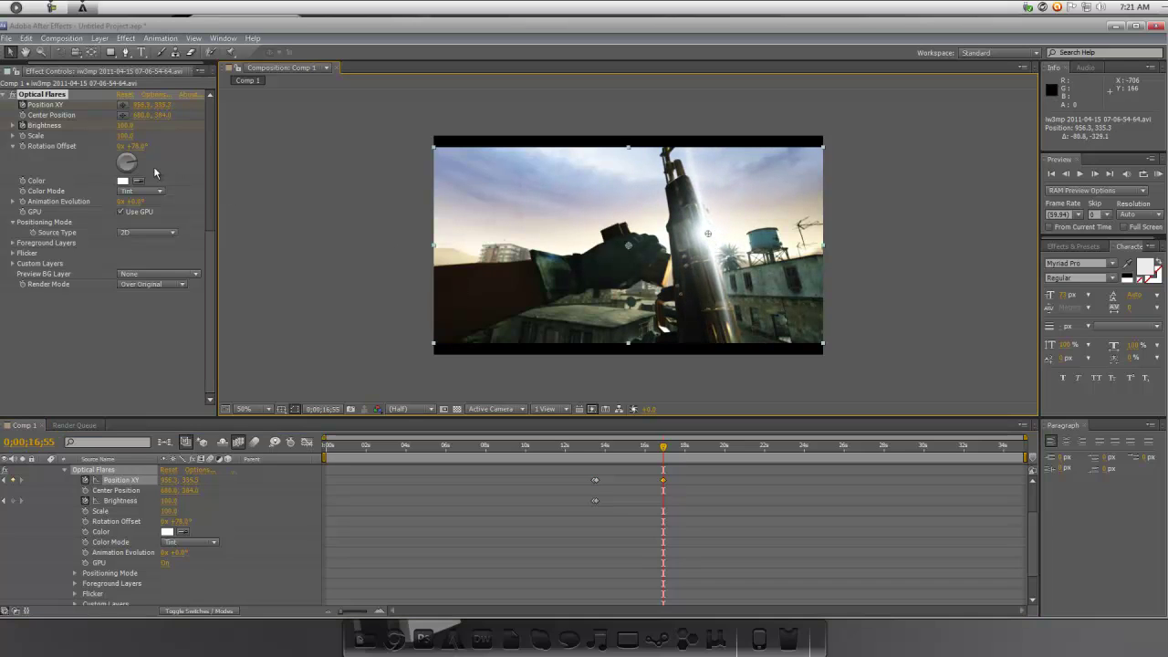
Tweak Rotation Offset, then keyframe Brightness 70 and position 986.0, 323.4 at 0;00;17;21
{"action": "left_click_drag", "start_coordinate": [135, 164], "coordinate": [134, 166]}
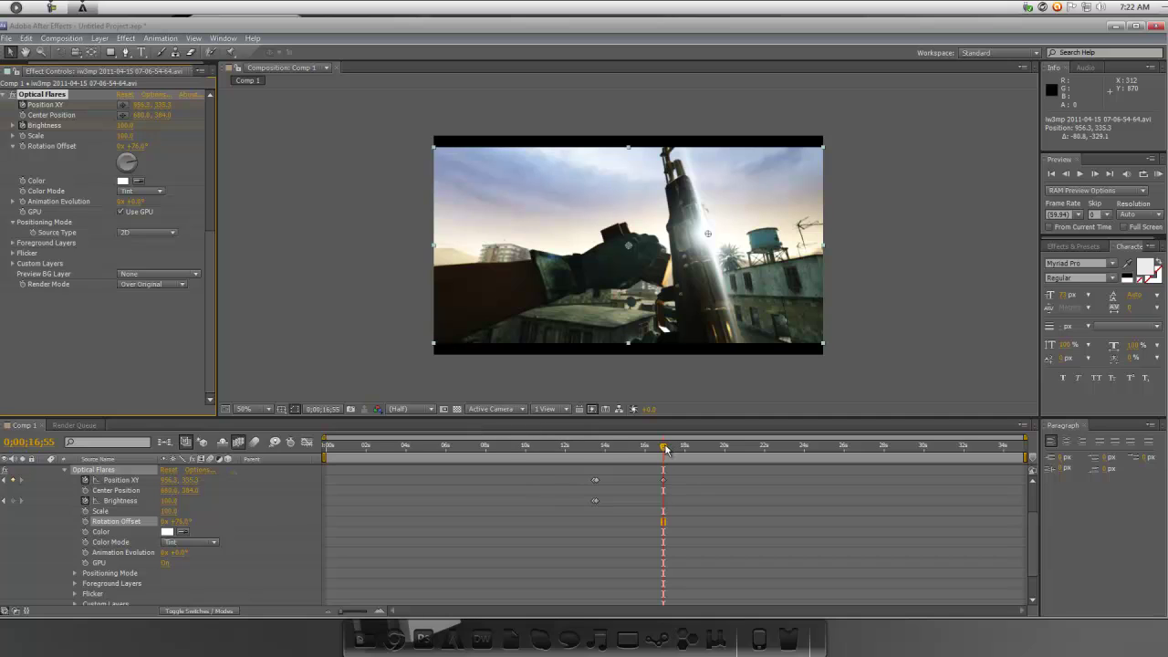
{"action": "mouse_move", "coordinate": [666, 449]}
{"action": "left_mouse_down"}
{"action": "mouse_move", "coordinate": [605, 457]}
{"action": "mouse_move", "coordinate": [673, 455]}
{"action": "left_mouse_up"}
{"action": "left_click", "coordinate": [445, 412]}
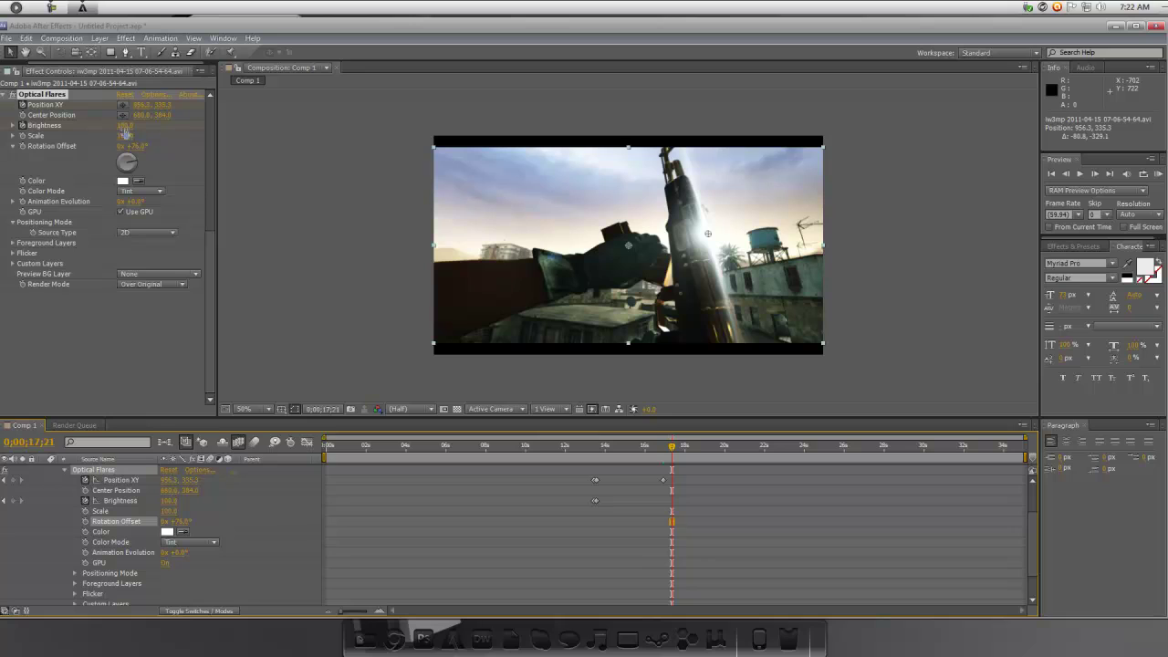
{"action": "mouse_move", "coordinate": [125, 125]}
{"action": "left_mouse_down"}
{"action": "mouse_move", "coordinate": [105, 125]}
{"action": "mouse_move", "coordinate": [128, 125]}
{"action": "left_mouse_up"}
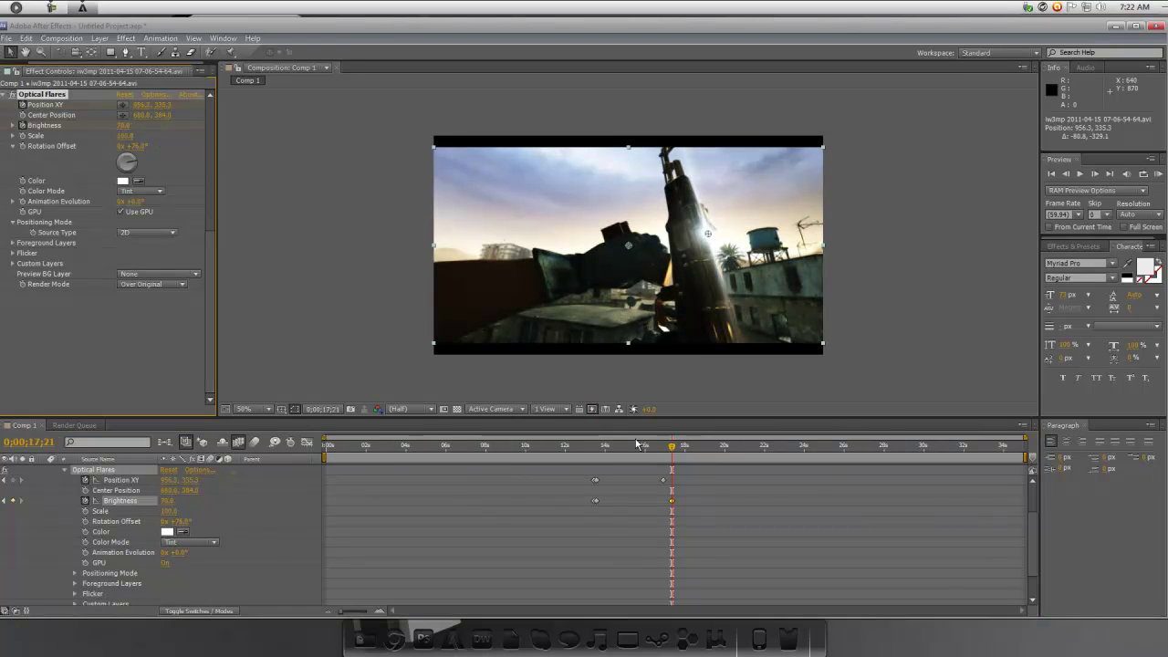
{"action": "left_click_drag", "start_coordinate": [709, 237], "coordinate": [717, 230]}
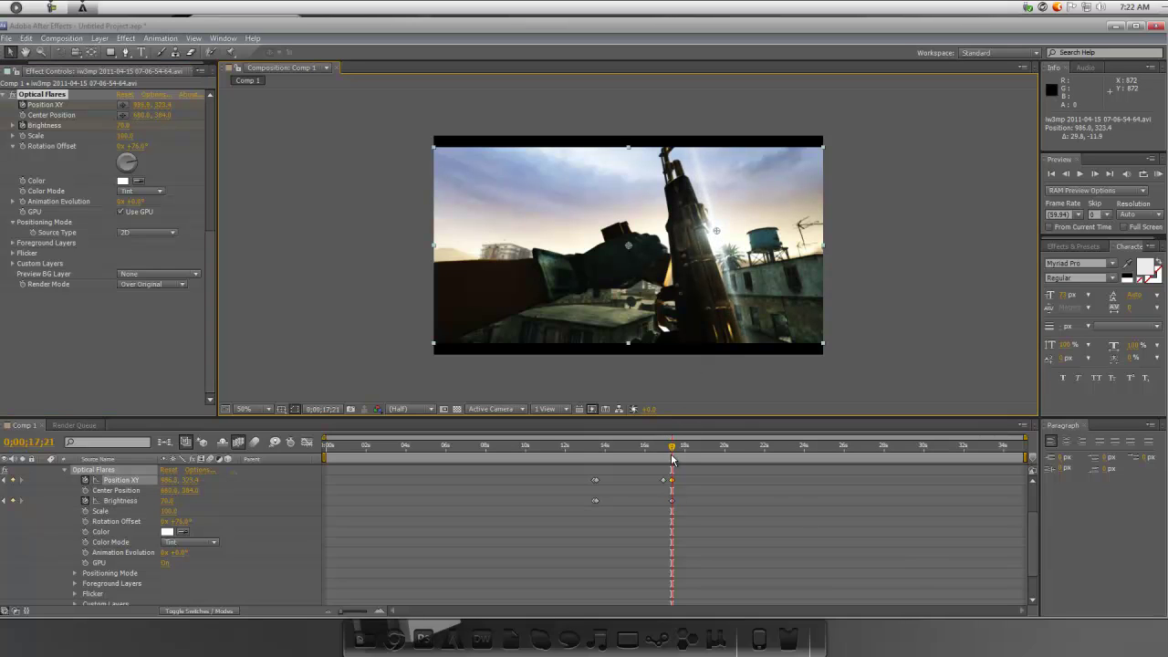
{"action": "left_click_drag", "start_coordinate": [675, 449], "coordinate": [696, 448]}
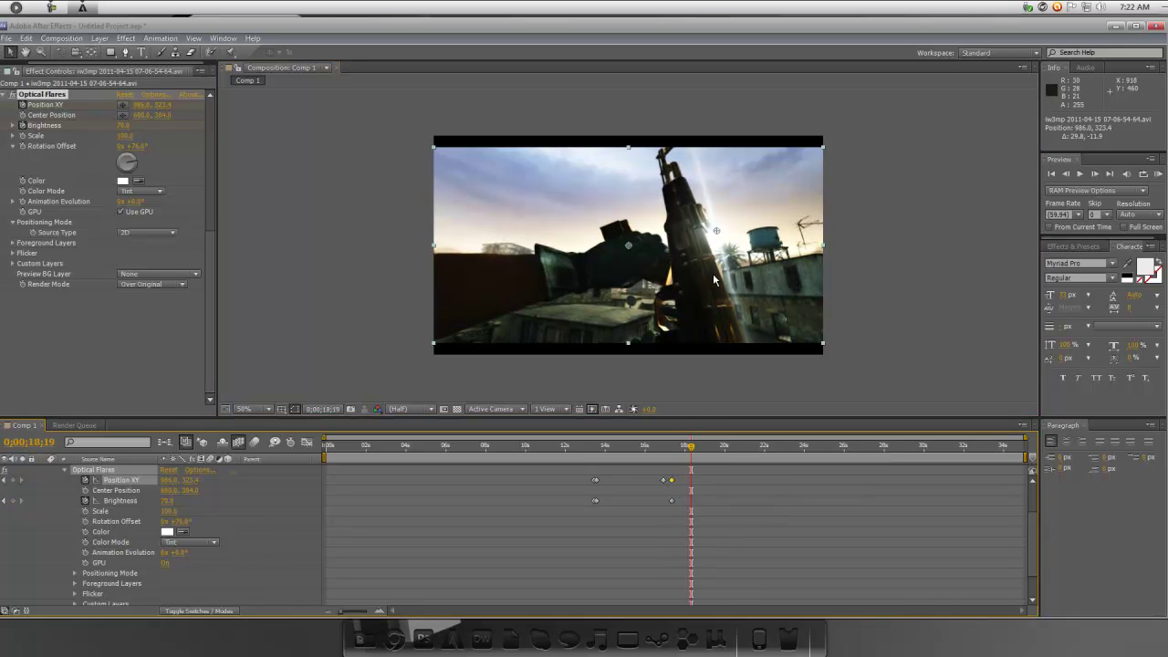
Keyframe the flare higher up the gun at 0;00;19;03 and 0;00;20;24, lowering Rotation Offset to about +74°
{"action": "left_click_drag", "start_coordinate": [715, 227], "coordinate": [705, 210]}
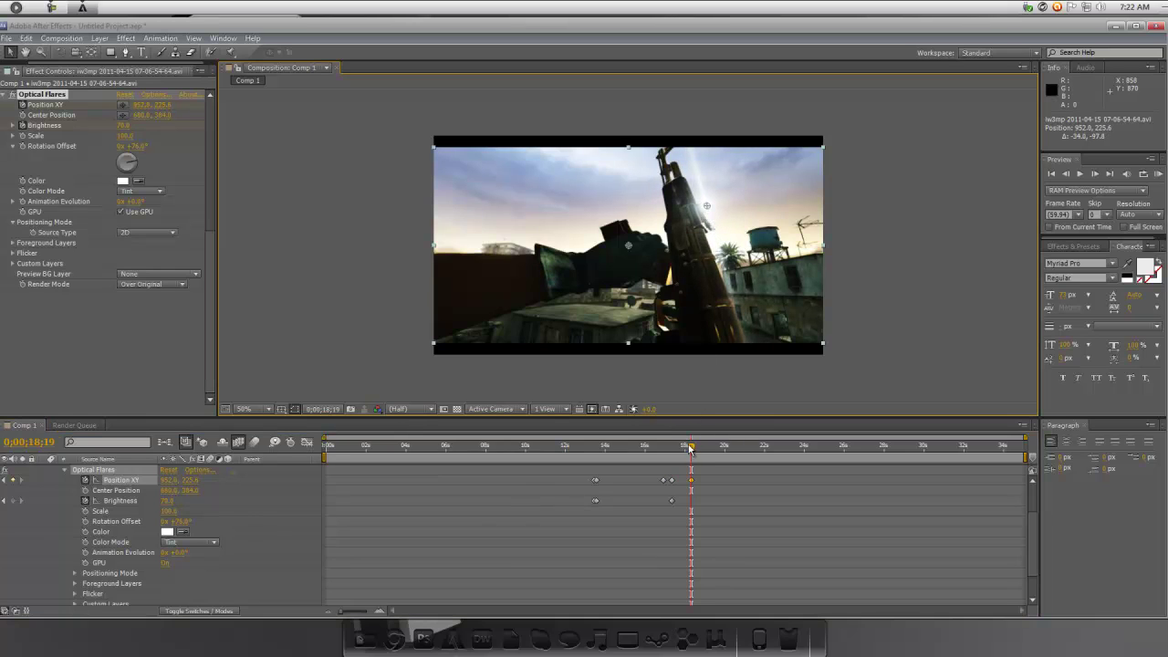
{"action": "left_click_drag", "start_coordinate": [691, 452], "coordinate": [705, 452]}
{"action": "left_click_drag", "start_coordinate": [706, 209], "coordinate": [695, 200]}
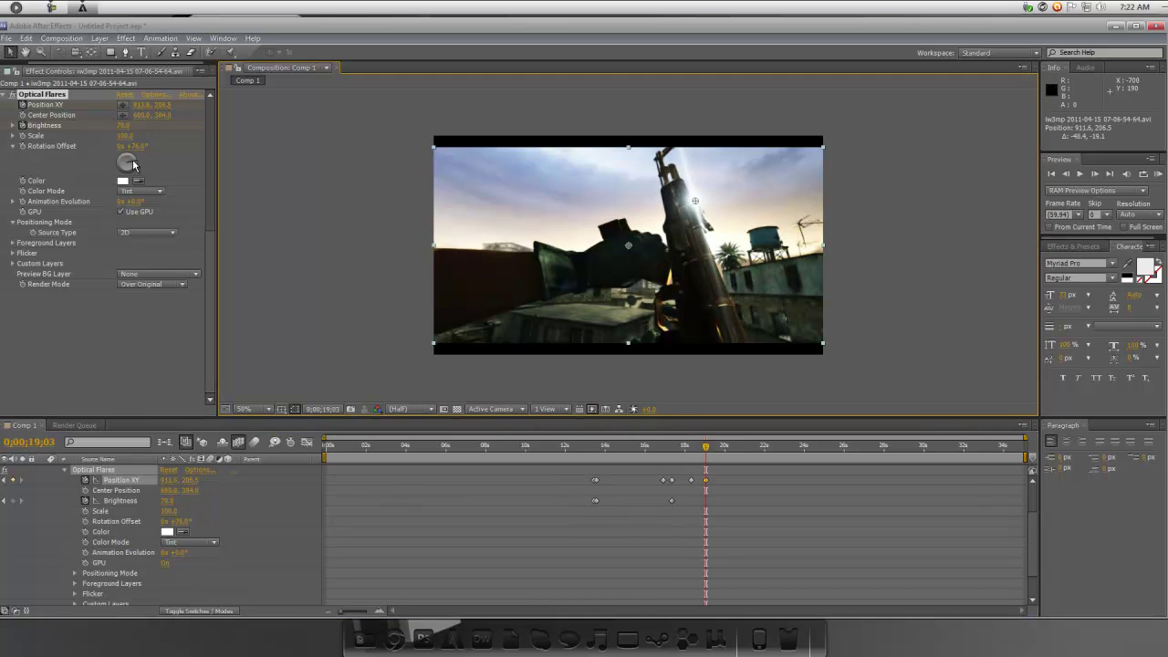
{"action": "left_click_drag", "start_coordinate": [132, 164], "coordinate": [138, 165]}
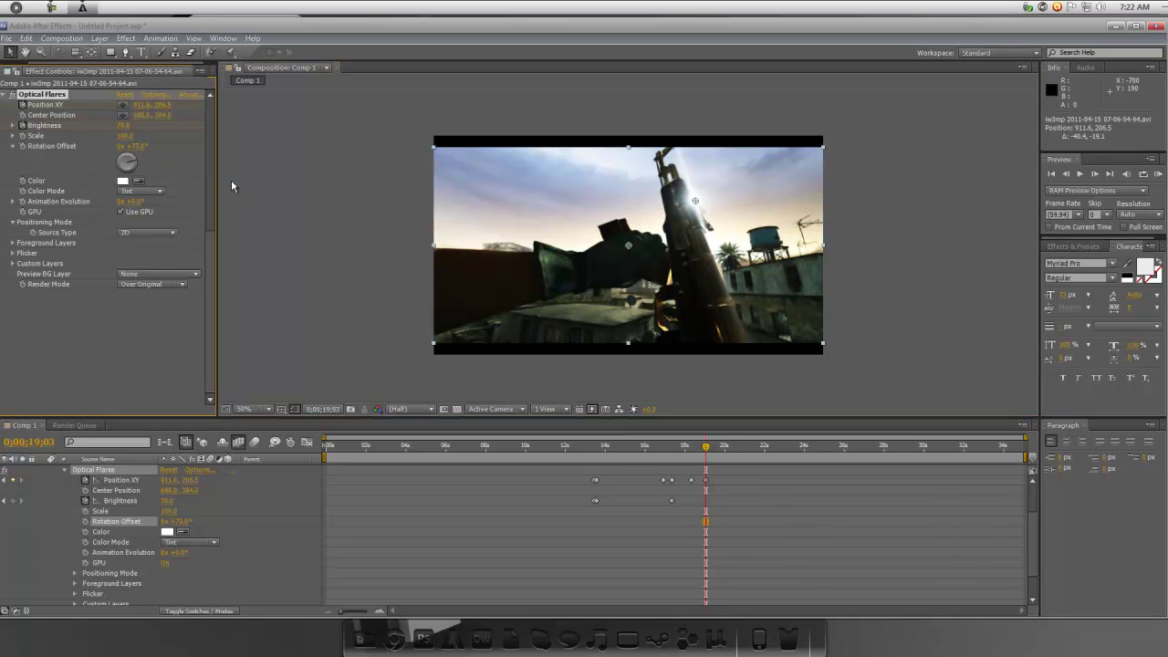
{"action": "left_click_drag", "start_coordinate": [708, 453], "coordinate": [733, 447]}
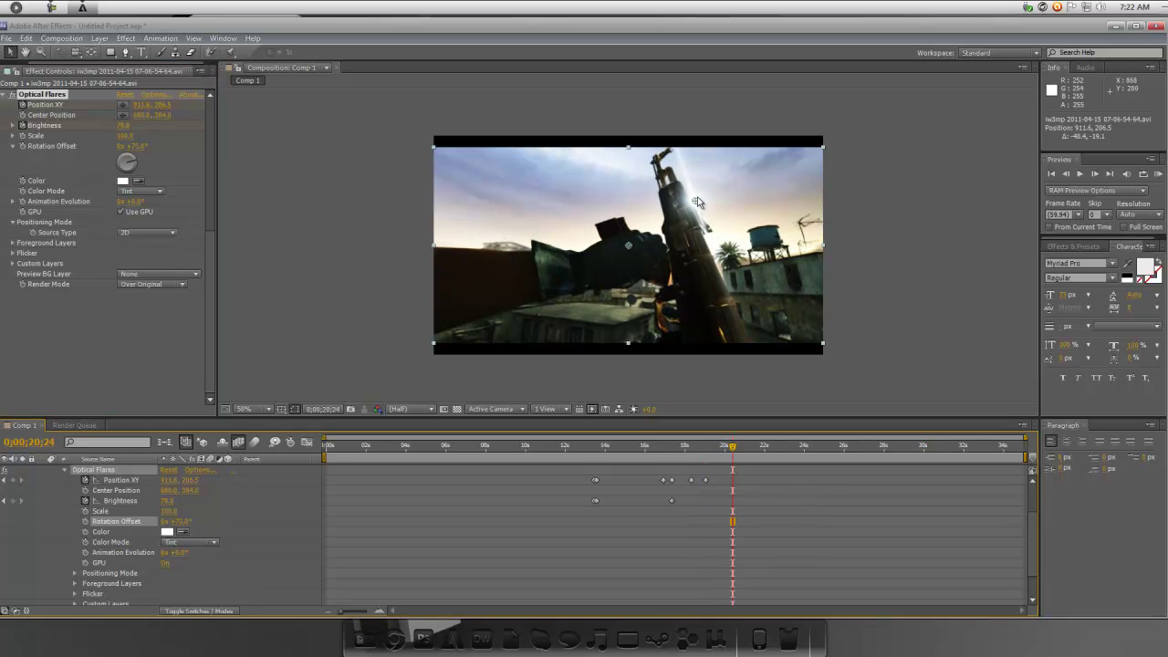
{"action": "left_click_drag", "start_coordinate": [694, 203], "coordinate": [680, 181]}
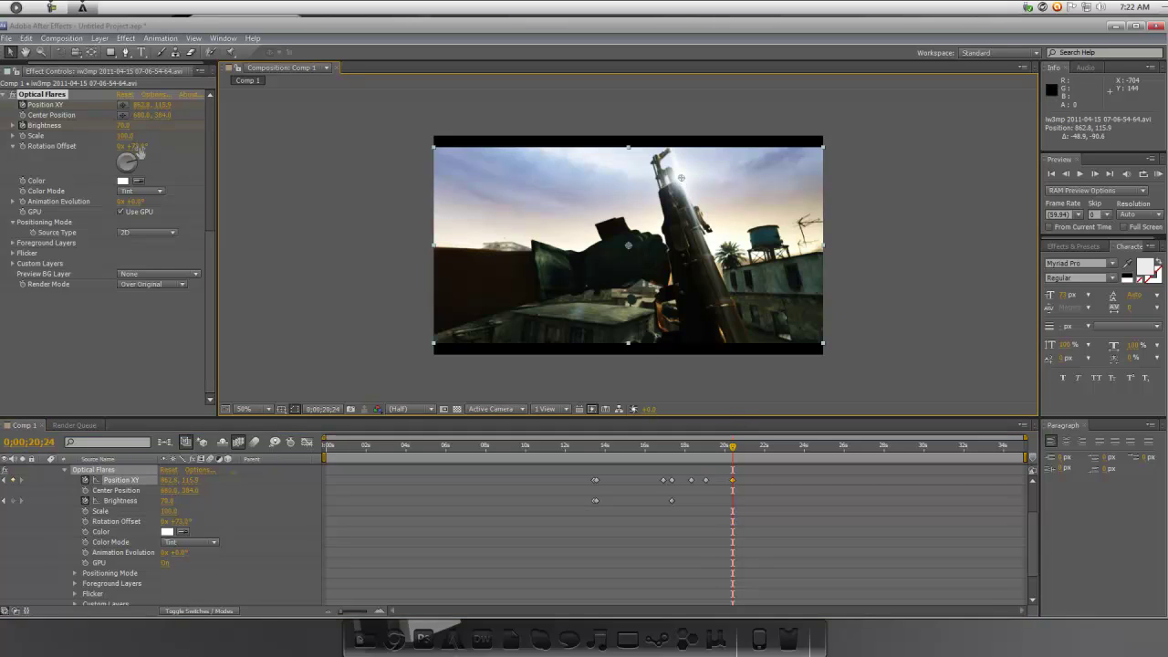
{"action": "left_click_drag", "start_coordinate": [134, 161], "coordinate": [137, 164]}
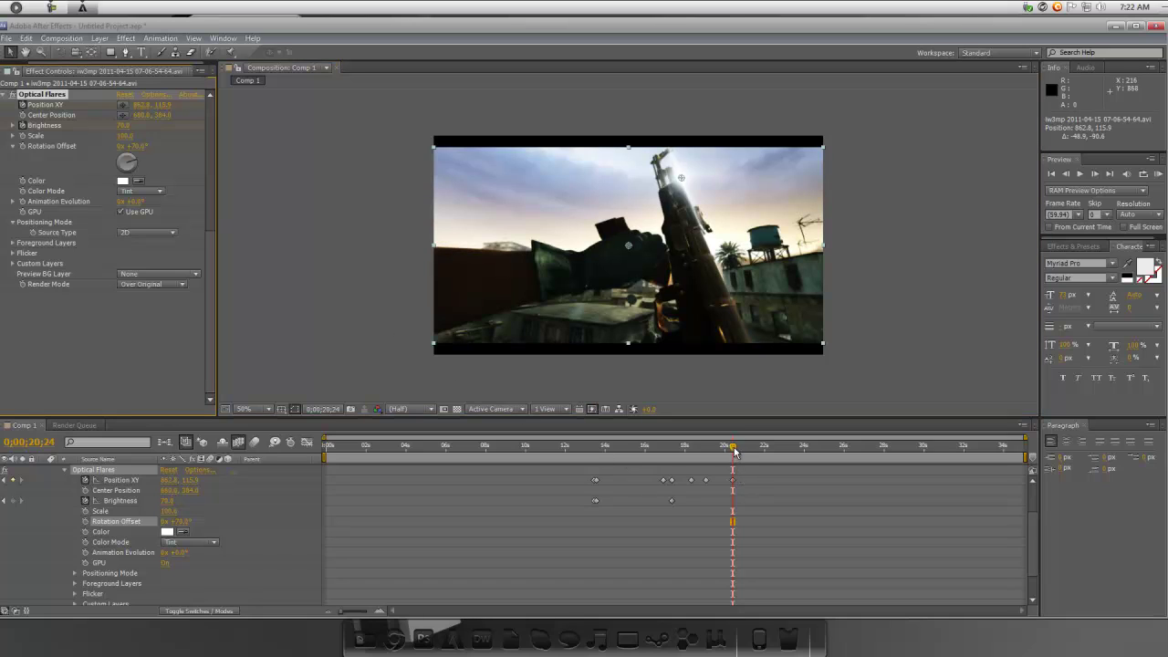
Carry the flare to the muzzle by 0;00;24;00 and off the frame top (835.1, -9.1) at 0;00;24;42
{"action": "left_click_drag", "start_coordinate": [735, 451], "coordinate": [785, 460]}
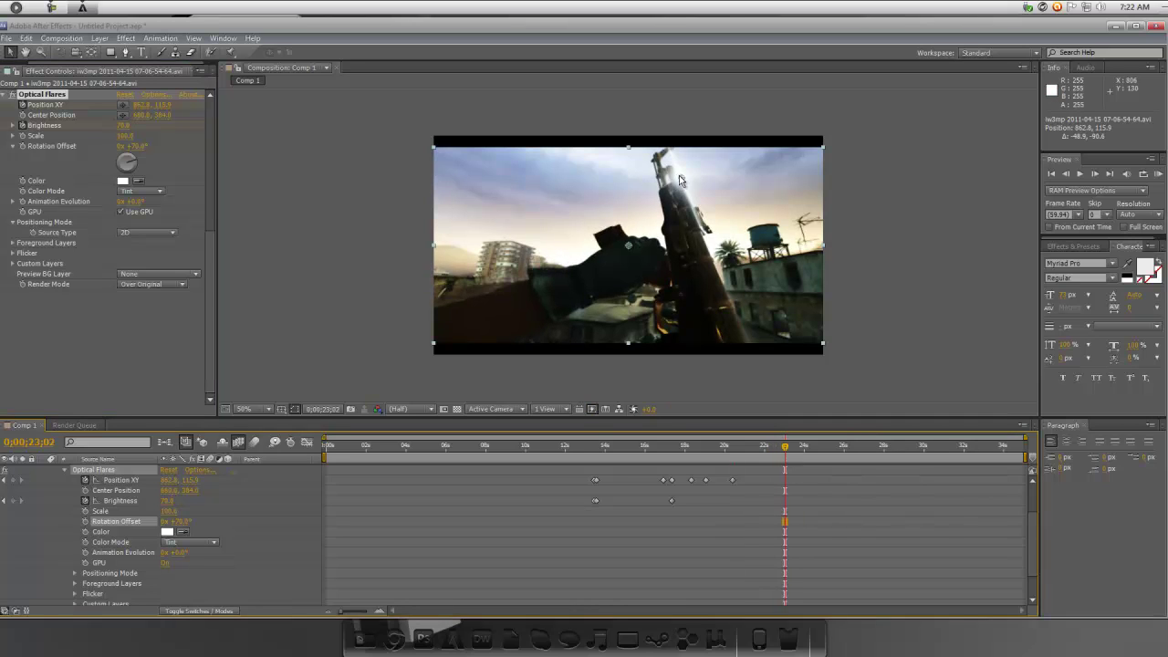
{"action": "left_click_drag", "start_coordinate": [680, 180], "coordinate": [665, 166]}
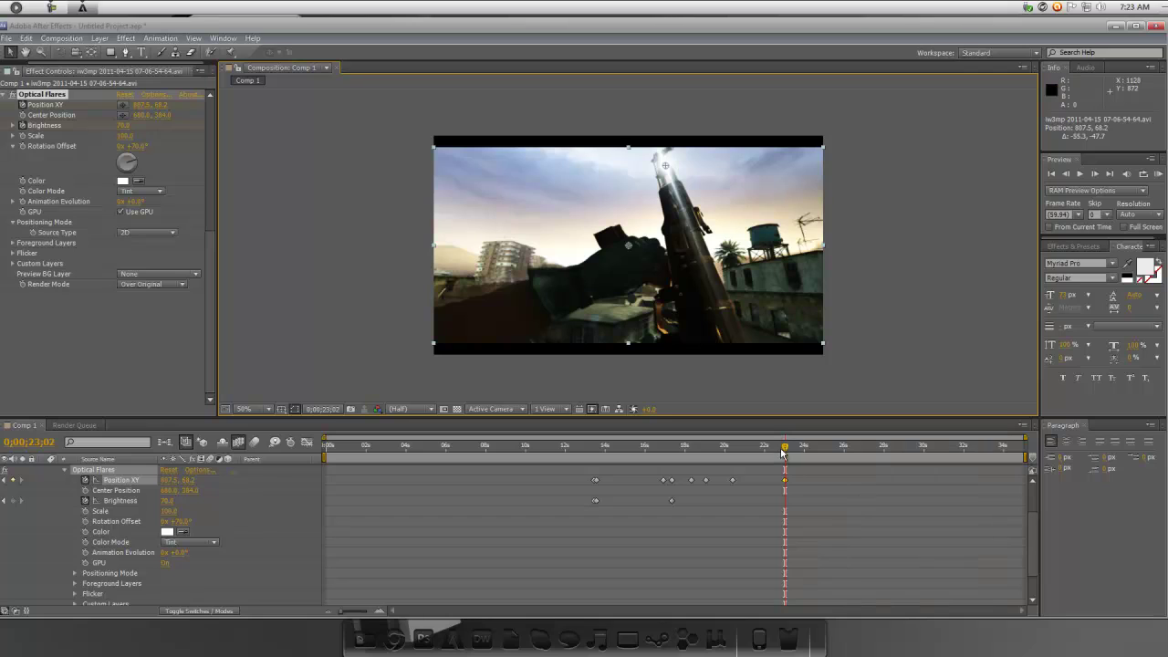
{"action": "left_click_drag", "start_coordinate": [787, 449], "coordinate": [804, 448]}
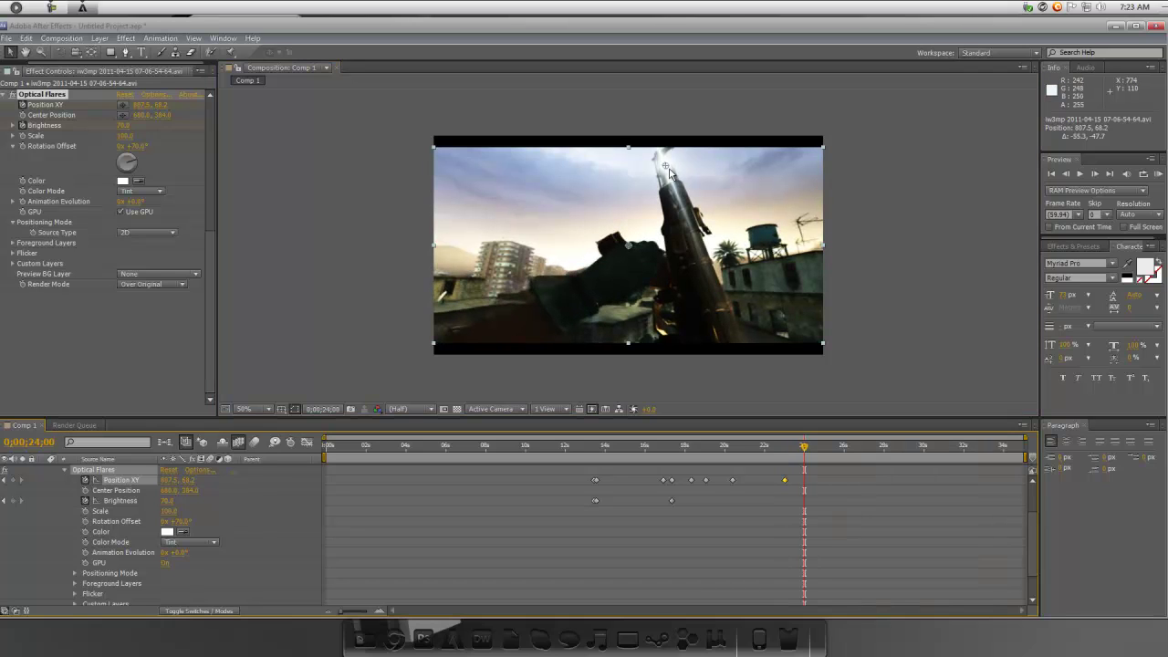
{"action": "left_click_drag", "start_coordinate": [666, 166], "coordinate": [662, 158]}
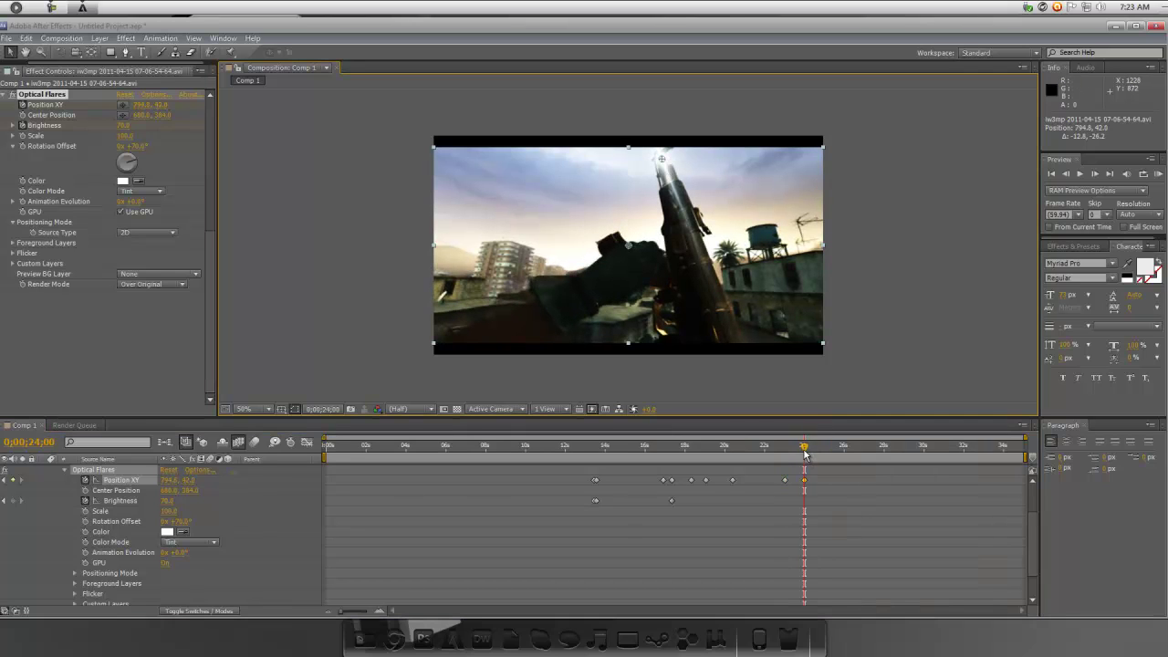
{"action": "left_click_drag", "start_coordinate": [805, 453], "coordinate": [819, 449]}
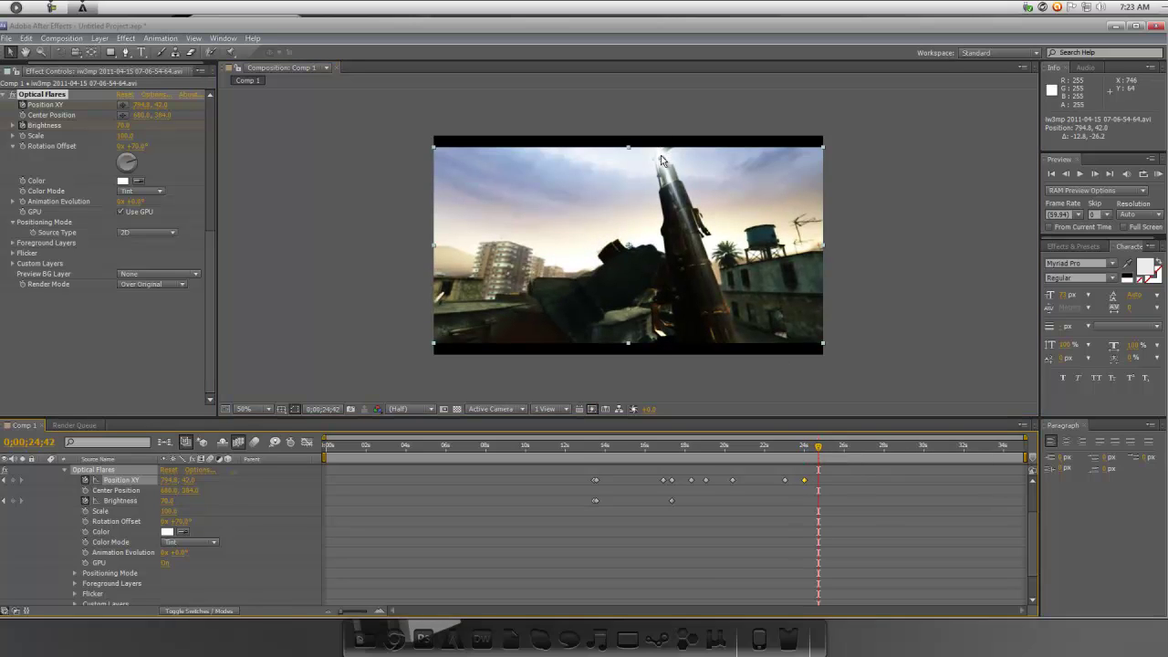
{"action": "left_click_drag", "start_coordinate": [663, 161], "coordinate": [673, 145]}
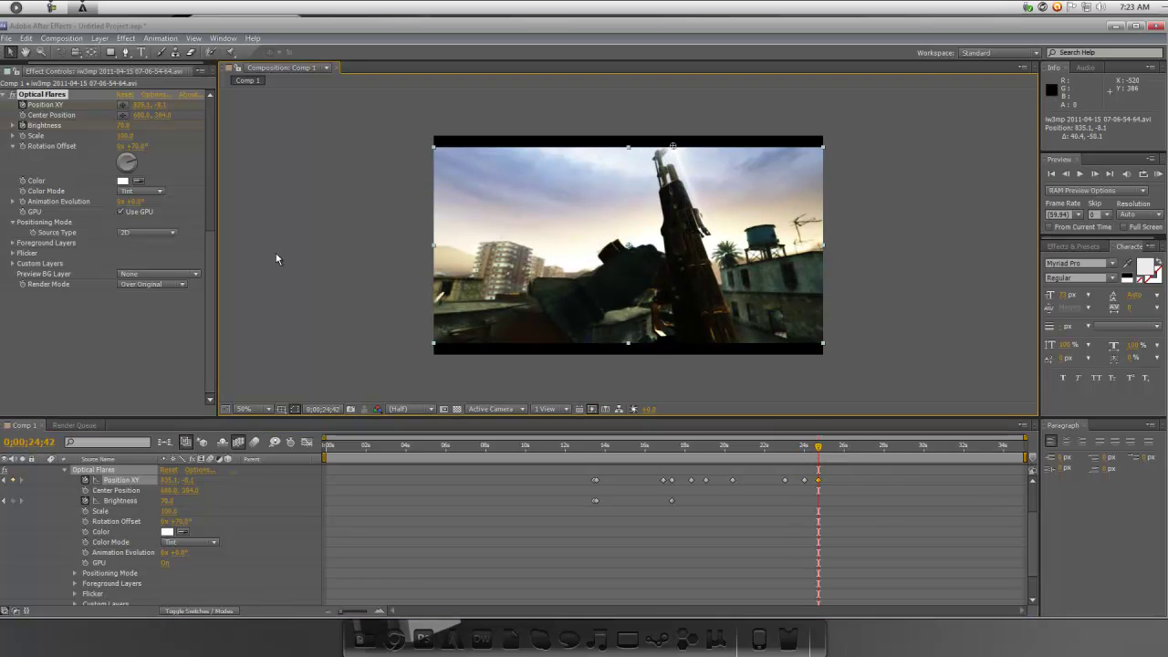
Add a Brightness 0 keyframe at about 0;00;25;17 so the flare fades out
{"action": "left_click", "coordinate": [1110, 174]}
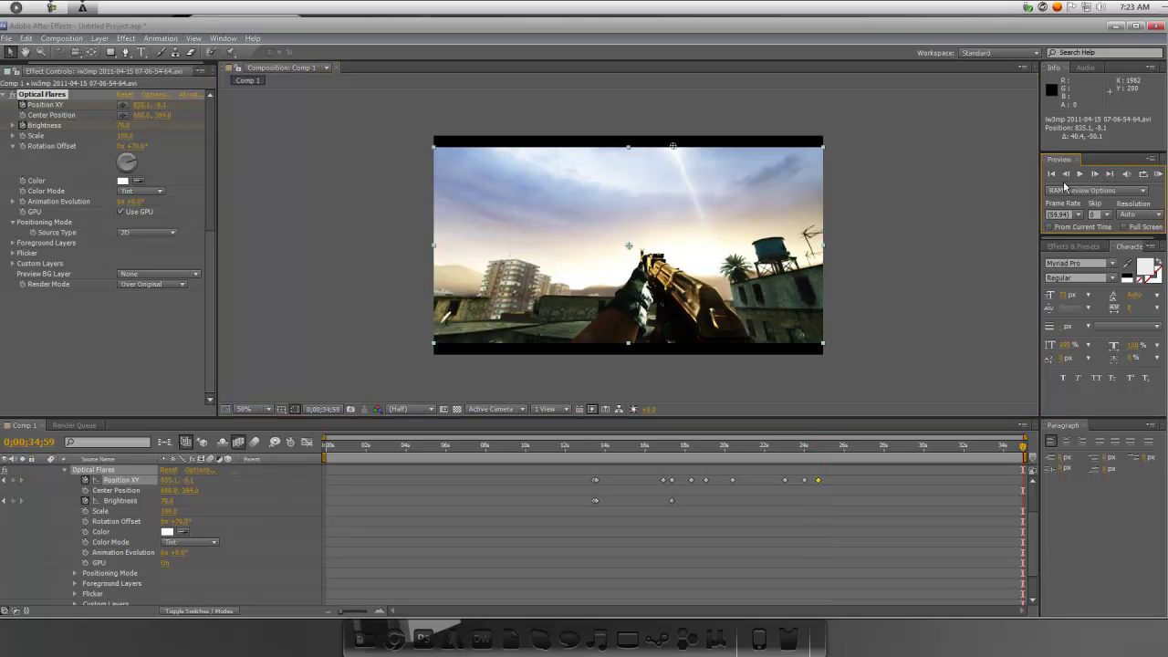
{"action": "left_click_drag", "start_coordinate": [812, 447], "coordinate": [830, 451]}
{"action": "left_click", "coordinate": [125, 126]}
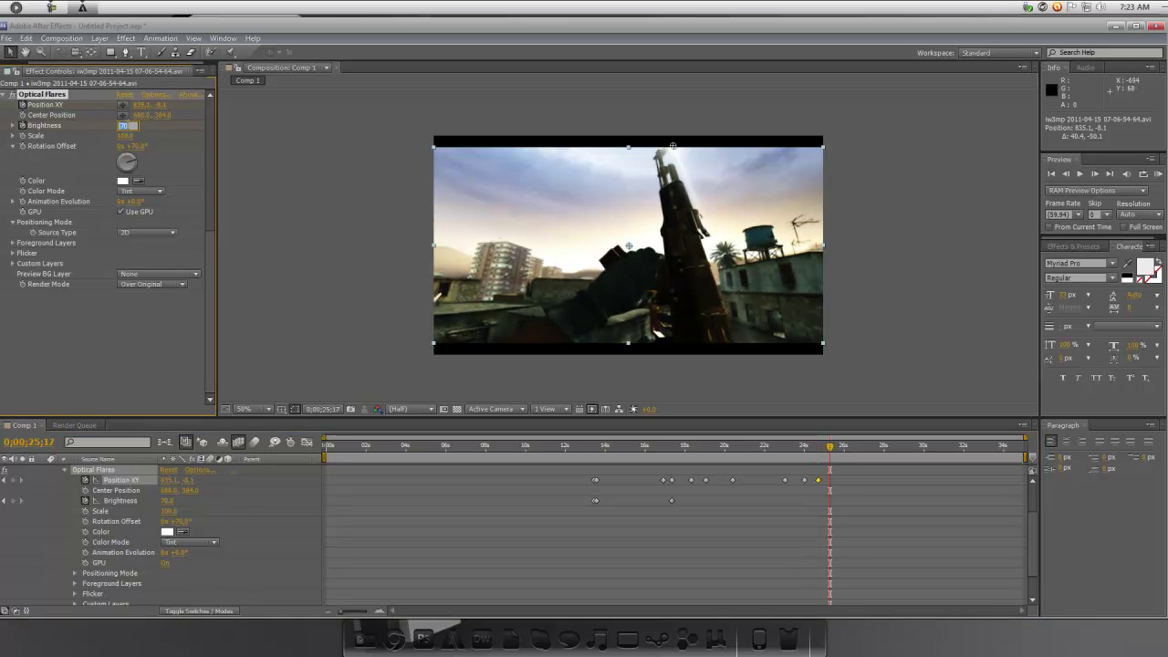
{"action": "type", "text": "0"}
{"action": "key", "text": "Return"}
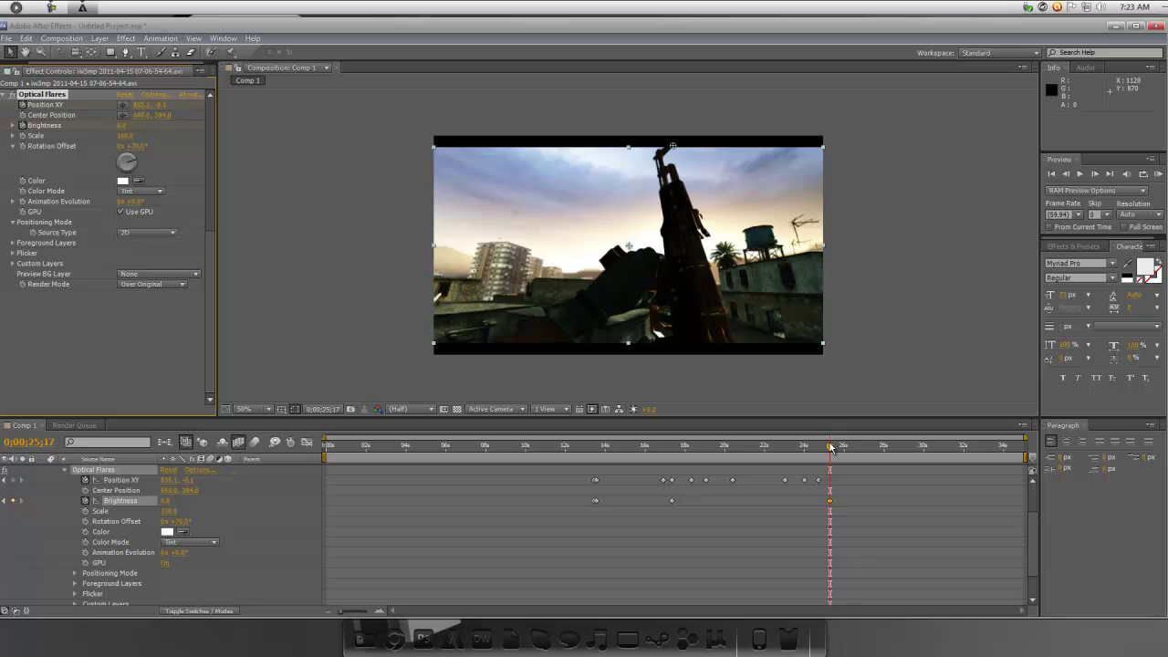
{"action": "mouse_move", "coordinate": [831, 449]}
{"action": "left_mouse_down"}
{"action": "mouse_move", "coordinate": [365, 449]}
{"action": "mouse_move", "coordinate": [552, 459]}
{"action": "mouse_move", "coordinate": [607, 447]}
{"action": "mouse_move", "coordinate": [542, 437]}
{"action": "mouse_move", "coordinate": [639, 425]}
{"action": "mouse_move", "coordinate": [829, 334]}
{"action": "mouse_move", "coordinate": [634, 330]}
{"action": "left_mouse_up"}
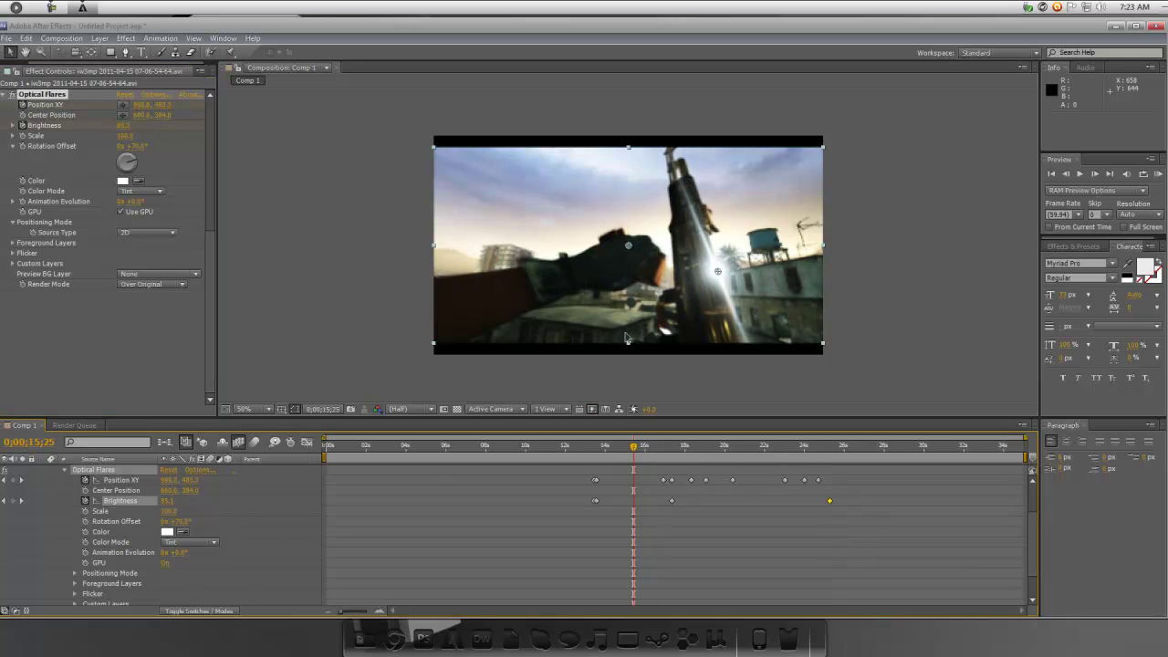
Keyframe Rotation Offset at the 0;00;16;55 and 0;00;13;34 Position keyframes, about +73° at 16;55
{"action": "left_click", "coordinate": [22, 480]}
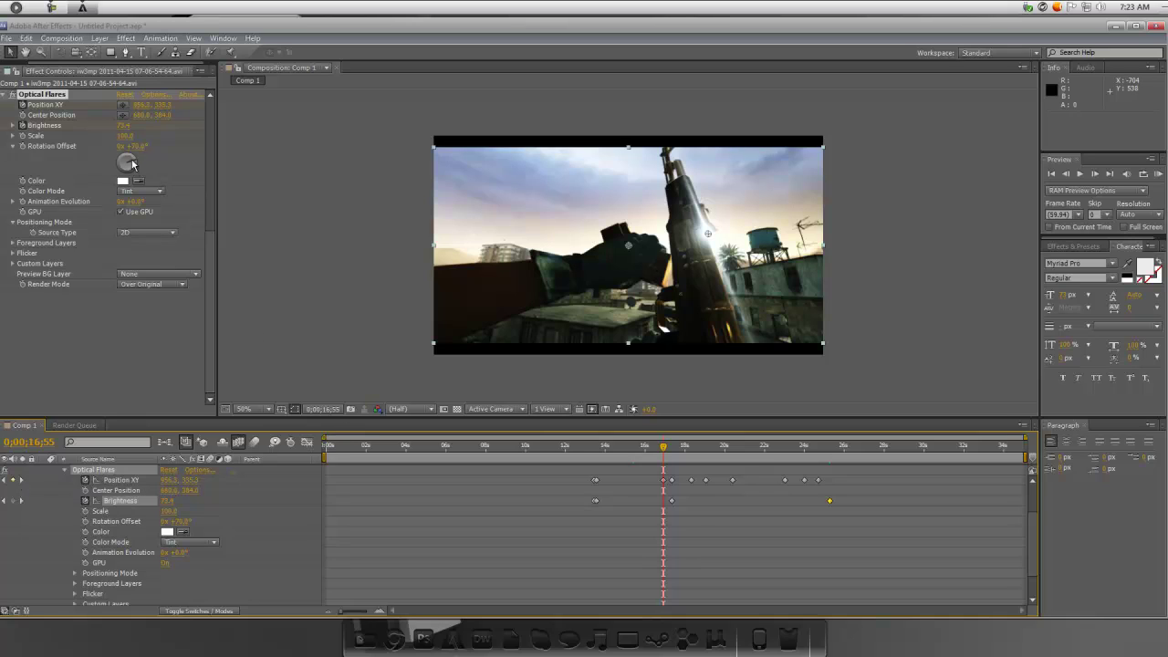
{"action": "left_click_drag", "start_coordinate": [130, 164], "coordinate": [128, 167]}
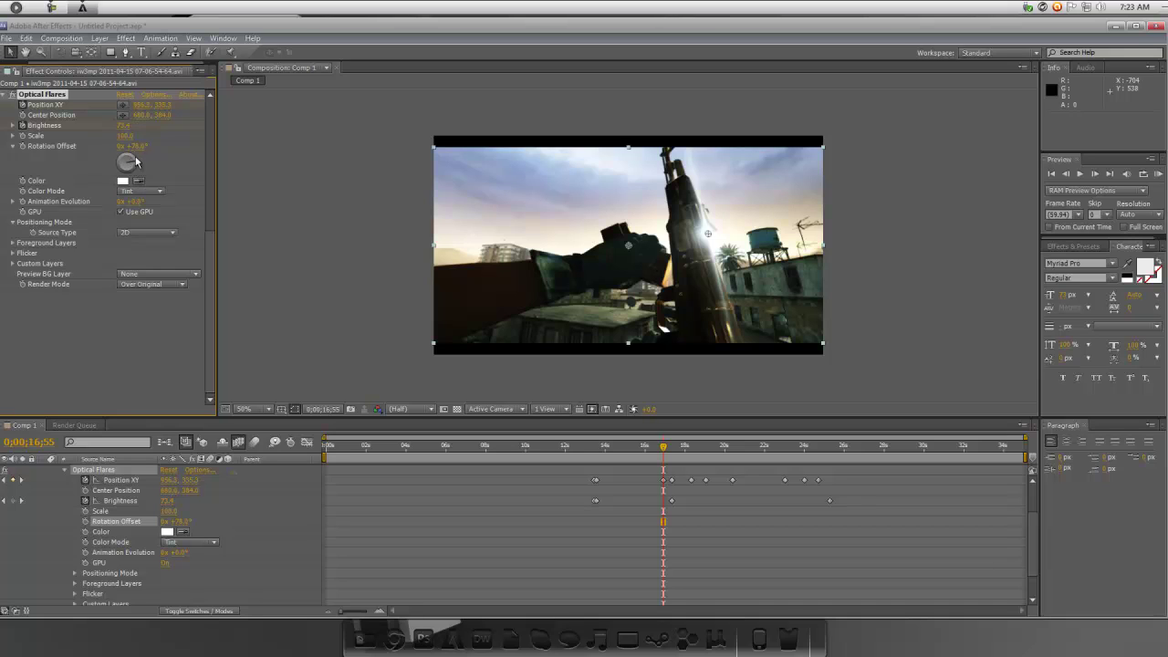
{"action": "left_click_drag", "start_coordinate": [135, 165], "coordinate": [135, 165]}
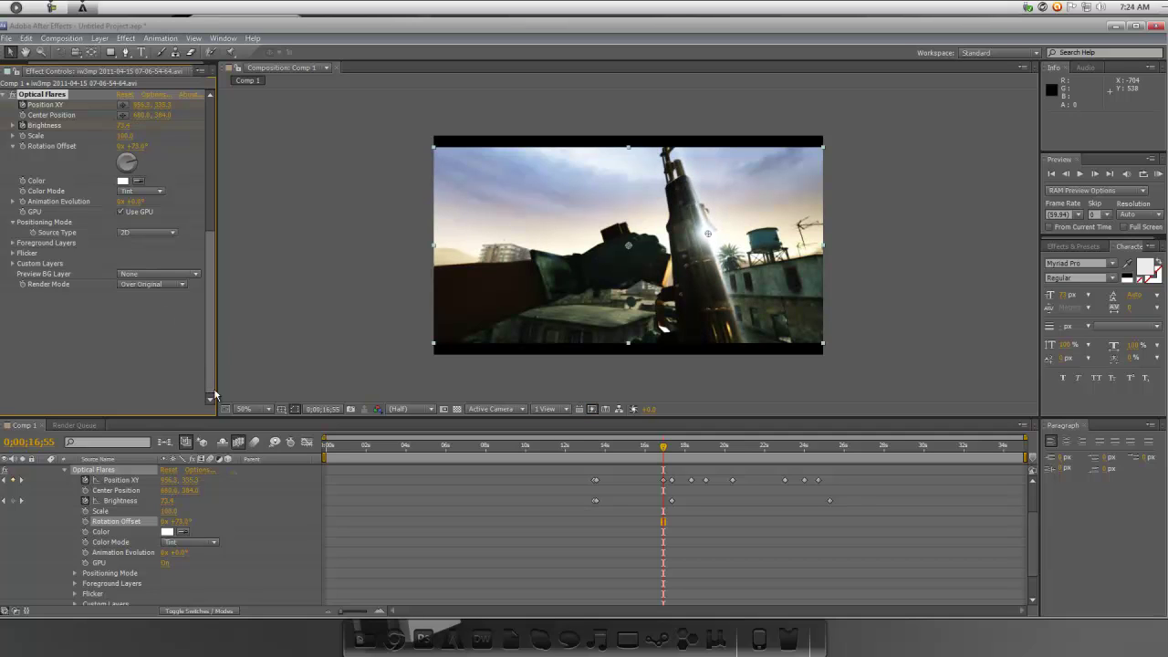
{"action": "left_click", "coordinate": [6, 480]}
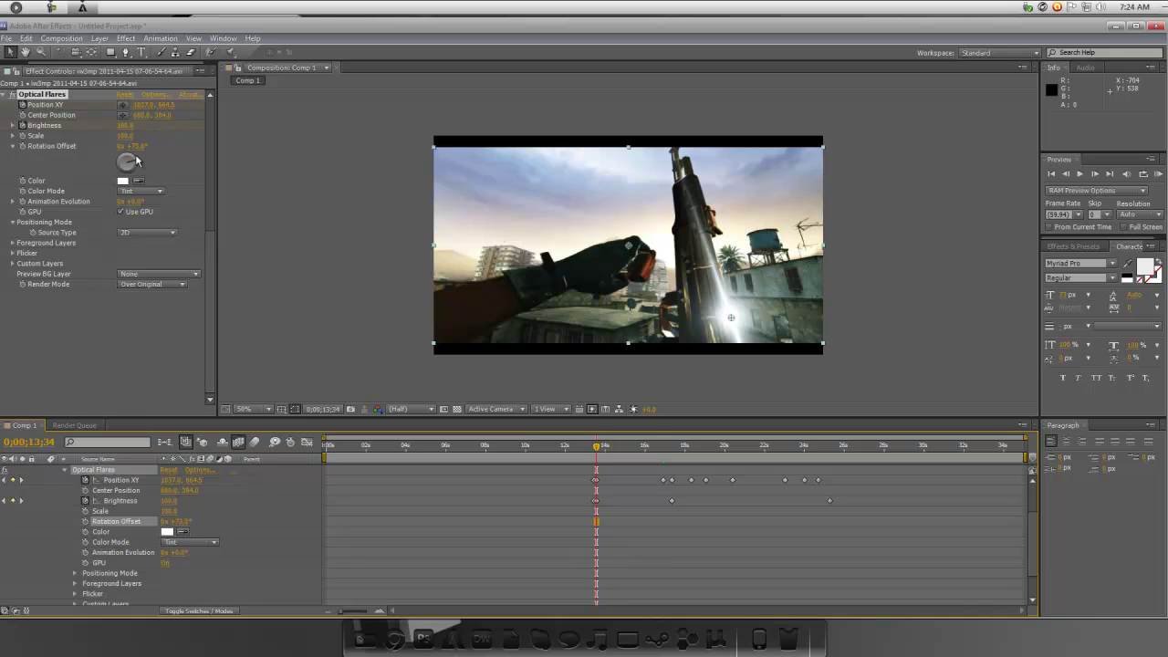
{"action": "left_click_drag", "start_coordinate": [134, 162], "coordinate": [138, 166]}
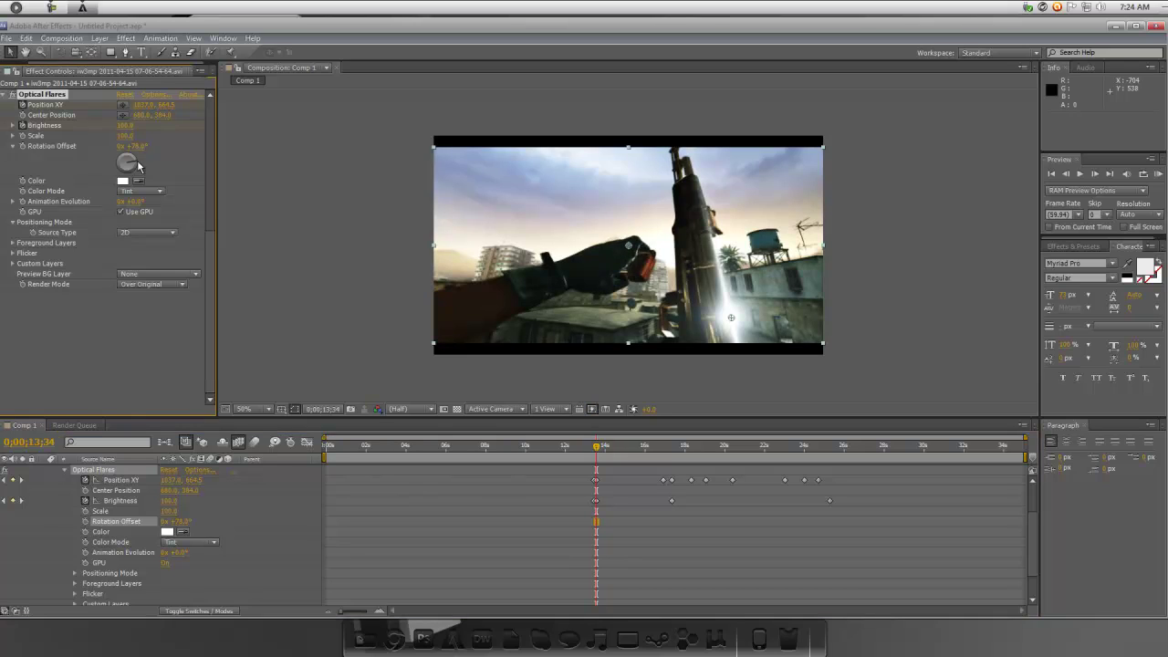
Set Rotation Offset to about 73.8° at one Brightness keyframe and +78° at 0;00;13;27, then preview
{"action": "left_click", "coordinate": [22, 501]}
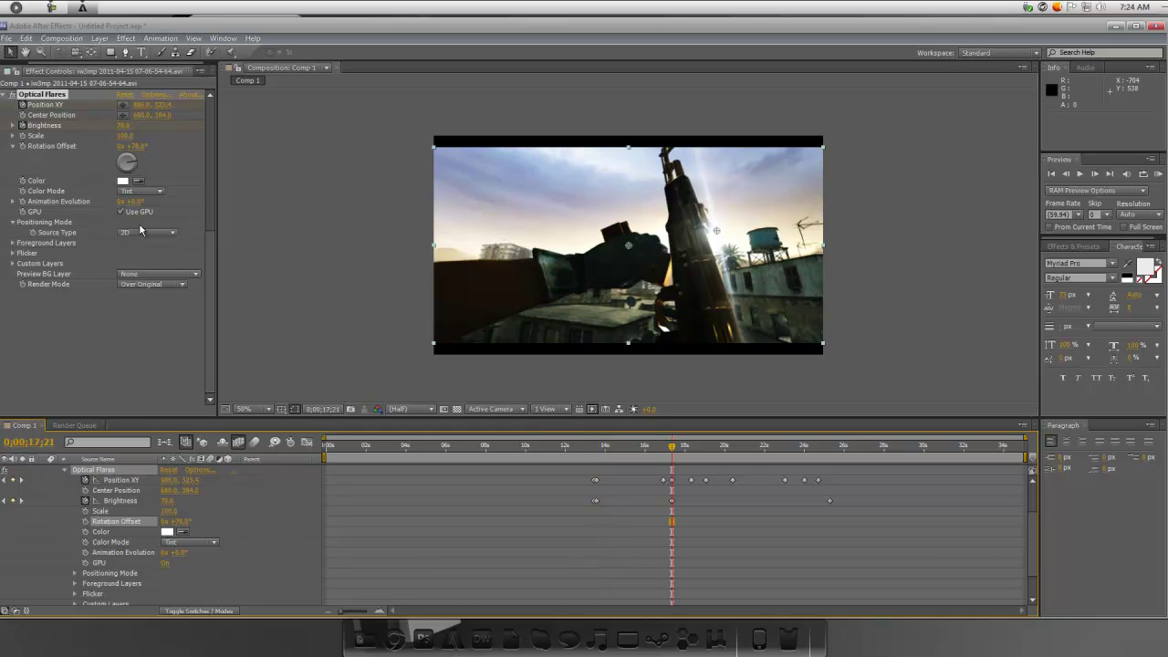
{"action": "left_click_drag", "start_coordinate": [134, 165], "coordinate": [137, 164]}
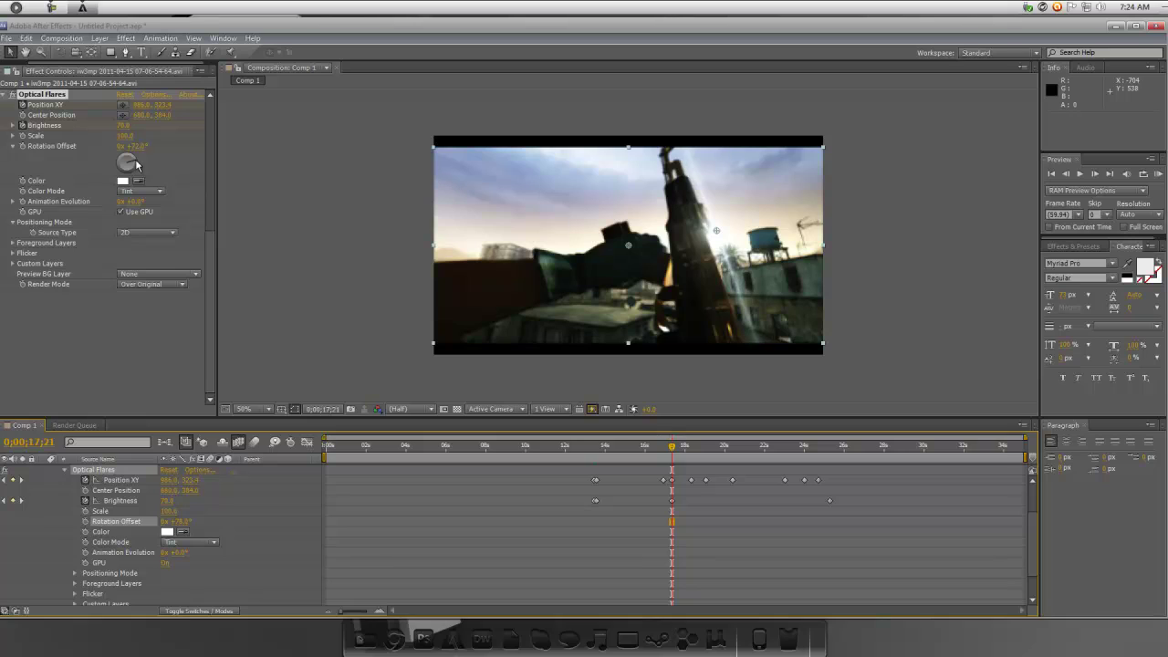
{"action": "left_click", "coordinate": [20, 502]}
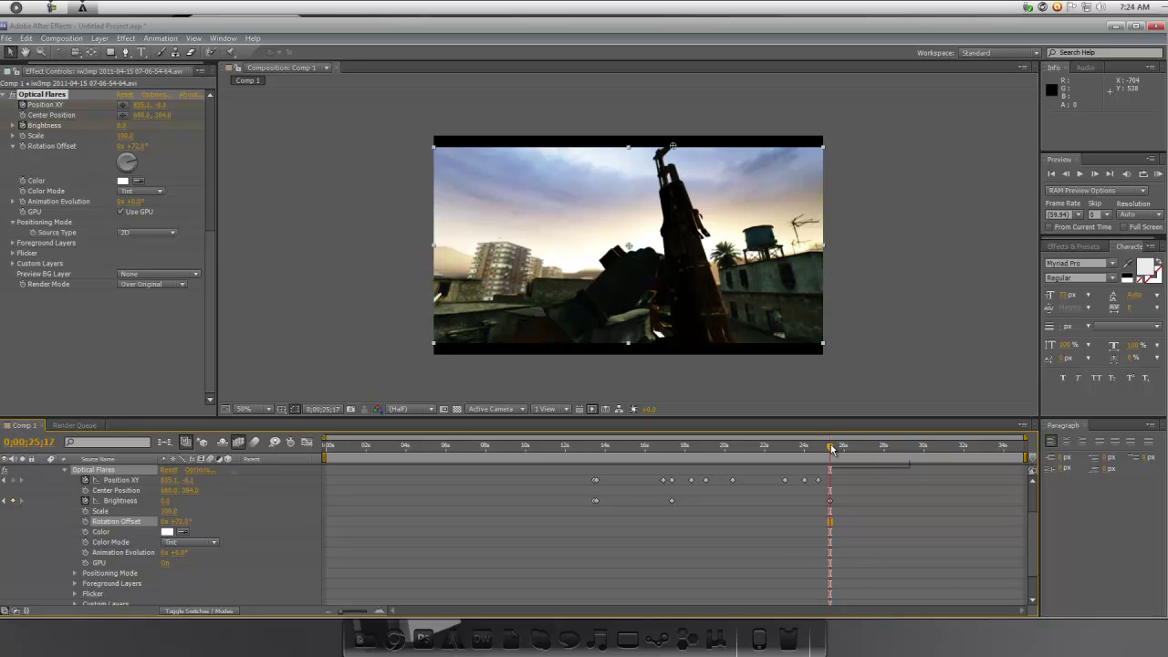
{"action": "left_click_drag", "start_coordinate": [830, 447], "coordinate": [594, 493]}
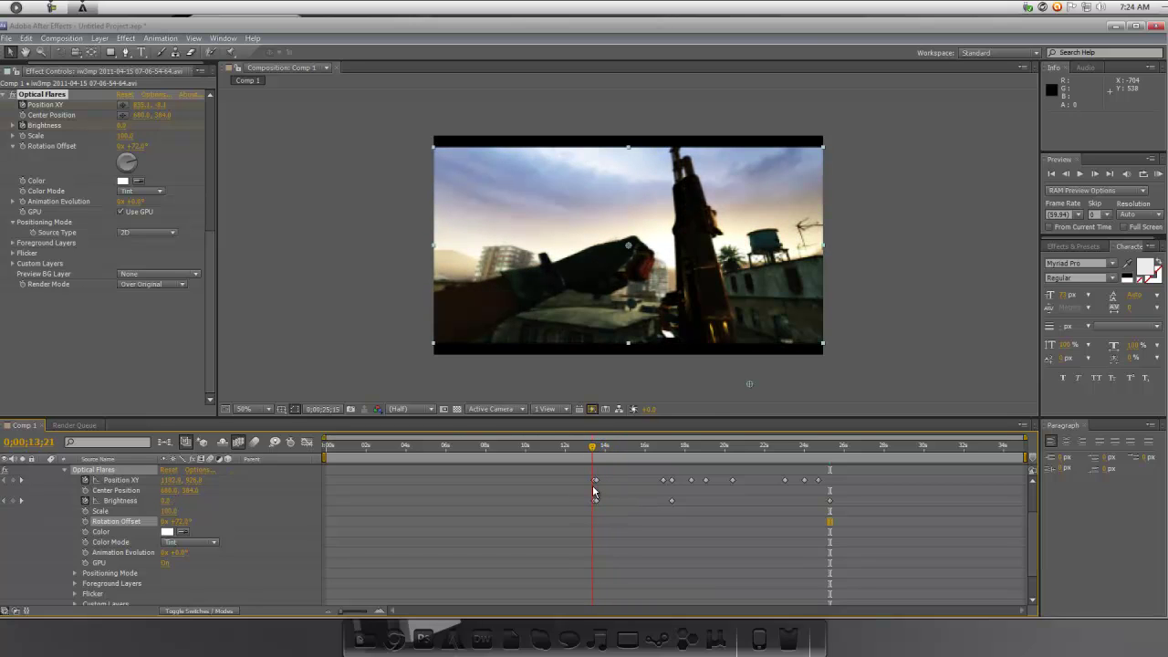
{"action": "left_click", "coordinate": [21, 500]}
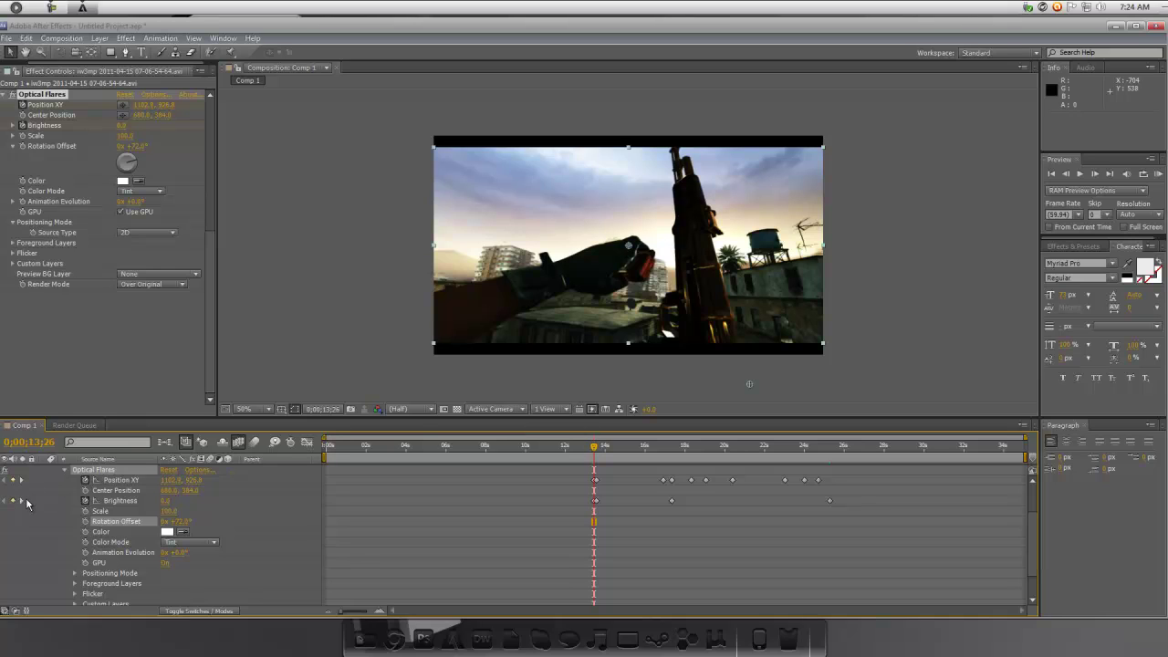
{"action": "left_click", "coordinate": [21, 501]}
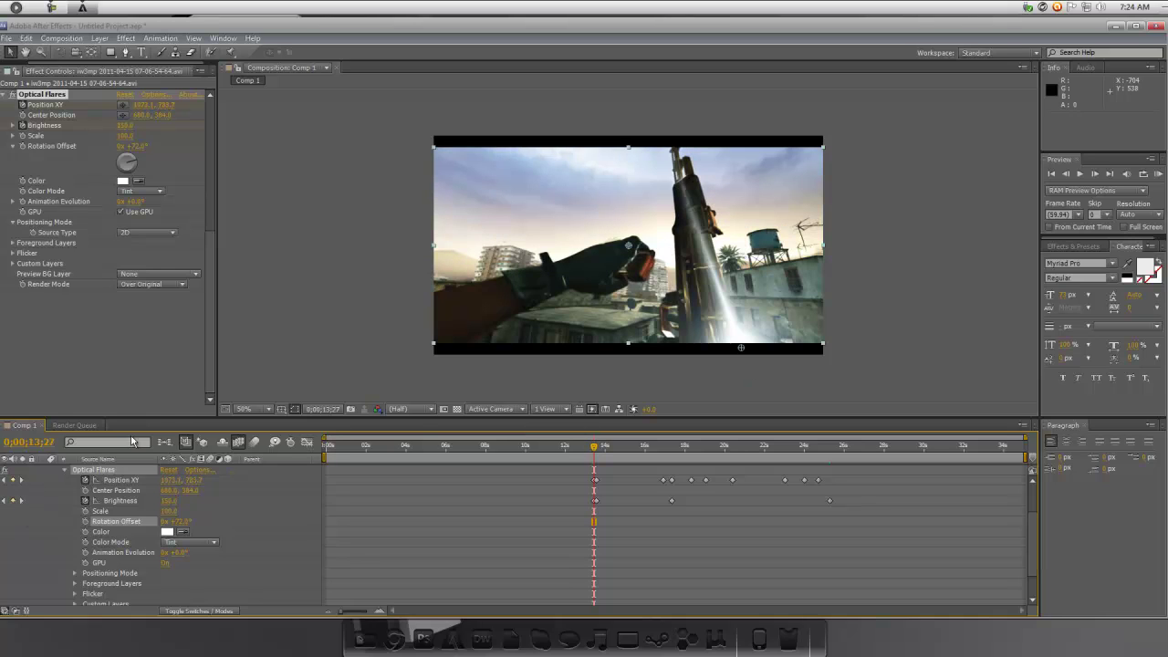
{"action": "left_click_drag", "start_coordinate": [139, 166], "coordinate": [135, 165]}
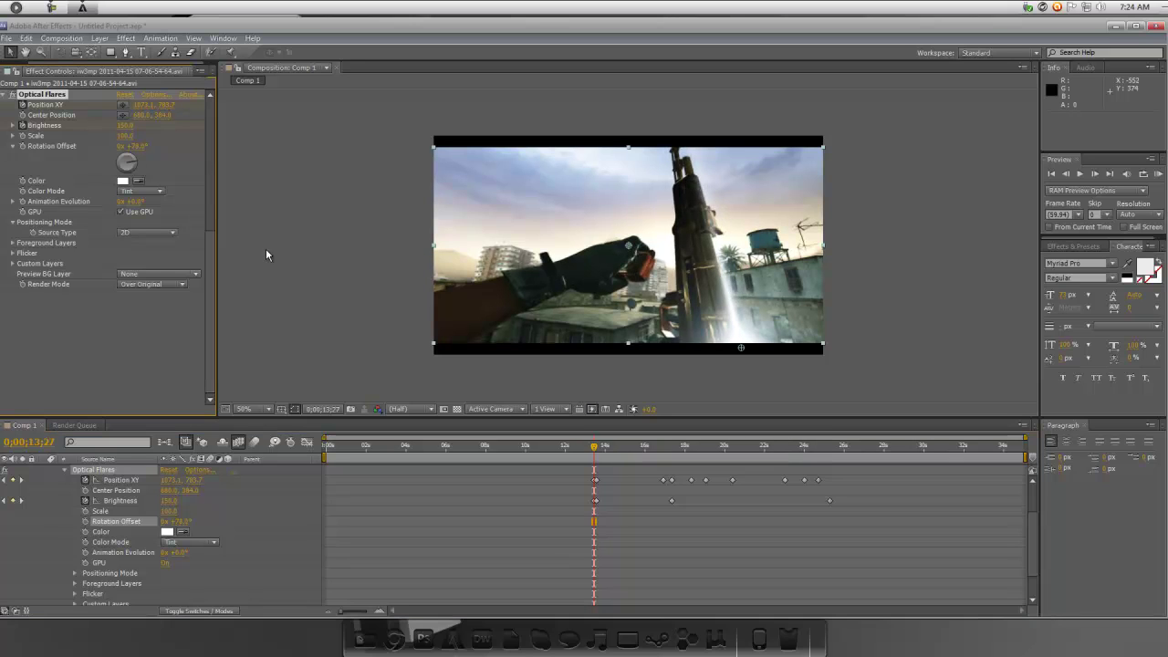
{"action": "left_click_drag", "start_coordinate": [599, 448], "coordinate": [15, 459]}
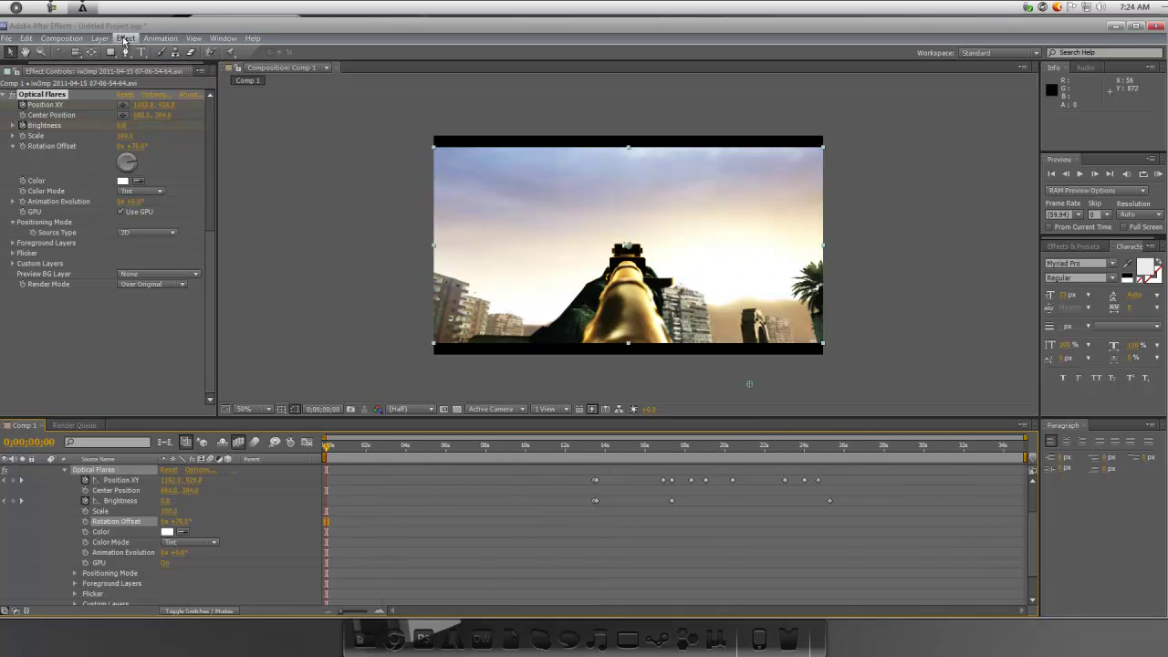
Add Comp 1 to the Render Queue with QuickTime as the output format
{"action": "left_click", "coordinate": [61, 38]}
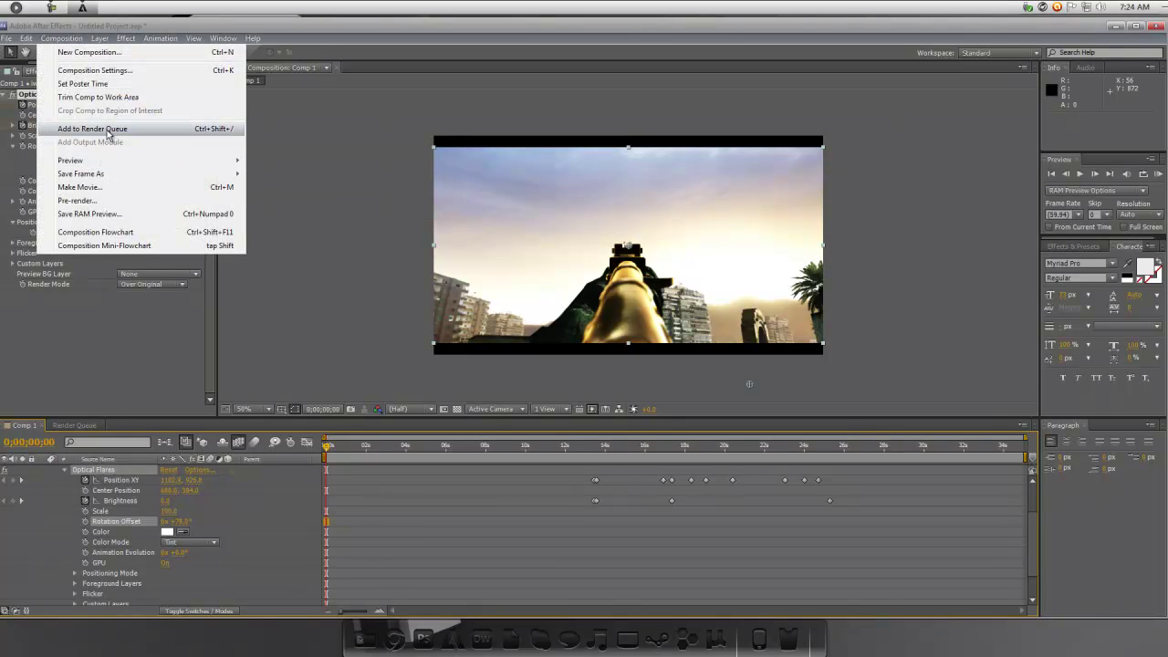
{"action": "left_click", "coordinate": [107, 129]}
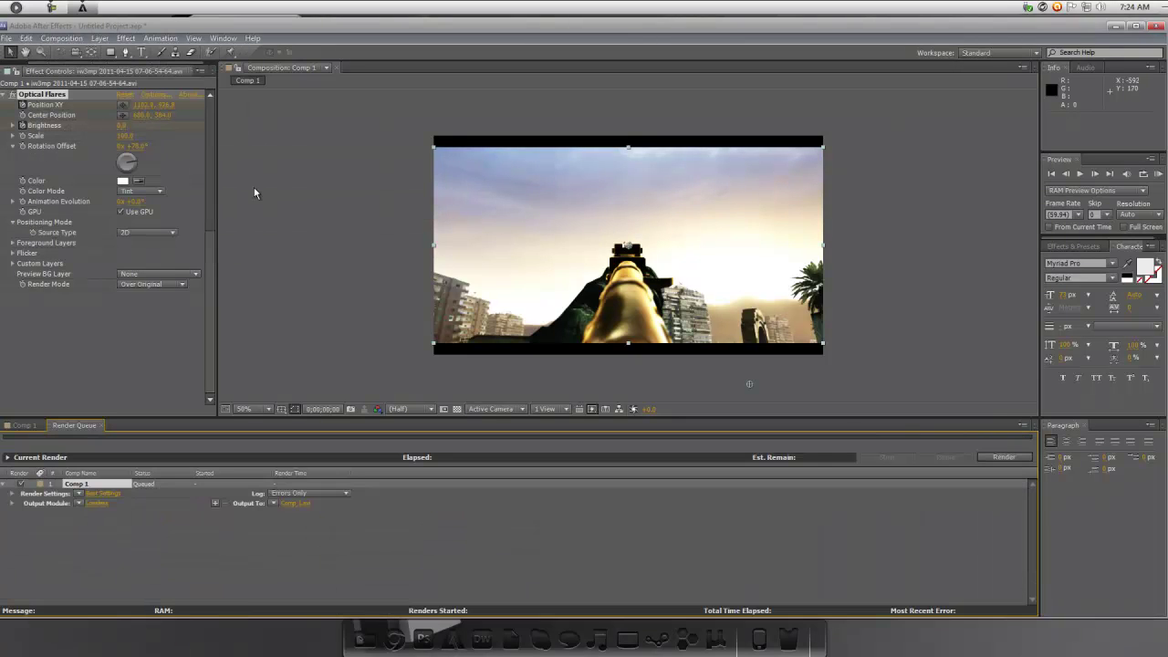
{"action": "left_click", "coordinate": [98, 503]}
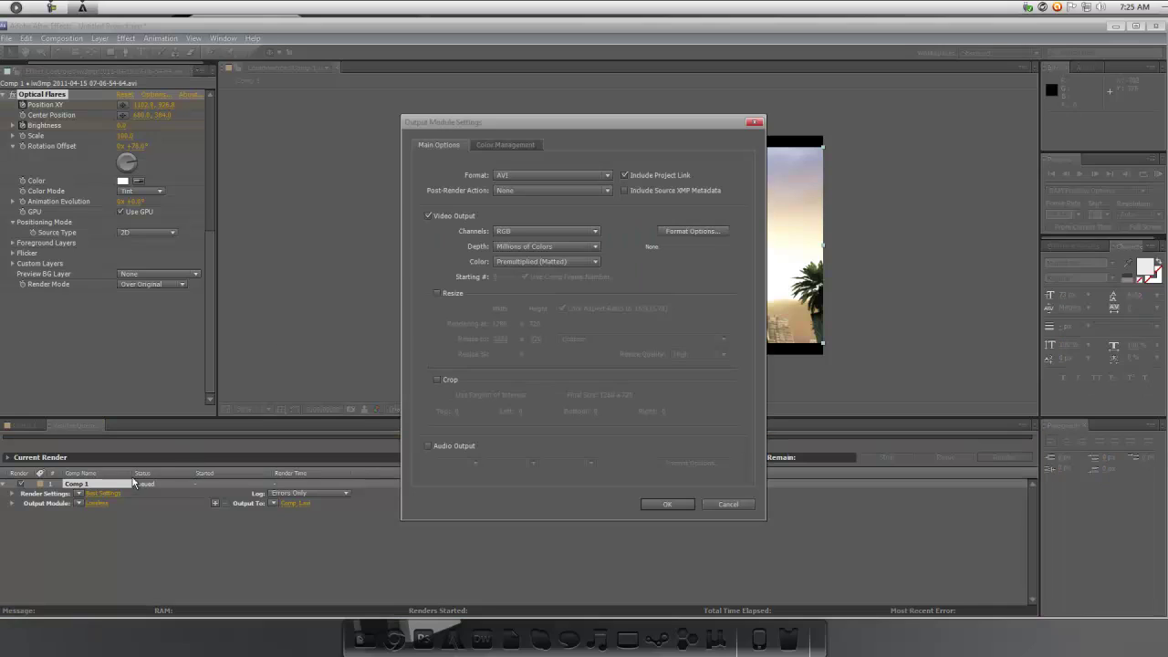
{"action": "left_click", "coordinate": [604, 174]}
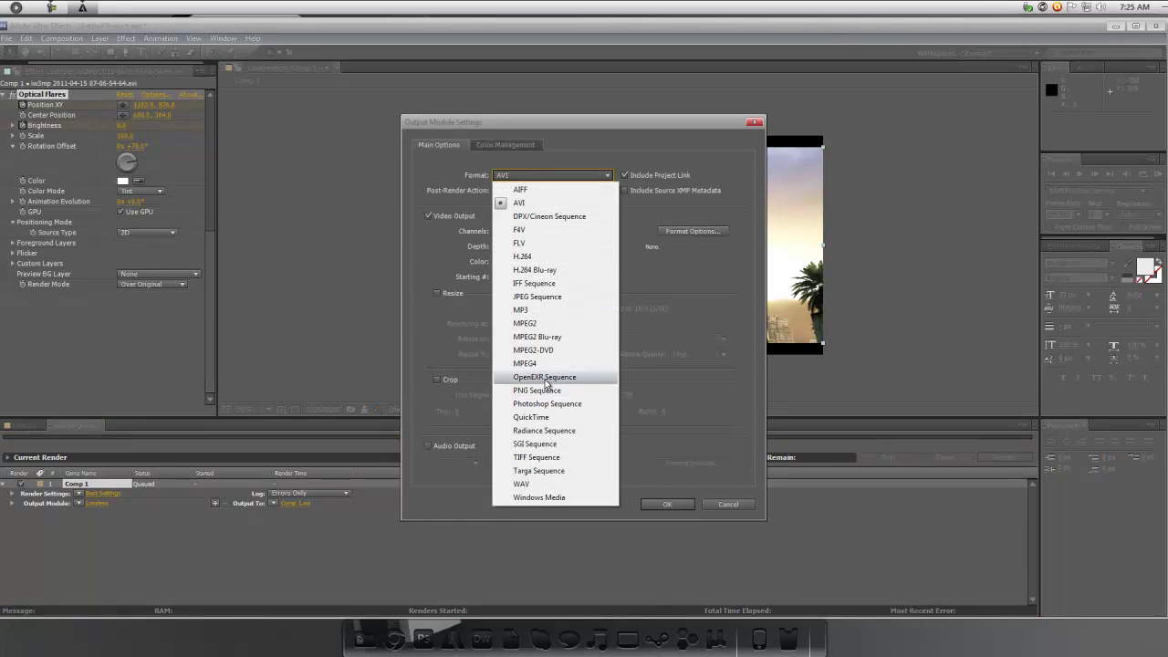
{"action": "left_click", "coordinate": [543, 418]}
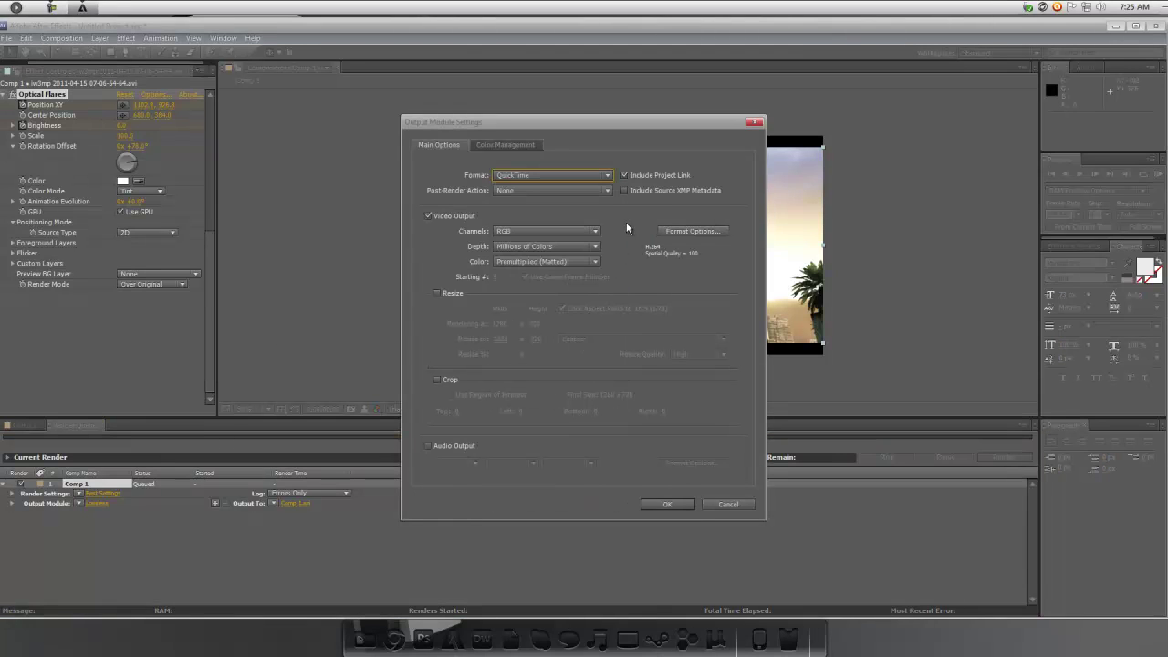
Keep the H.264 codec in the QuickTime options, confirm, and render Comp 1.mov
{"action": "left_click", "coordinate": [691, 232]}
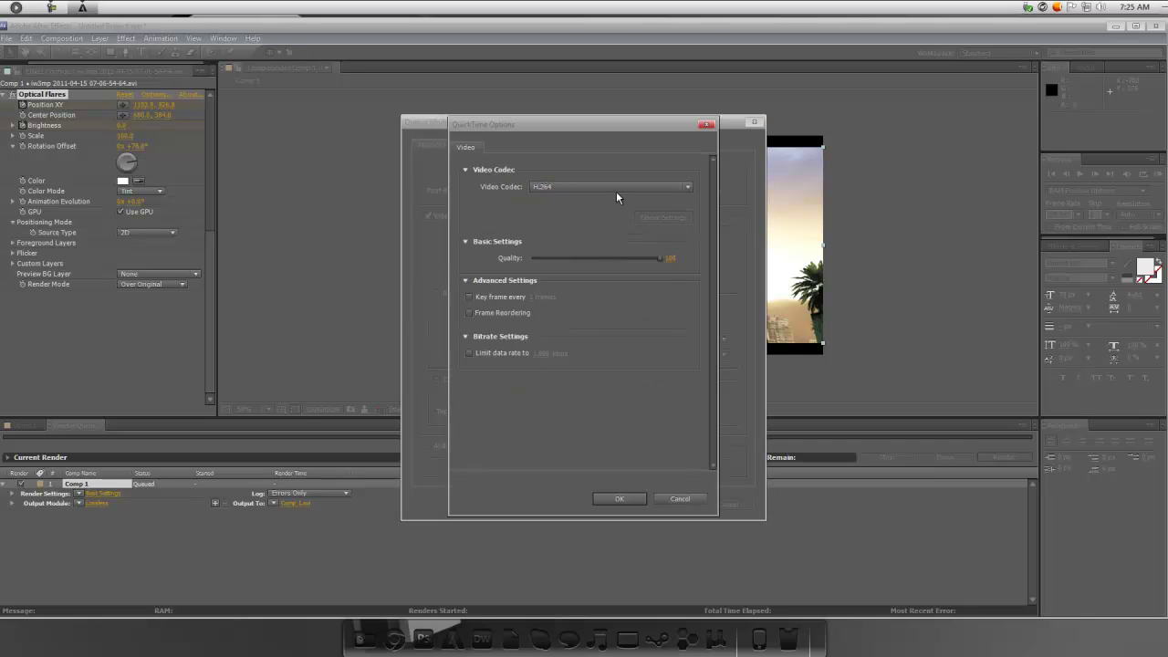
{"action": "left_click", "coordinate": [687, 186]}
{"action": "left_click", "coordinate": [688, 188]}
{"action": "left_click", "coordinate": [605, 497]}
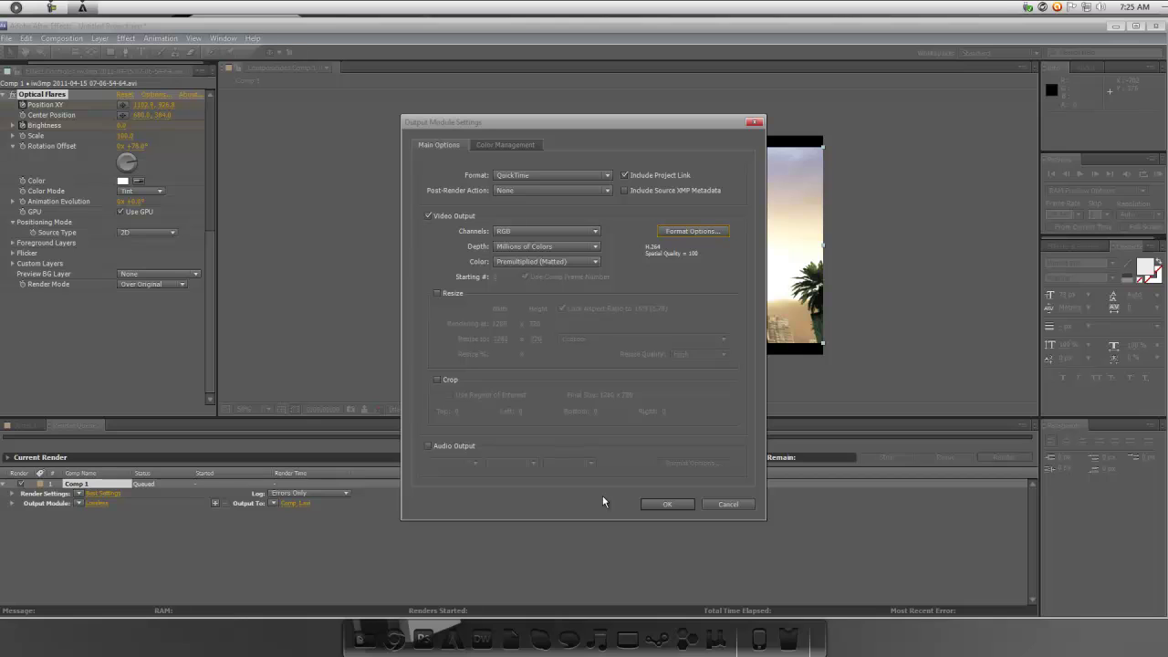
{"action": "left_click", "coordinate": [663, 505]}
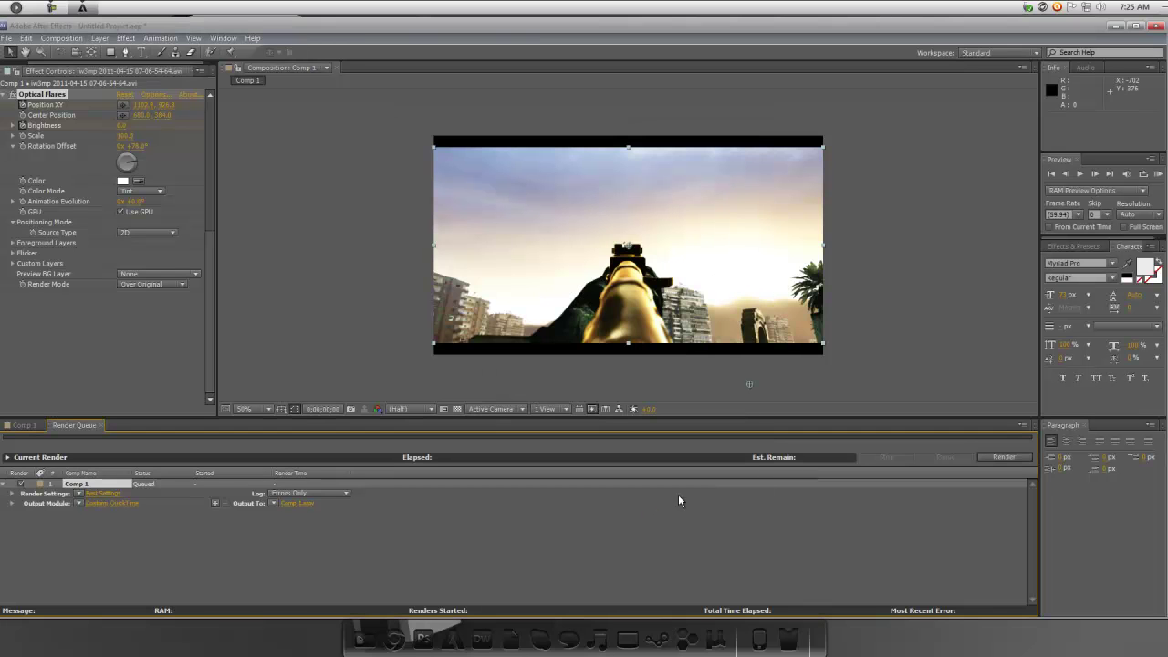
{"action": "left_click", "coordinate": [1006, 456]}
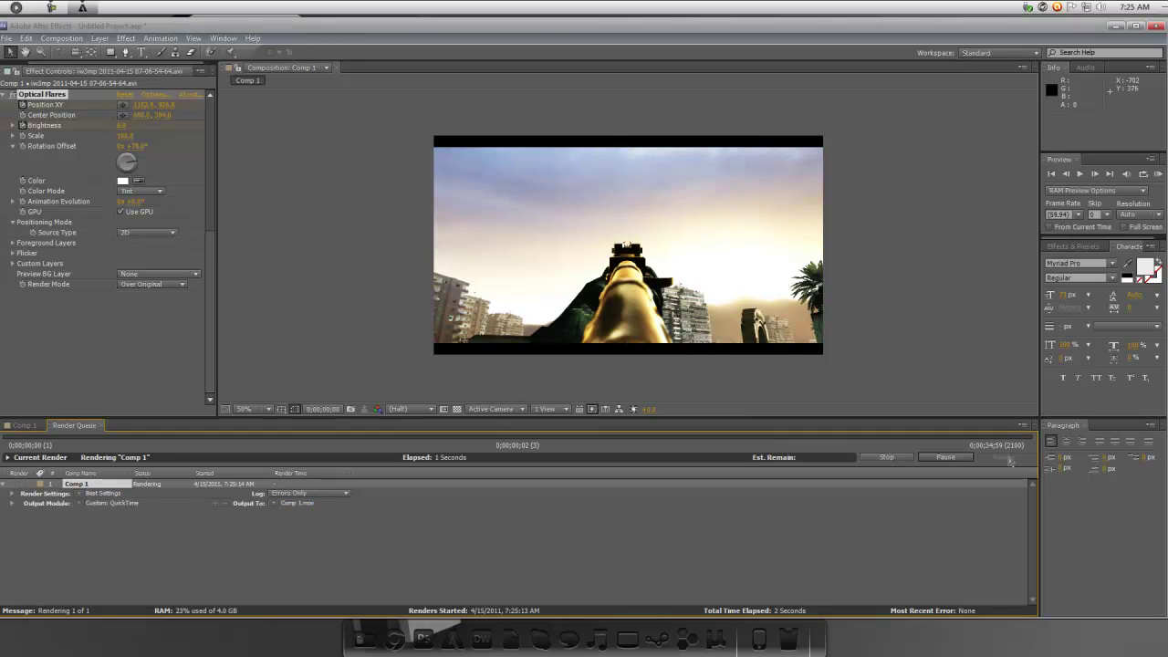